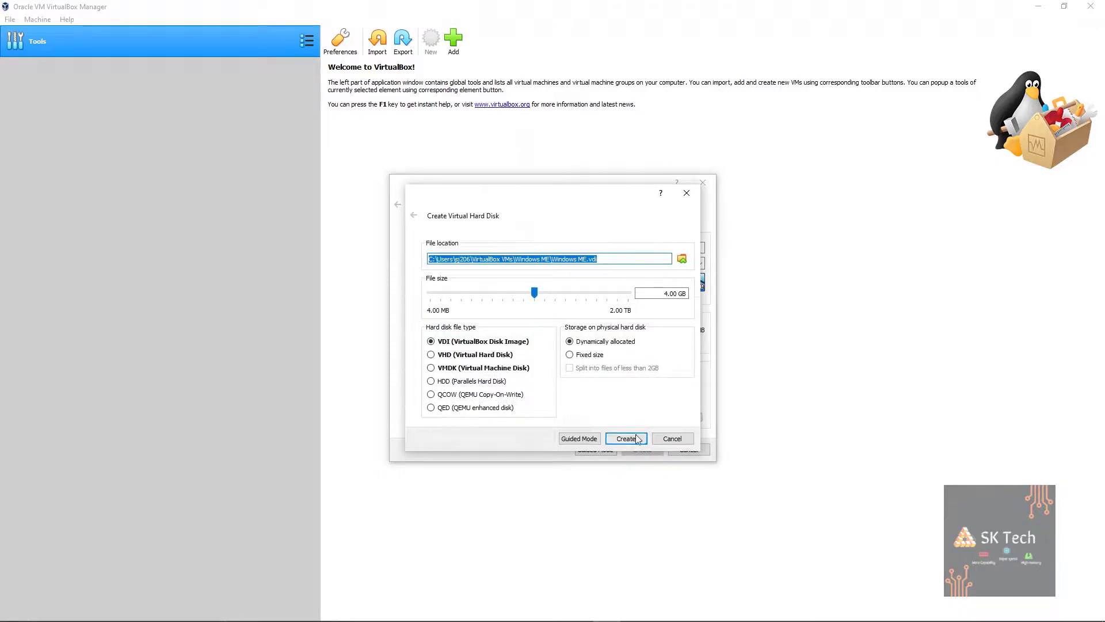
- Create the 4.00 GB dynamically allocated VDI hard disk for the Windows ME machine
{"action": "left_click", "coordinate": [626, 440]}
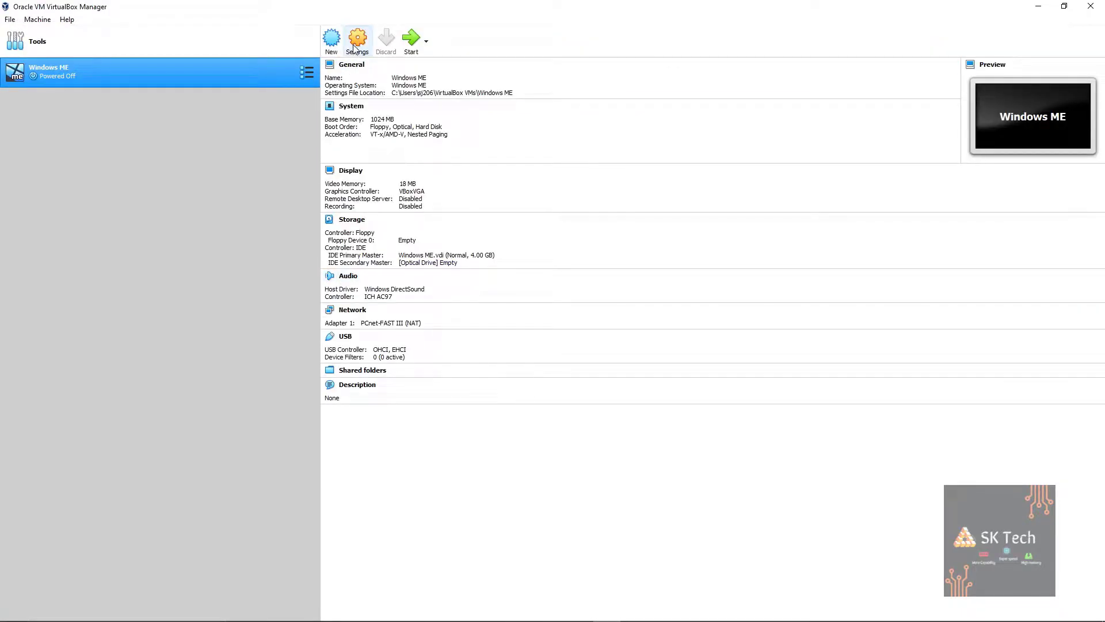
- In the Windows ME machine's settings, set the pointing device to PS/2 Mouse
{"action": "left_click", "coordinate": [353, 46]}
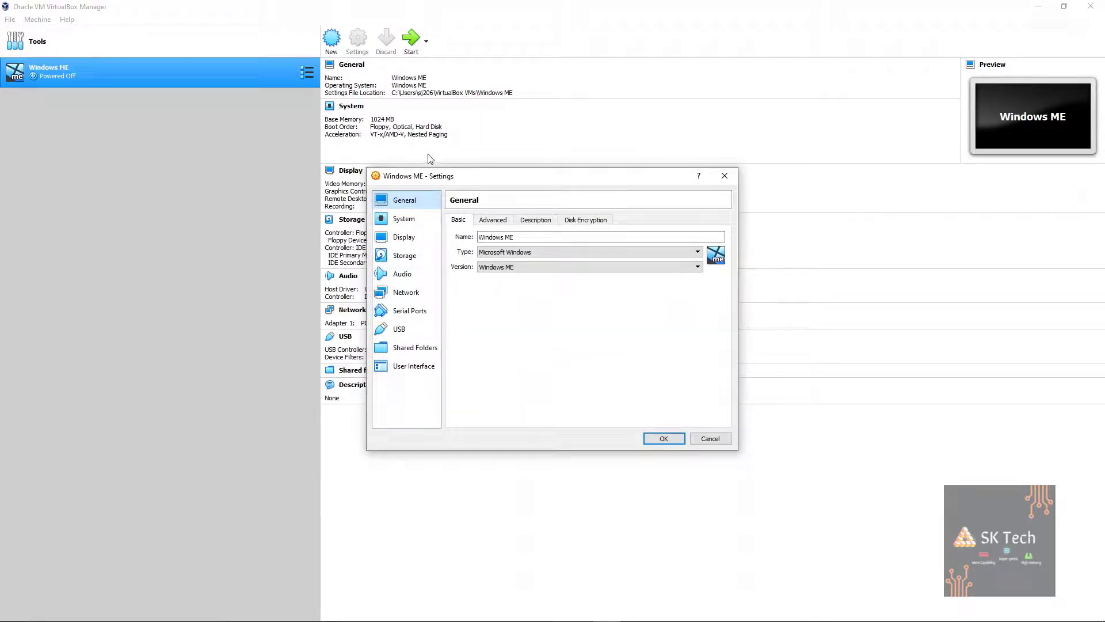
{"action": "left_click", "coordinate": [488, 221]}
{"action": "left_click", "coordinate": [534, 221]}
{"action": "left_click", "coordinate": [575, 221]}
{"action": "left_click", "coordinate": [391, 224]}
{"action": "left_click", "coordinate": [542, 326]}
{"action": "left_click", "coordinate": [543, 343]}
{"action": "left_click", "coordinate": [542, 327]}
{"action": "left_click", "coordinate": [543, 336]}
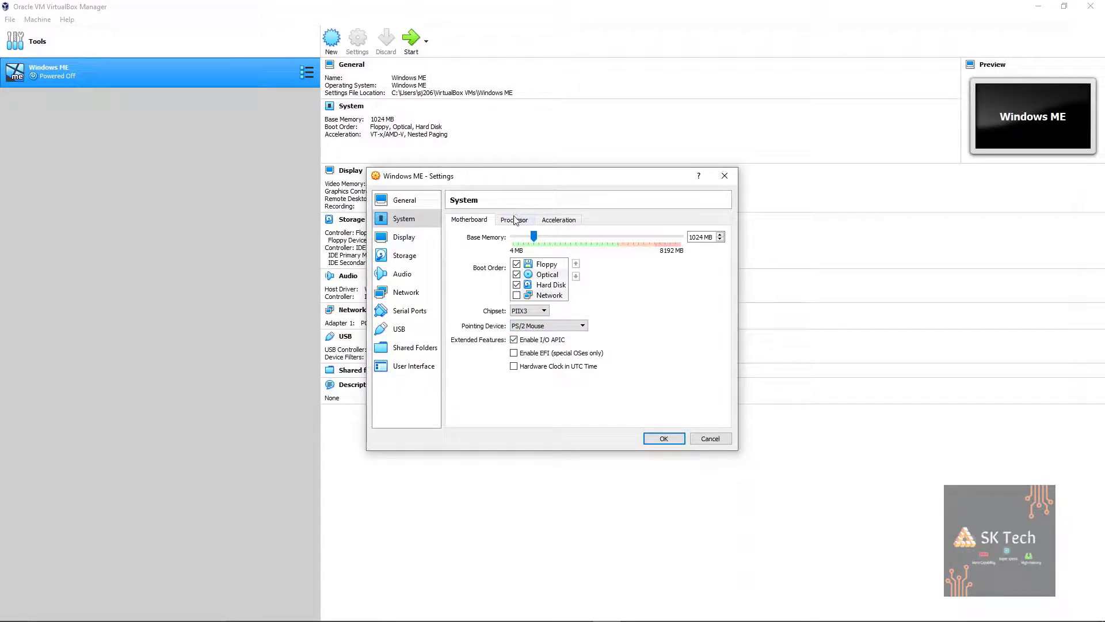
- Keep the hardware clock in UTC, assign 2 processors and enable PAE/NX
{"action": "left_click", "coordinate": [514, 366]}
{"action": "left_click", "coordinate": [521, 220]}
{"action": "left_click", "coordinate": [541, 237]}
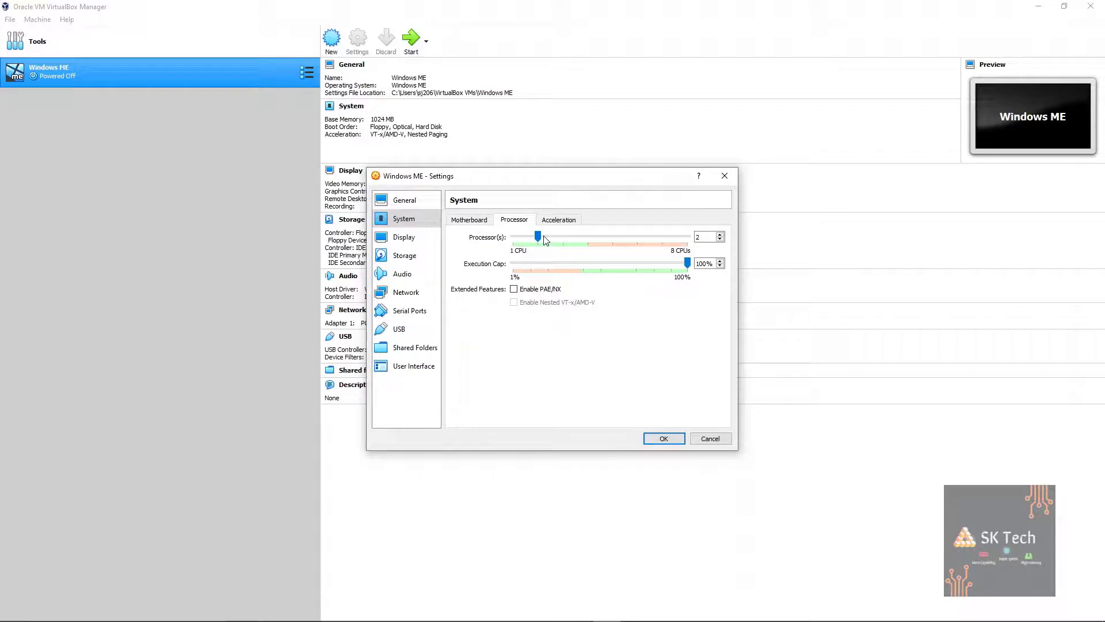
{"action": "left_click", "coordinate": [547, 289]}
{"action": "left_click", "coordinate": [556, 220]}
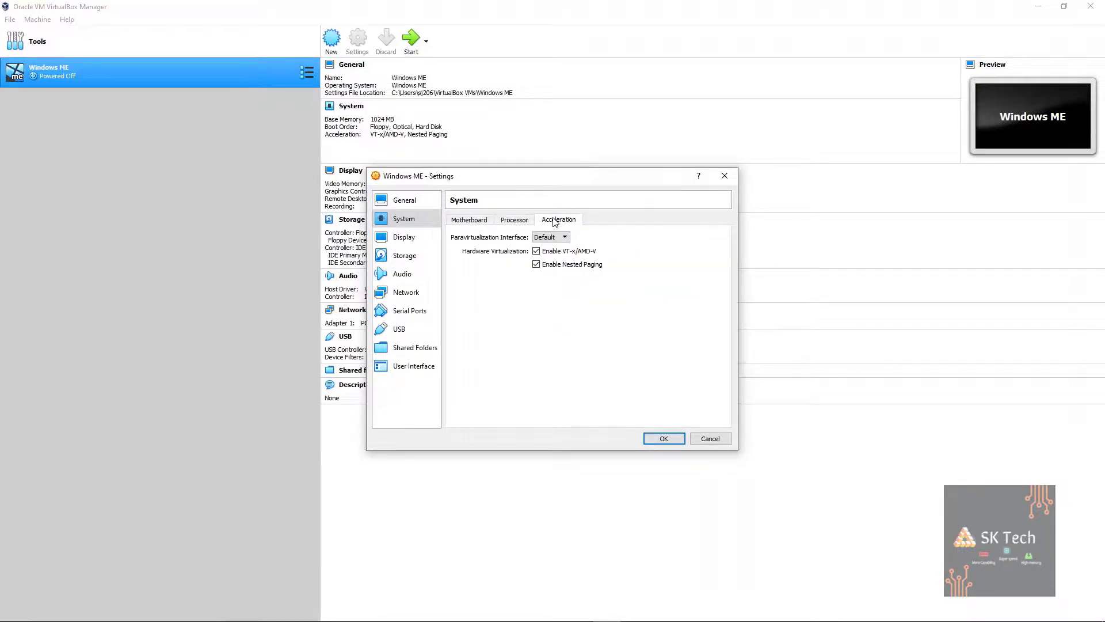
{"action": "left_click", "coordinate": [426, 242]}
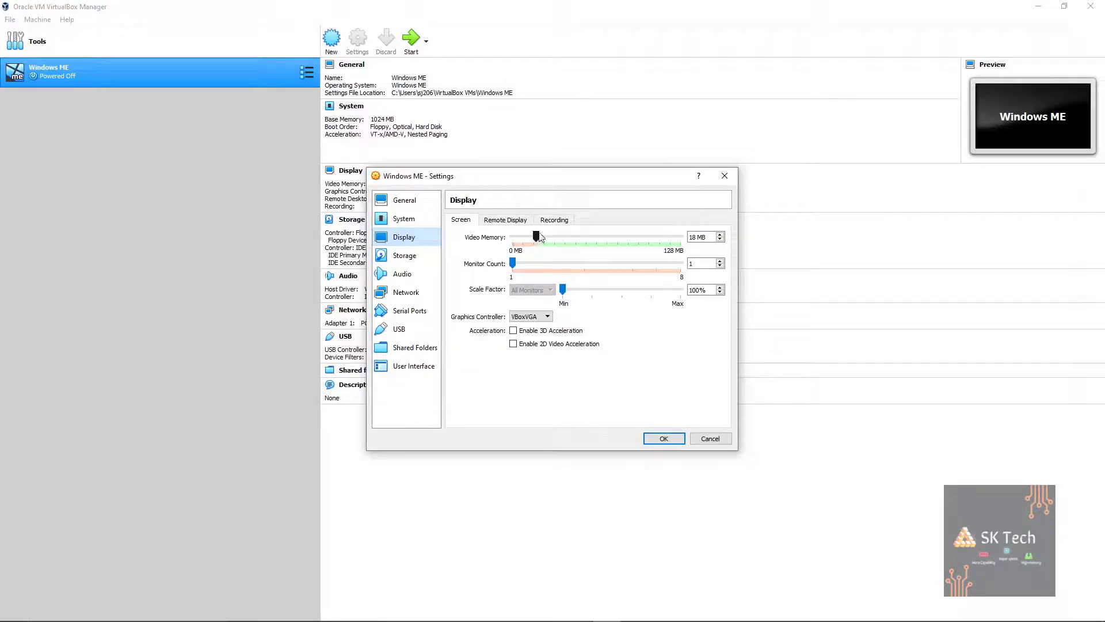
- Raise video memory to 128 MB and select the empty optical drive in Storage
{"action": "left_click_drag", "start_coordinate": [538, 238], "coordinate": [681, 237]}
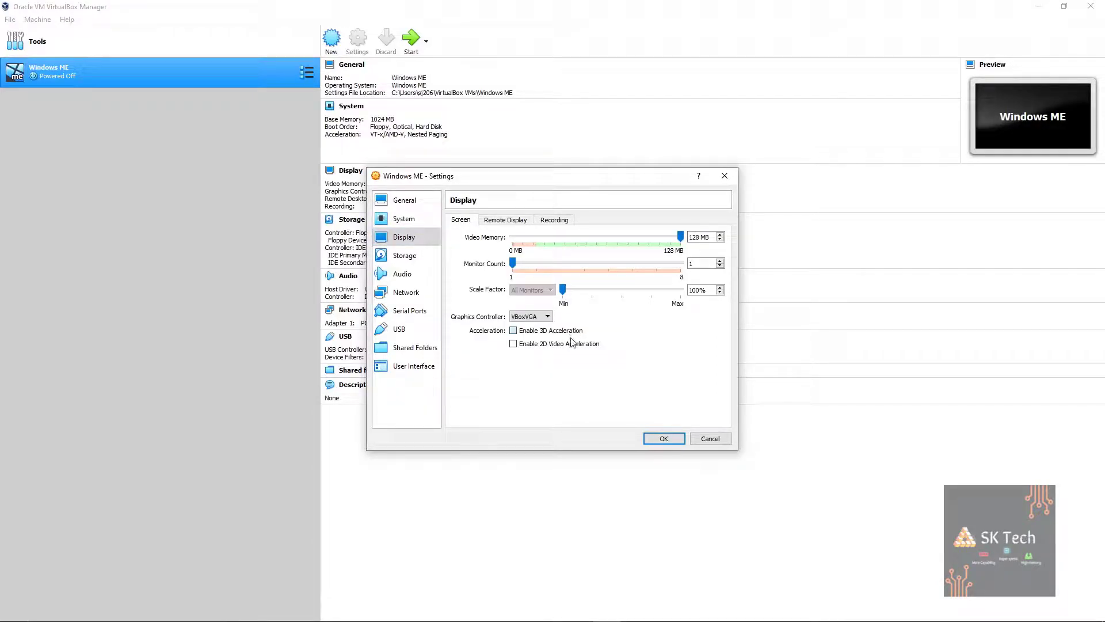
{"action": "left_click", "coordinate": [434, 260]}
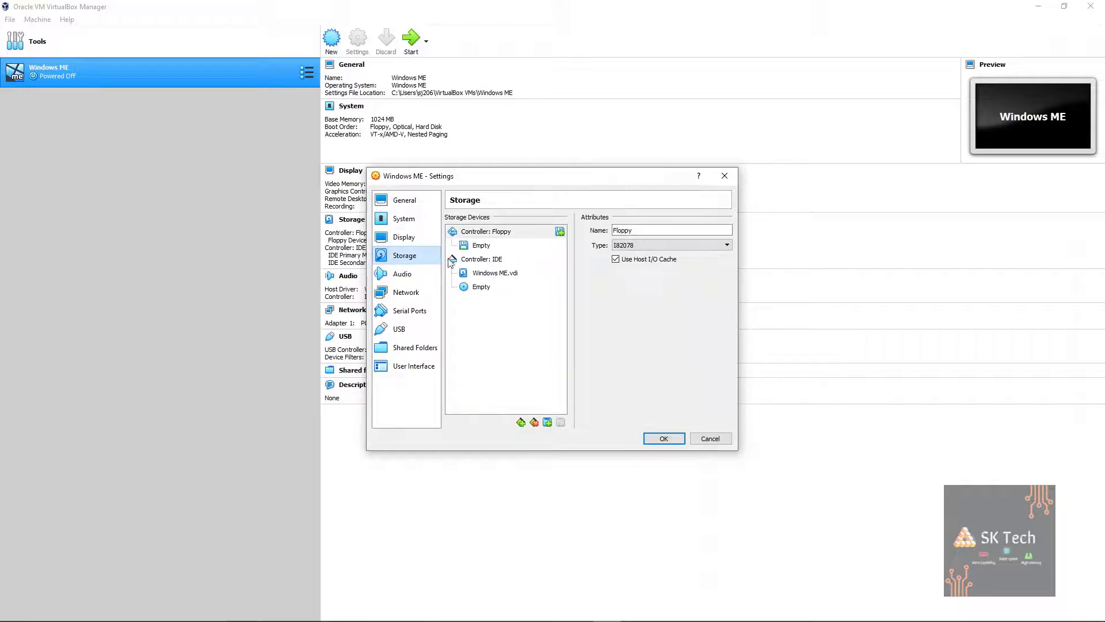
{"action": "left_click", "coordinate": [503, 246]}
{"action": "left_click", "coordinate": [518, 286]}
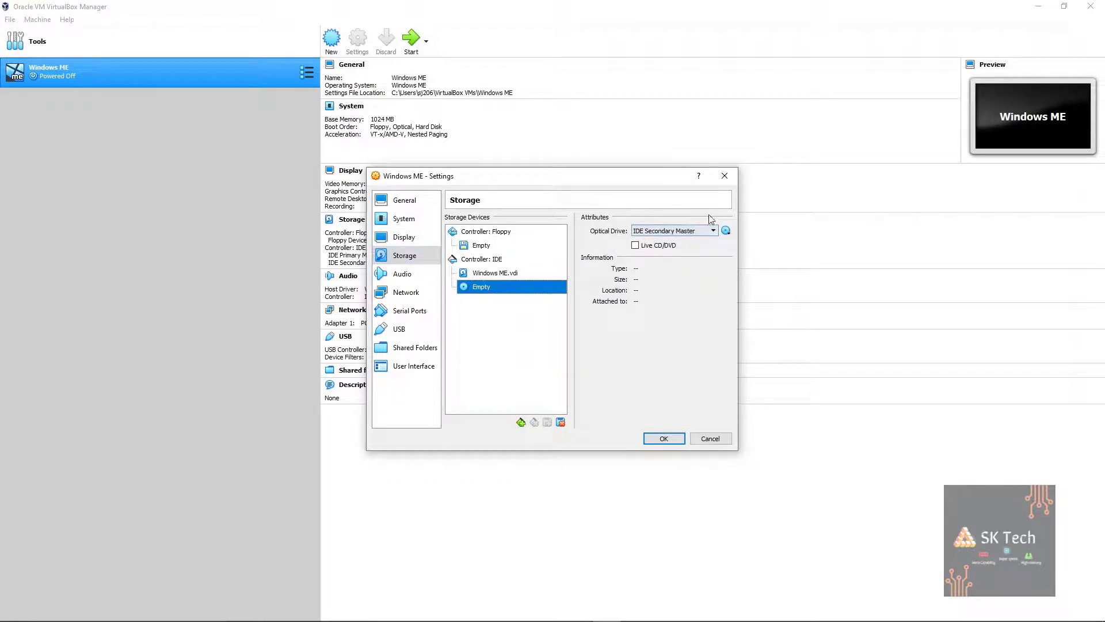
{"action": "left_click", "coordinate": [726, 231]}
{"action": "left_click", "coordinate": [725, 231]}
{"action": "left_click", "coordinate": [726, 231]}
- Load 'Windows Me (115 - OEM Full).iso' from the LAB folder on drive D into the optical drive
{"action": "left_click", "coordinate": [728, 245]}
{"action": "scroll", "coordinate": [610, 329], "scroll_direction": "down", "scroll_amount": 3}
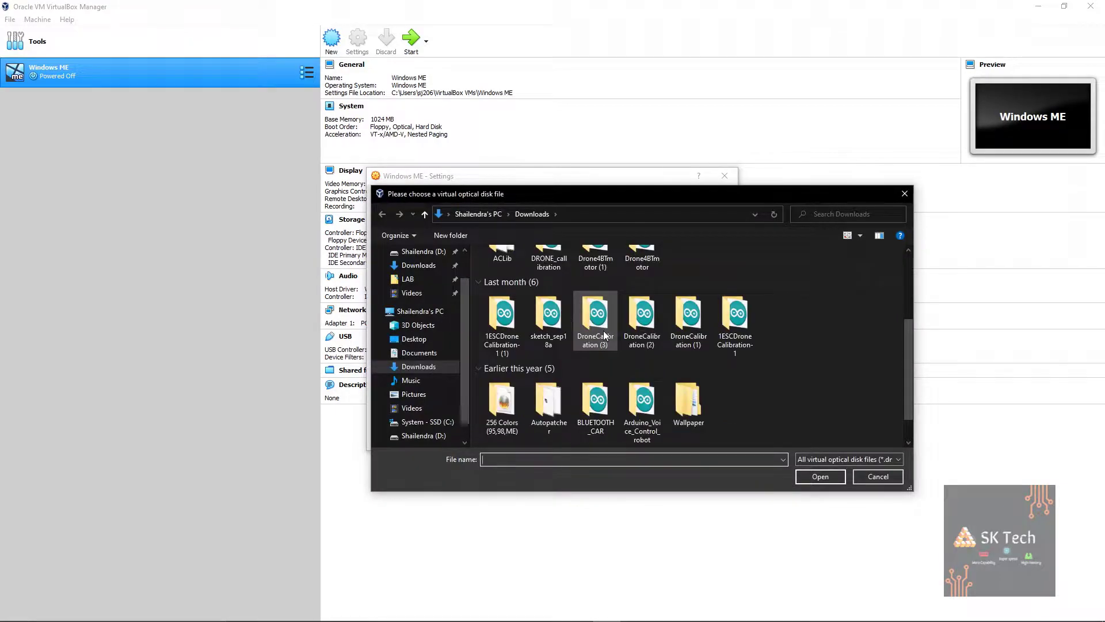
{"action": "left_click", "coordinate": [424, 279]}
{"action": "double_click", "coordinate": [508, 268]}
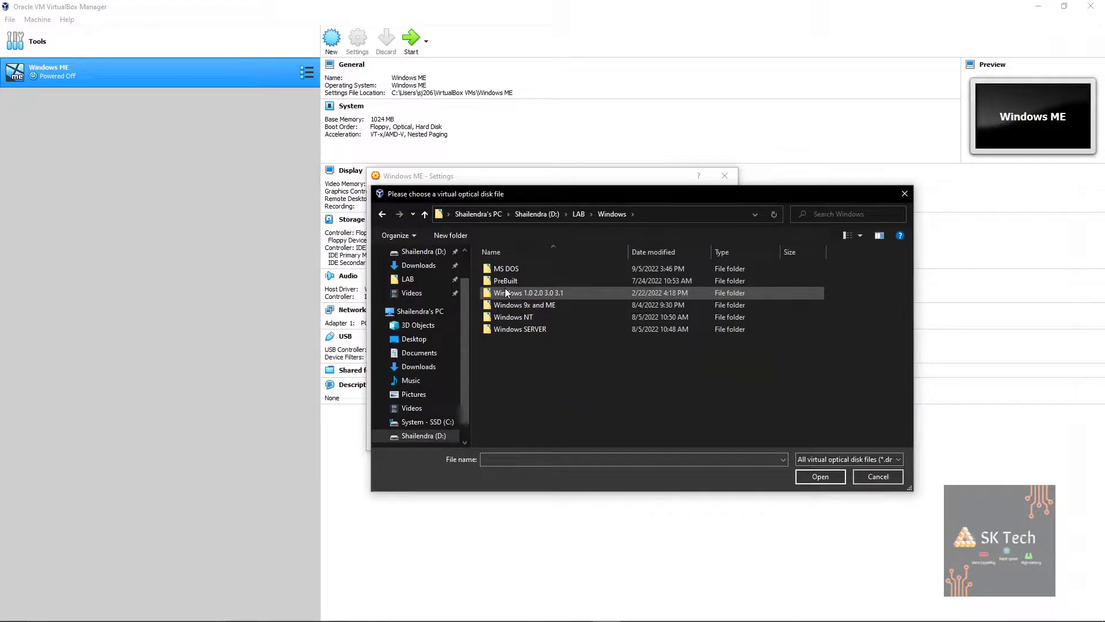
{"action": "double_click", "coordinate": [511, 302]}
{"action": "double_click", "coordinate": [511, 302]}
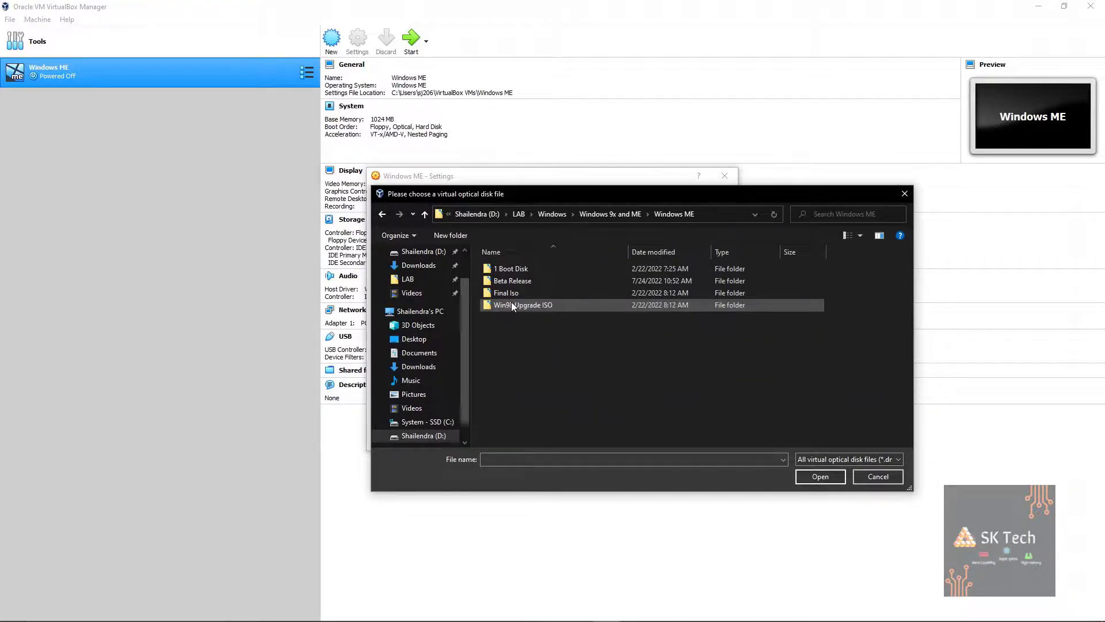
{"action": "double_click", "coordinate": [509, 292]}
{"action": "double_click", "coordinate": [505, 271]}
{"action": "left_click", "coordinate": [505, 271]}
{"action": "double_click", "coordinate": [506, 271]}
{"action": "left_click", "coordinate": [424, 273]}
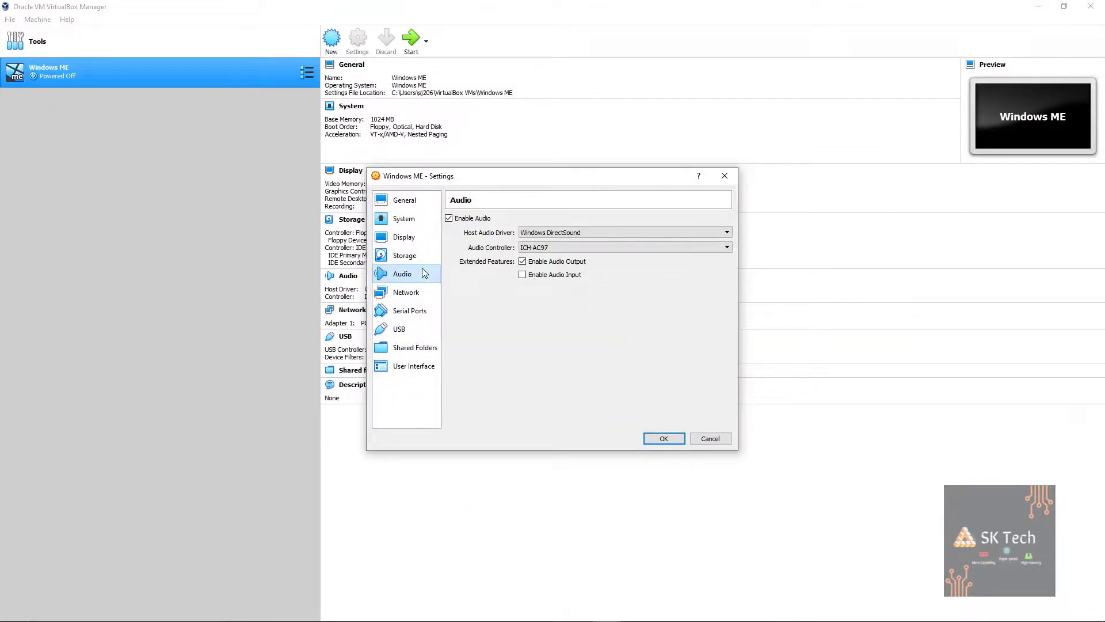
- Attach the network adapter to Bridged Adapter
{"action": "left_click", "coordinate": [428, 294]}
{"action": "left_click", "coordinate": [540, 249]}
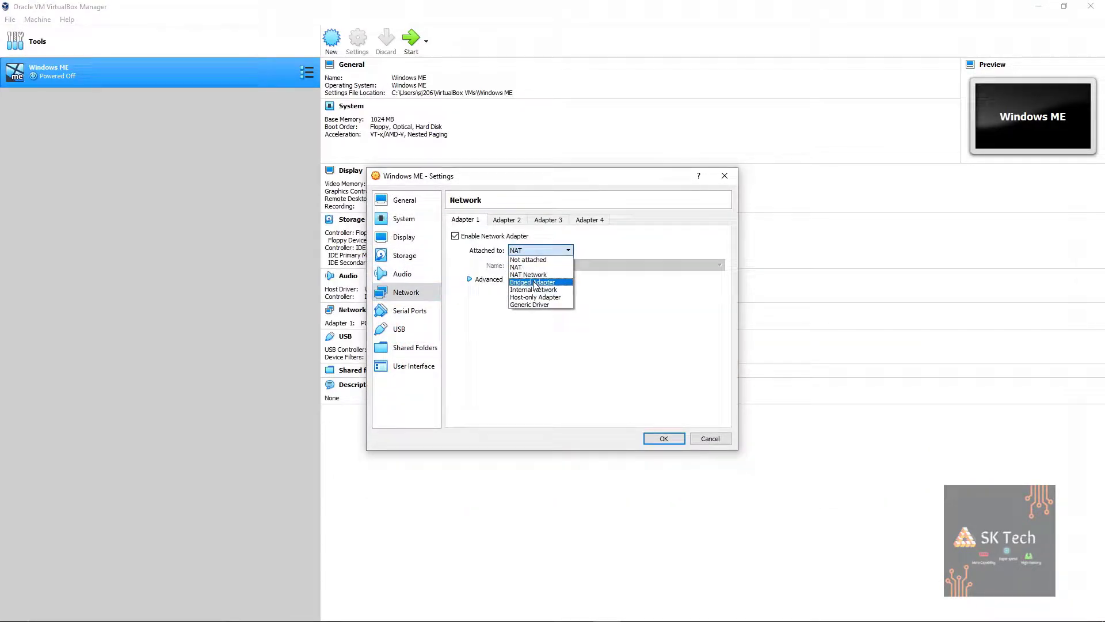
{"action": "left_click", "coordinate": [531, 259]}
- Raise base memory to 1664 MB, save the settings and start the machine
{"action": "left_click", "coordinate": [412, 221]}
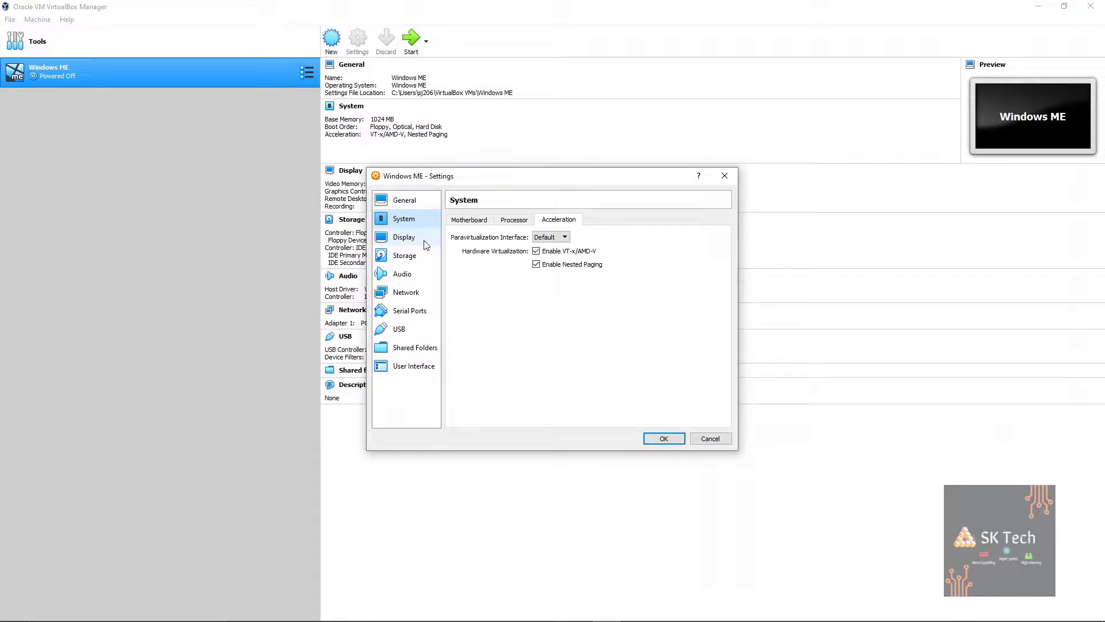
{"action": "left_click", "coordinate": [425, 242]}
{"action": "left_click", "coordinate": [414, 219]}
{"action": "left_click", "coordinate": [416, 200]}
{"action": "left_click", "coordinate": [412, 219]}
{"action": "left_click", "coordinate": [471, 220]}
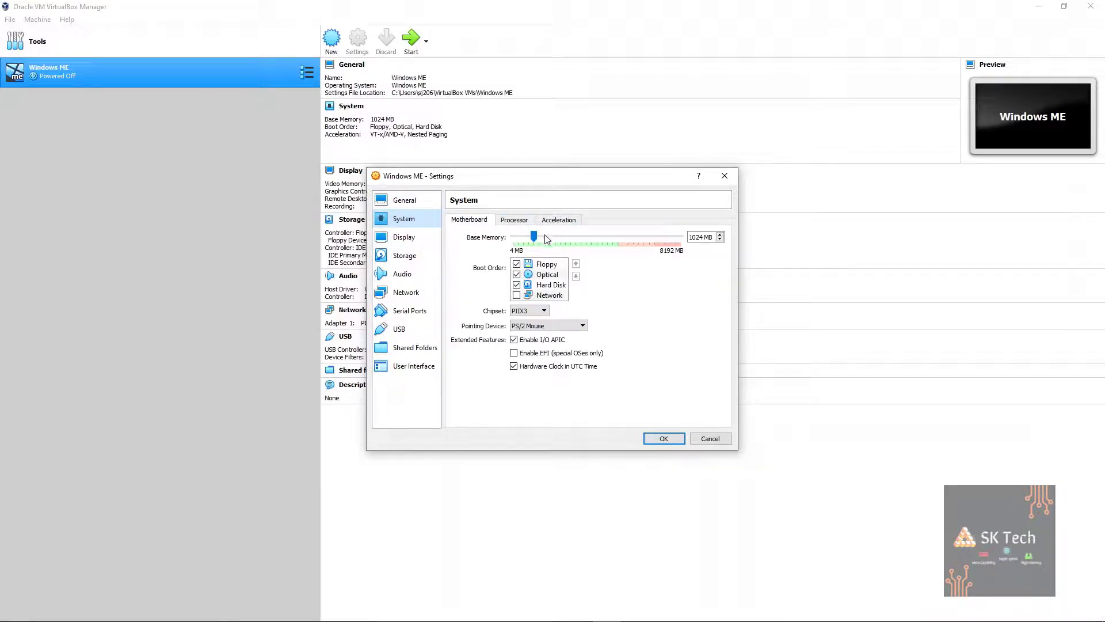
{"action": "left_click_drag", "start_coordinate": [534, 237], "coordinate": [548, 243]}
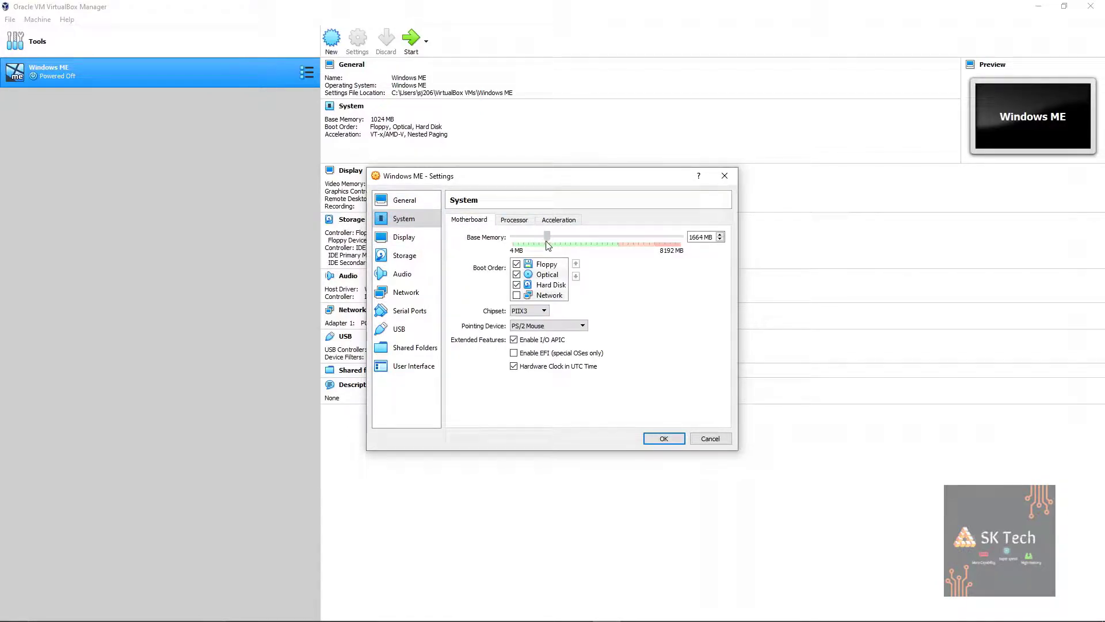
{"action": "left_click", "coordinate": [663, 439]}
{"action": "left_click", "coordinate": [412, 46]}
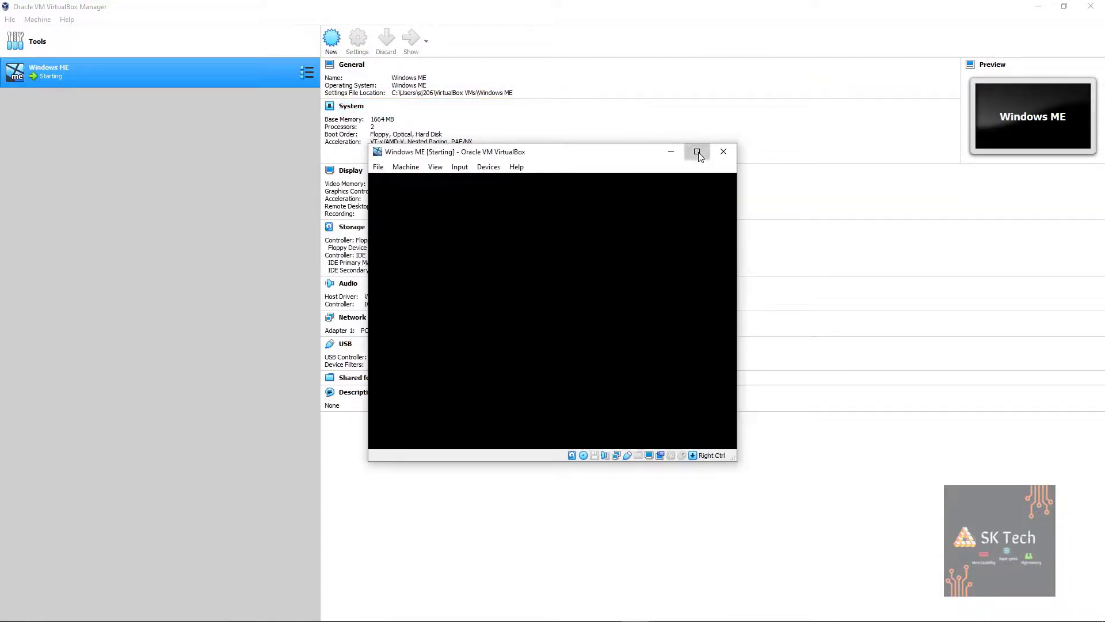
- Maximize the running VM window and scale the guest display to 200%
{"action": "left_click", "coordinate": [697, 151]}
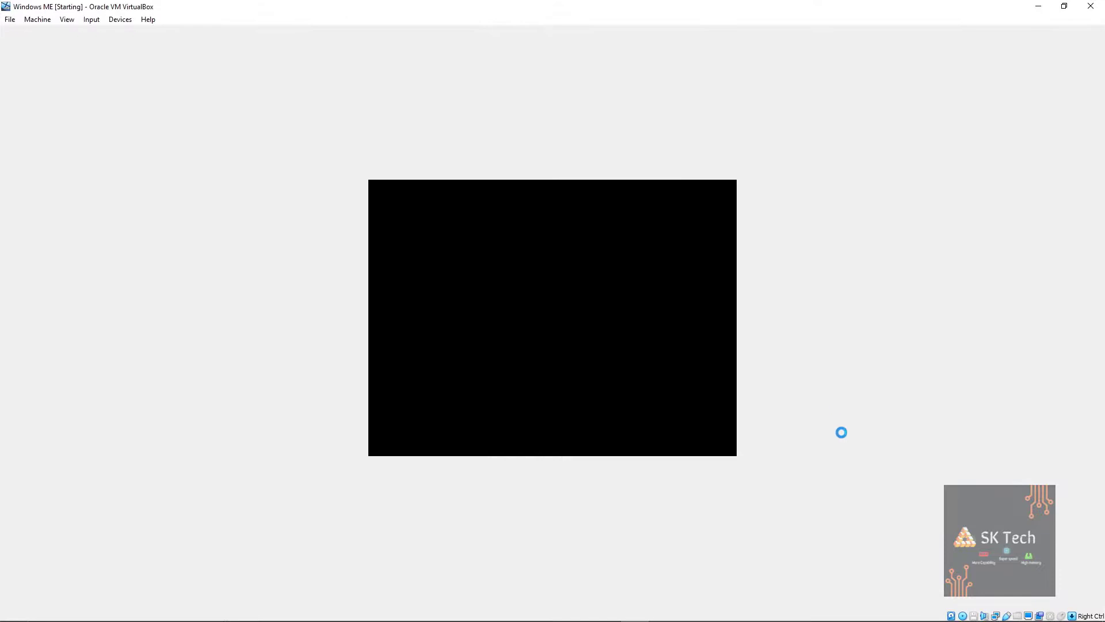
{"action": "right_click", "coordinate": [1028, 615]}
{"action": "mouse_move", "coordinate": [1004, 602]}
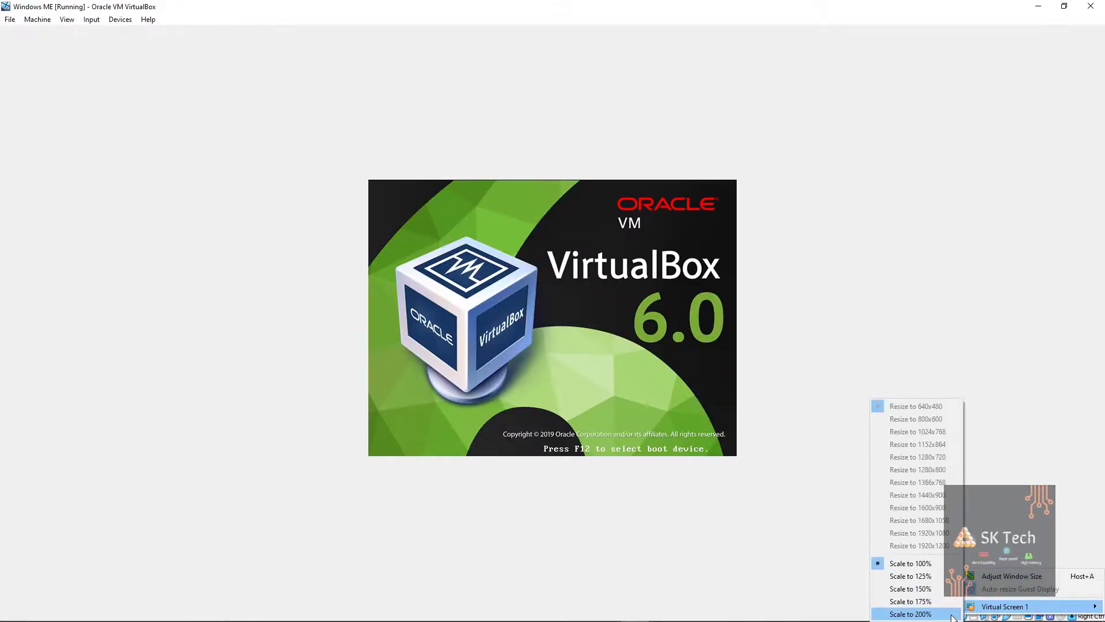
{"action": "left_click", "coordinate": [901, 612]}
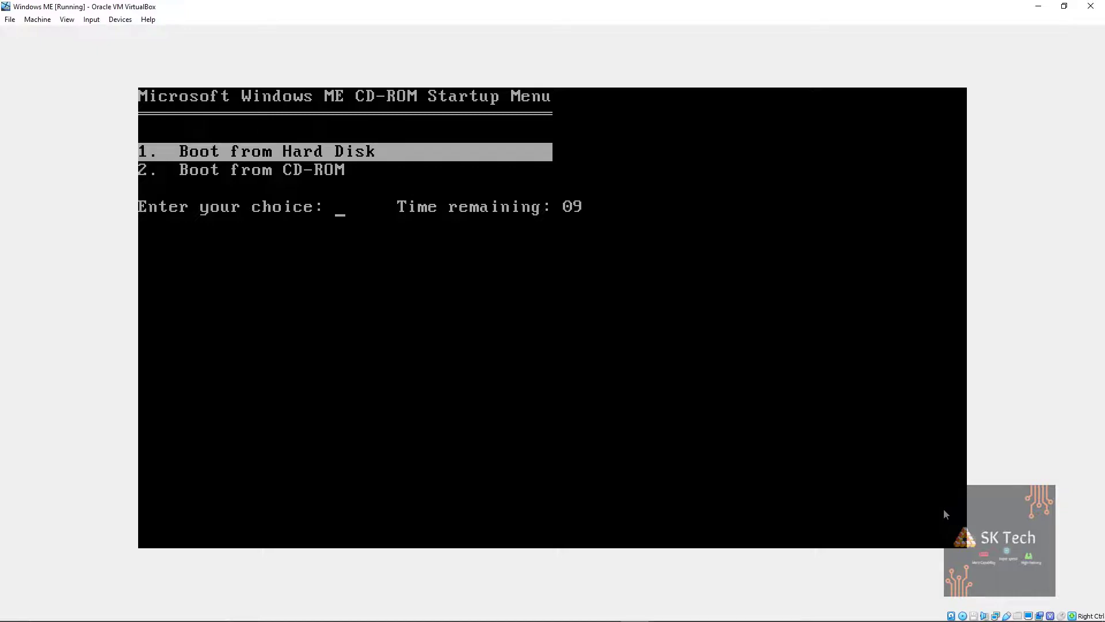
- Boot from the CD-ROM and start Windows Setup
{"action": "key", "text": "Down"}
{"action": "key", "text": "Return"}
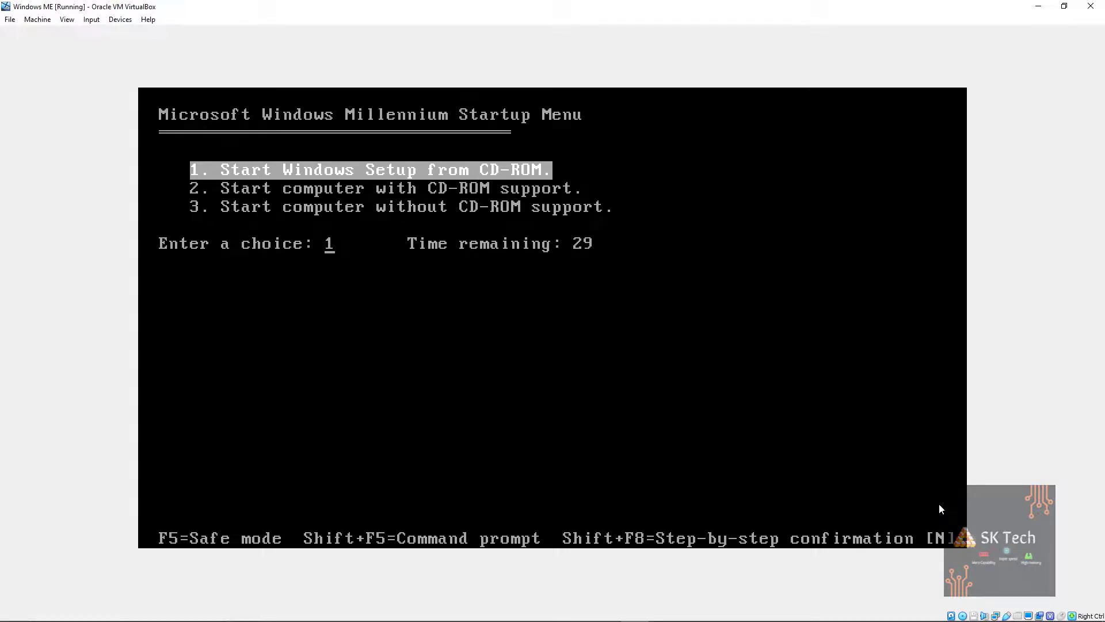
{"action": "key", "text": "Return"}
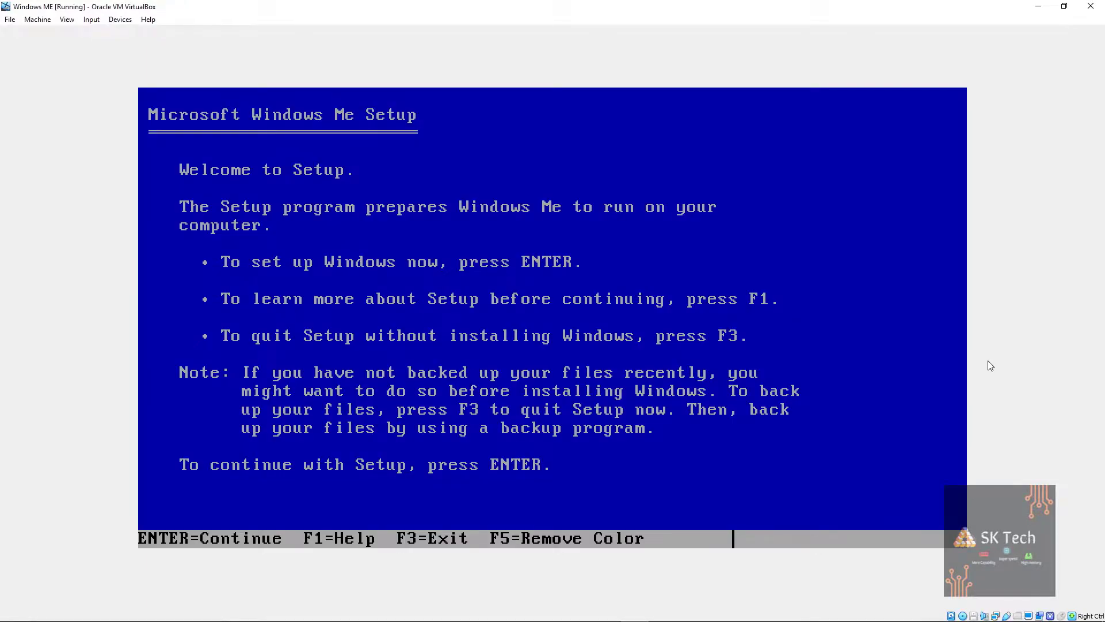
- Configure the unallocated space with large disk support, restart, and boot again from CD-ROM into Setup
{"action": "key", "text": "Return"}
{"action": "key", "text": "Return"}
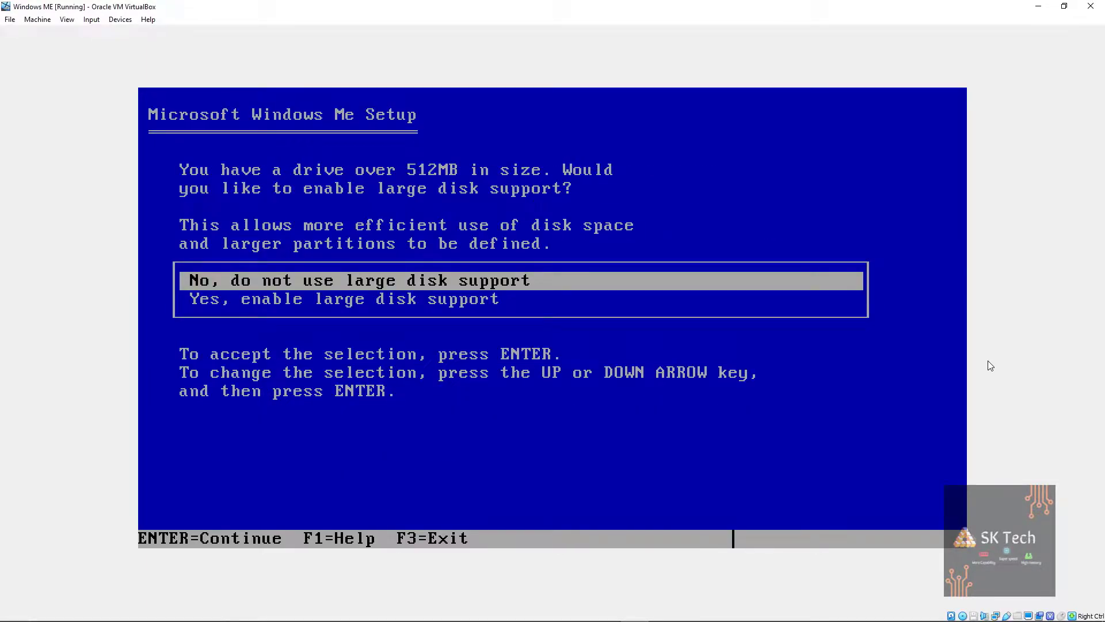
{"action": "key", "text": "Down"}
{"action": "key", "text": "Return"}
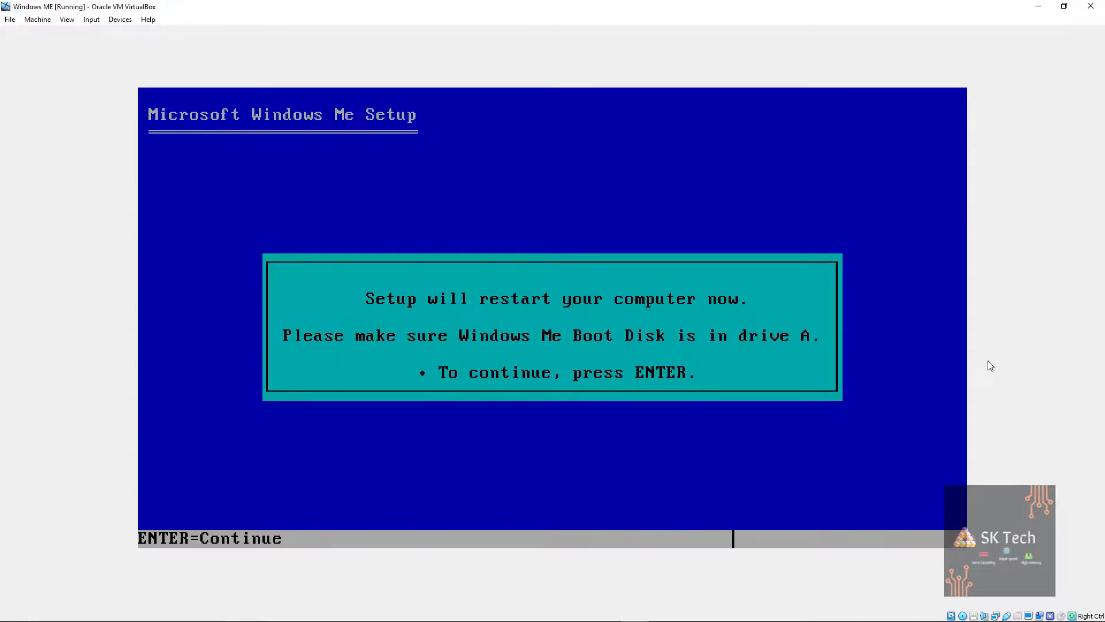
{"action": "key", "text": "Return"}
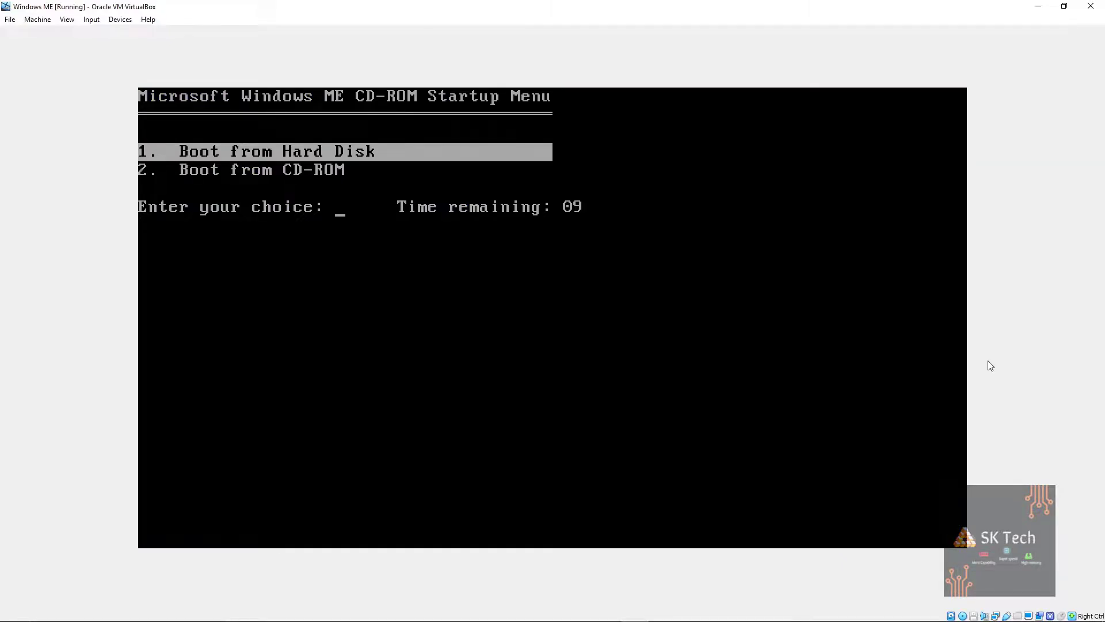
{"action": "key", "text": "Down"}
{"action": "key", "text": "Return"}
{"action": "key", "text": "Return"}
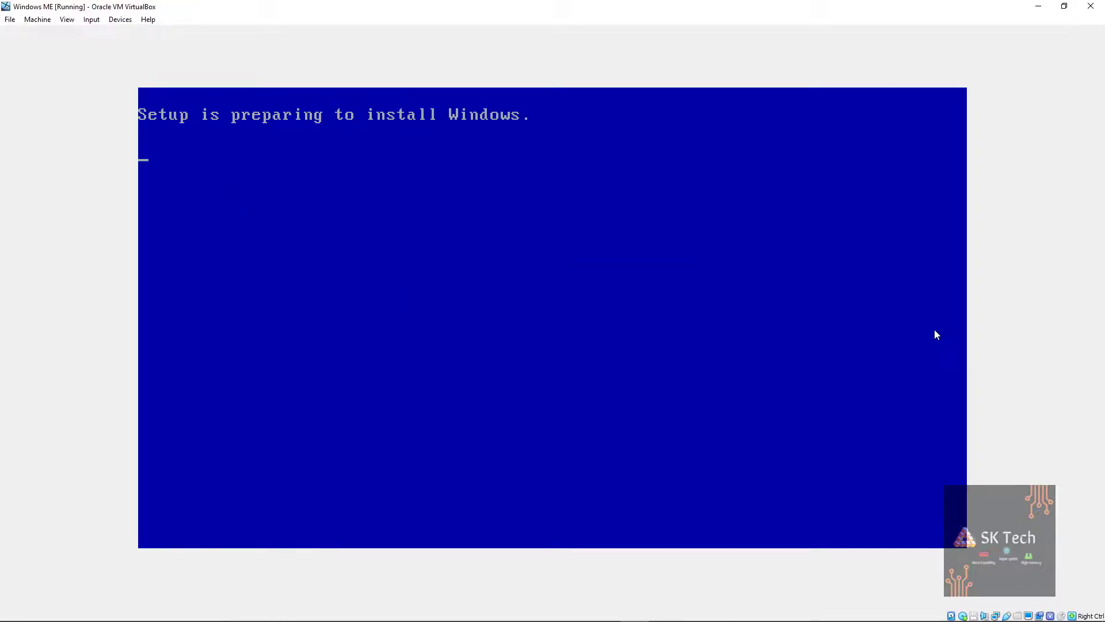
- Let ScanDisk run and accept the default C:\WINDOWS install folder
{"action": "key", "text": "Return"}
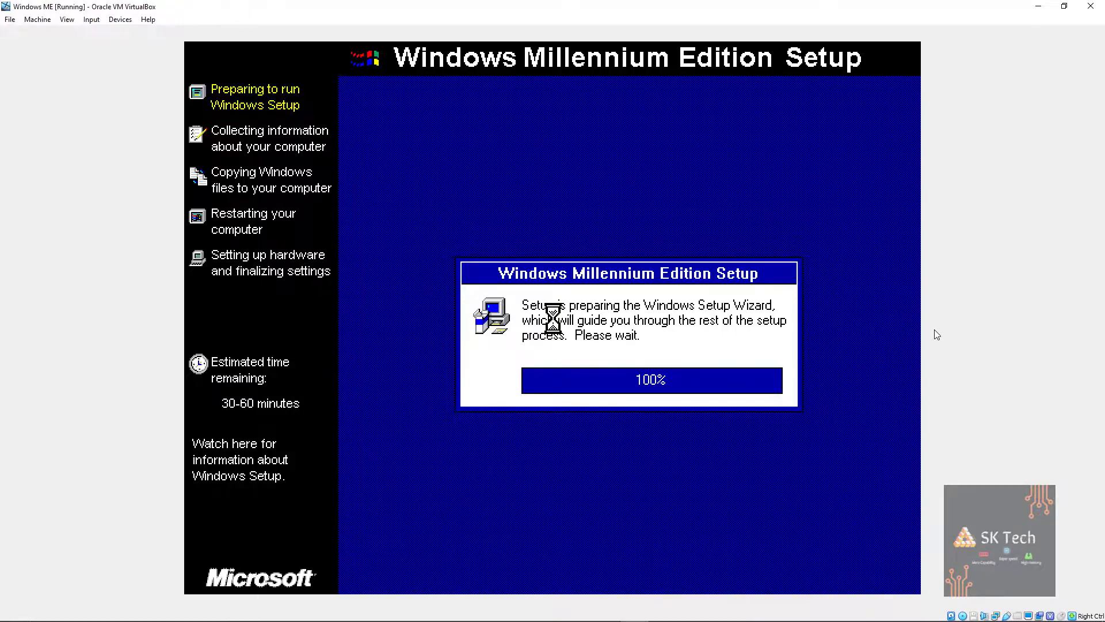
{"action": "key", "text": "Return"}
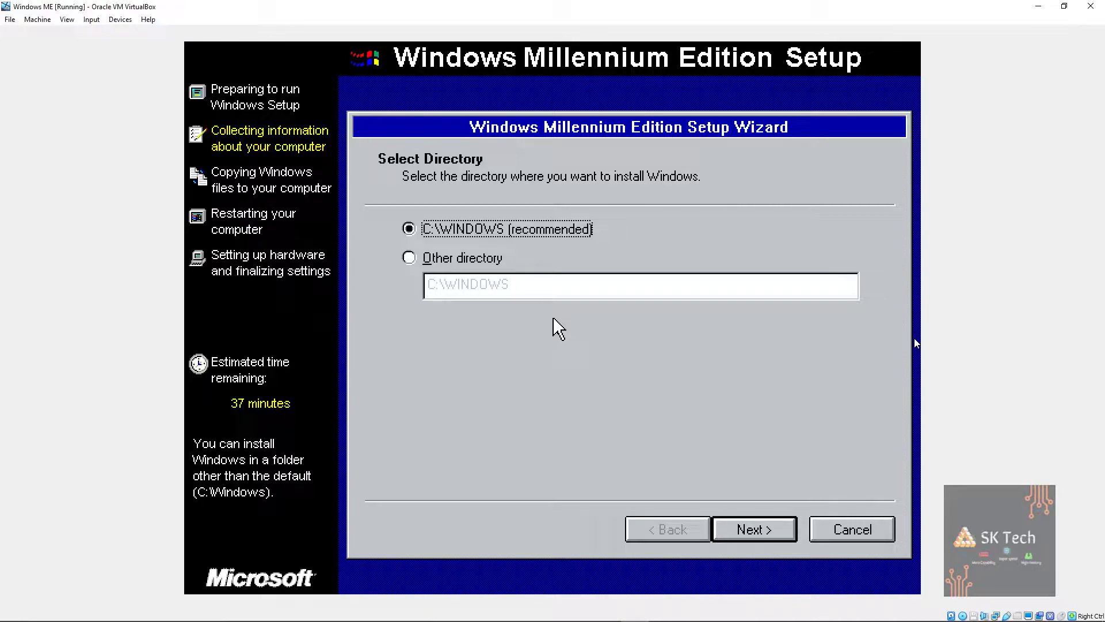
{"action": "key", "text": "Return"}
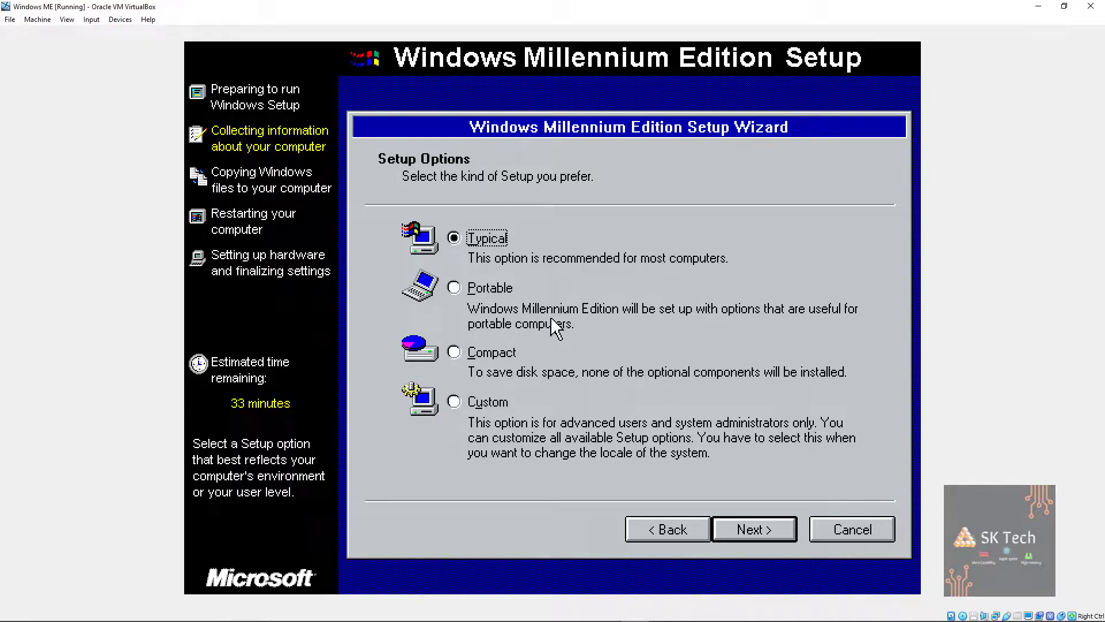
- Keep Typical setup, common components, suggested computer name, United States and time zone, then copy files
{"action": "left_click", "coordinate": [742, 533]}
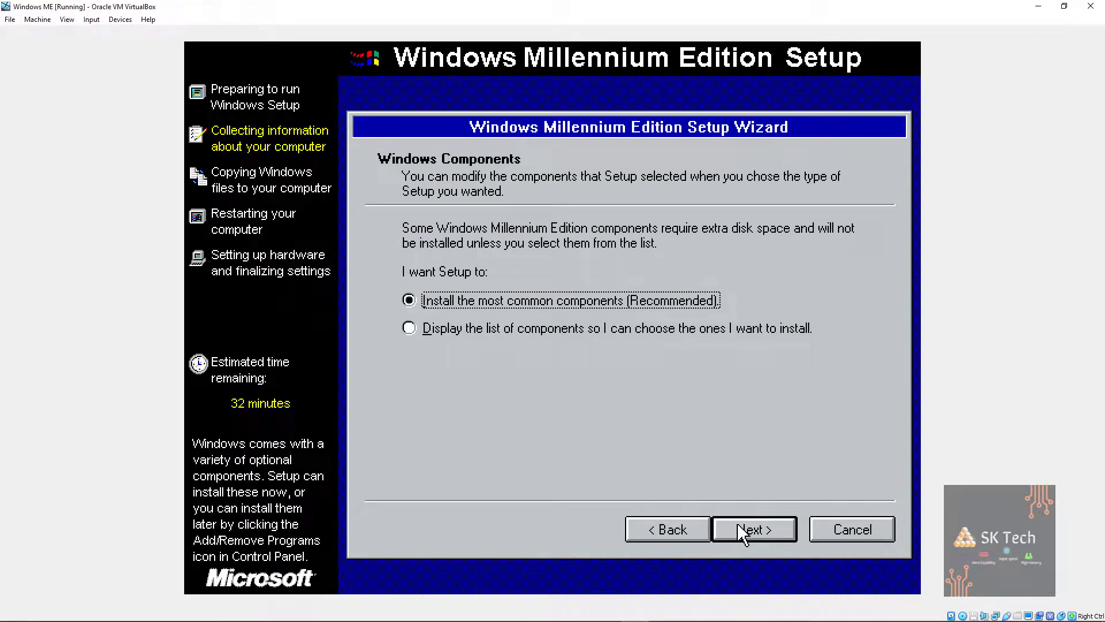
{"action": "left_click", "coordinate": [743, 533]}
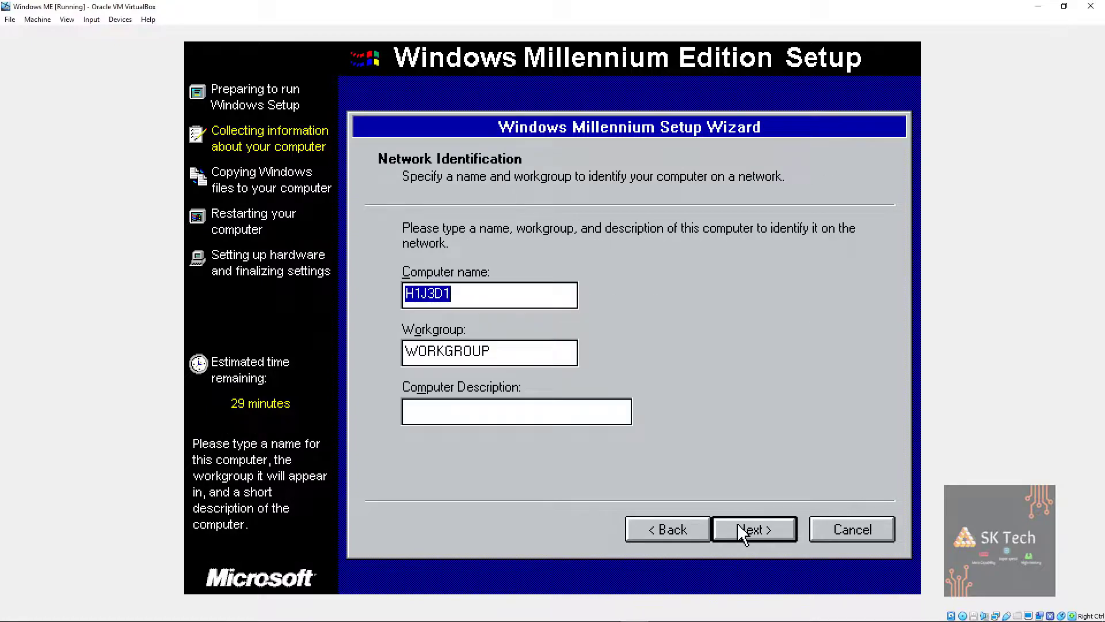
{"action": "left_click", "coordinate": [743, 533]}
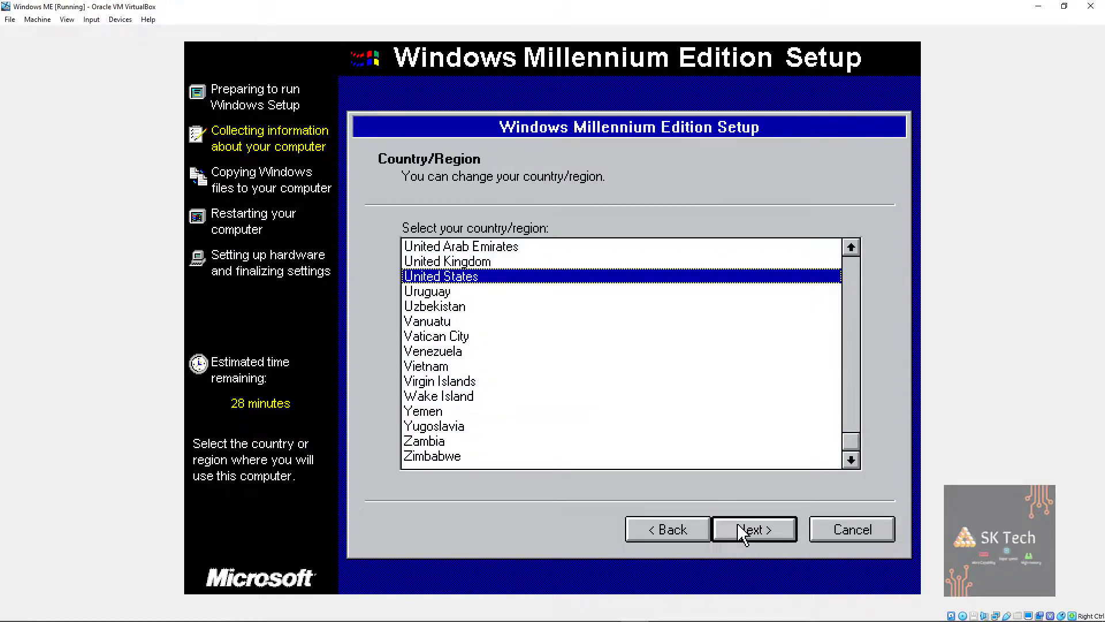
{"action": "left_click", "coordinate": [742, 534]}
{"action": "left_click", "coordinate": [742, 534]}
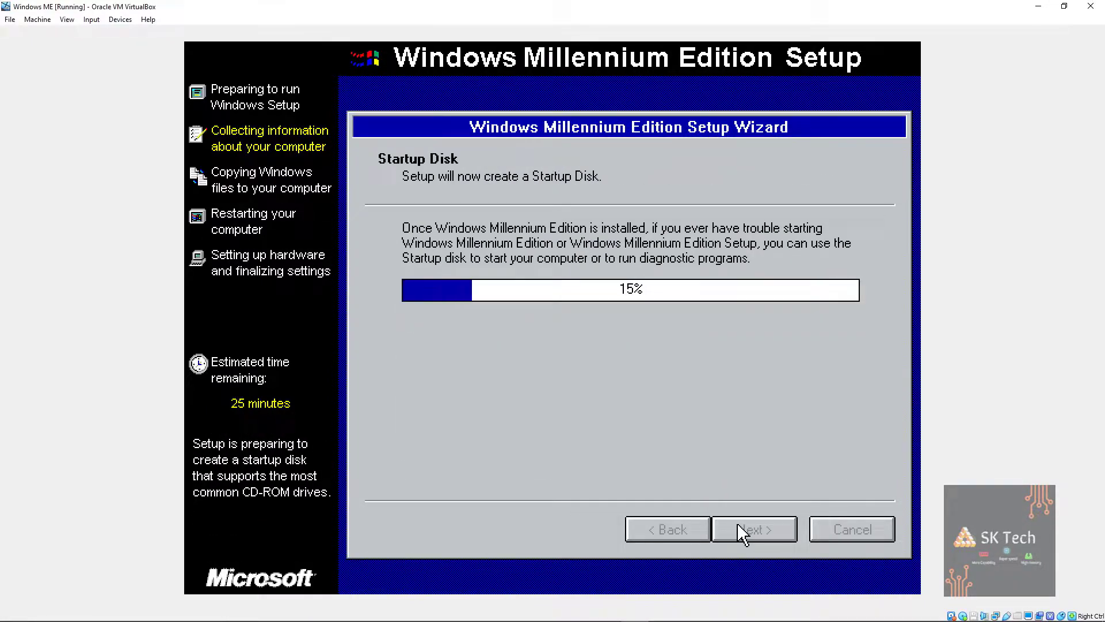
{"action": "left_click", "coordinate": [742, 529]}
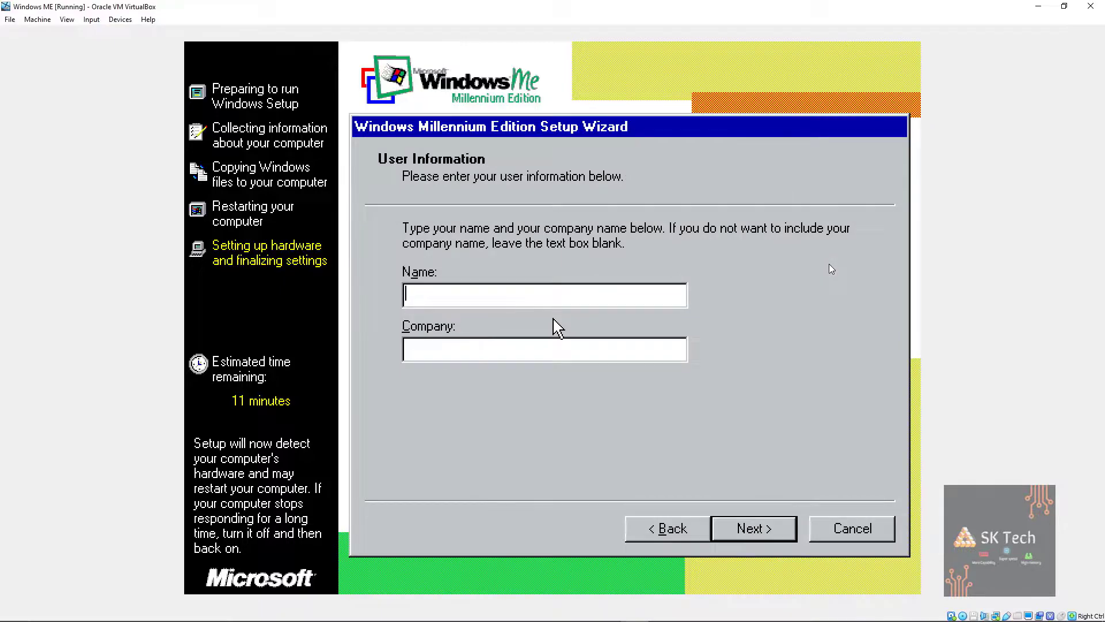
- Enter the user's name and company name and submit the user information
{"action": "key", "text": "Caps_Lock"}
{"action": "type", "text": "S"}
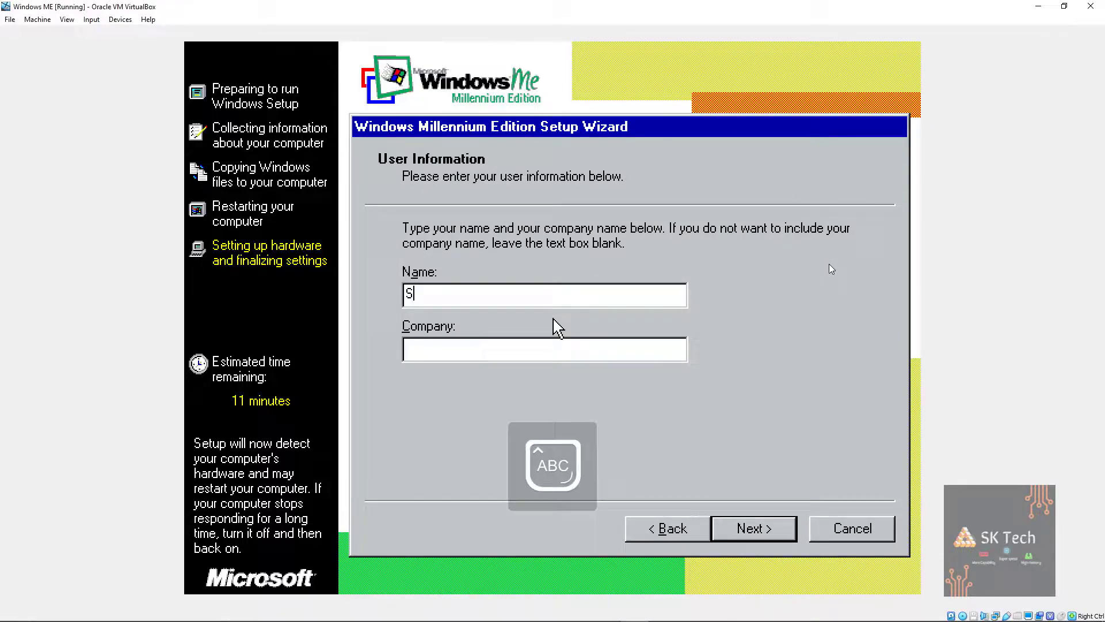
{"action": "type", "text": "KSK T"}
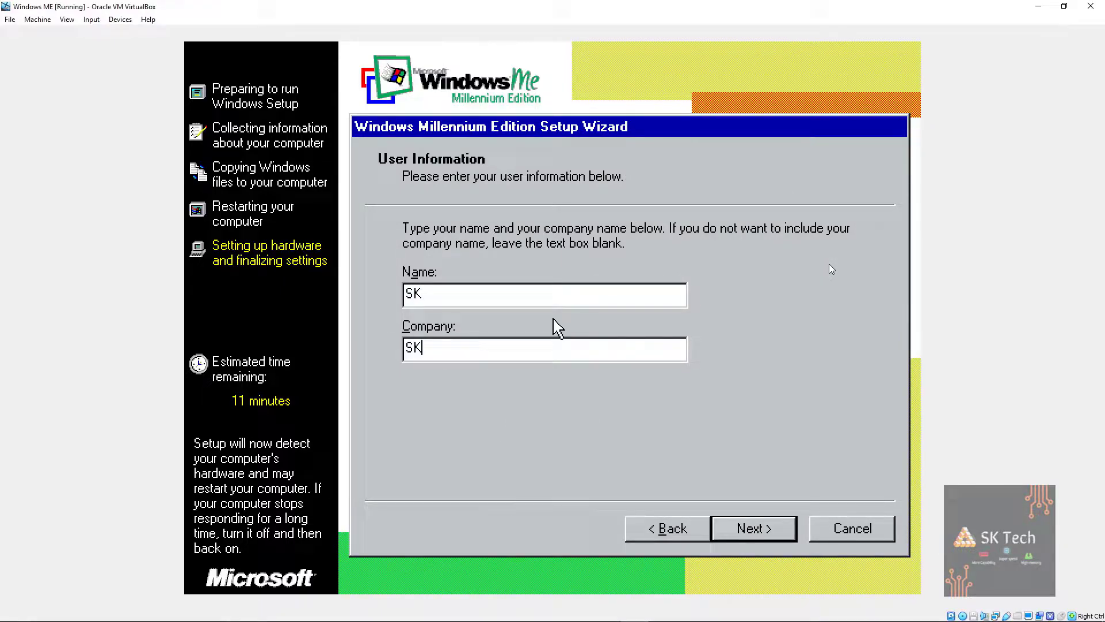
{"action": "key", "text": "Caps_Lock"}
{"action": "type", "text": "echnci"}
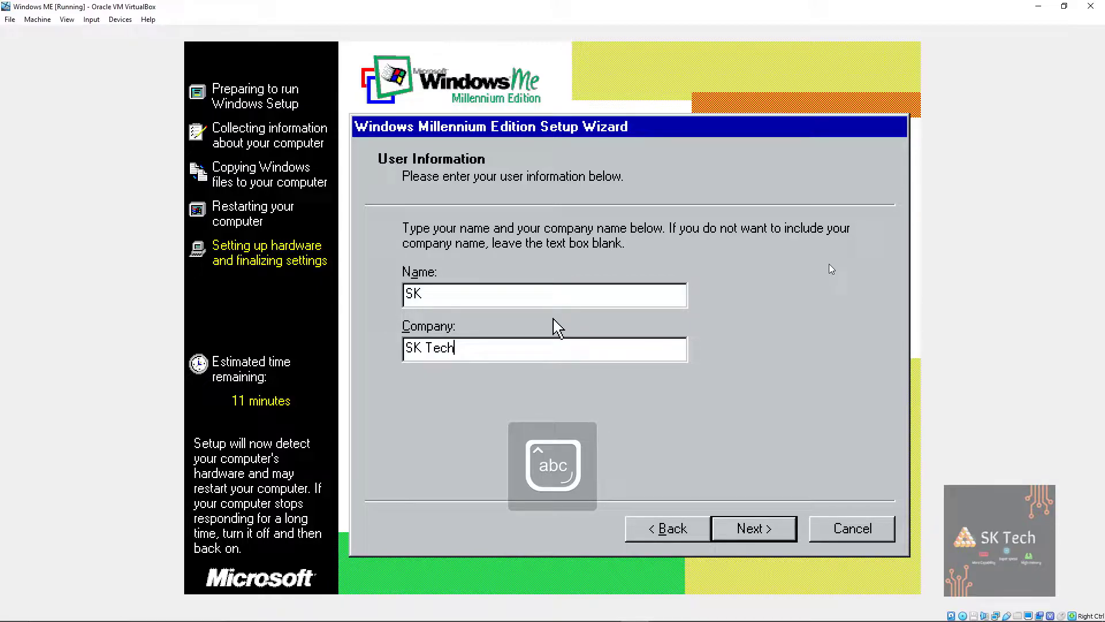
{"action": "key", "text": "BackSpace"}
{"action": "key", "text": "BackSpace"}
{"action": "key", "text": "BackSpace"}
{"action": "type", "text": "ni"}
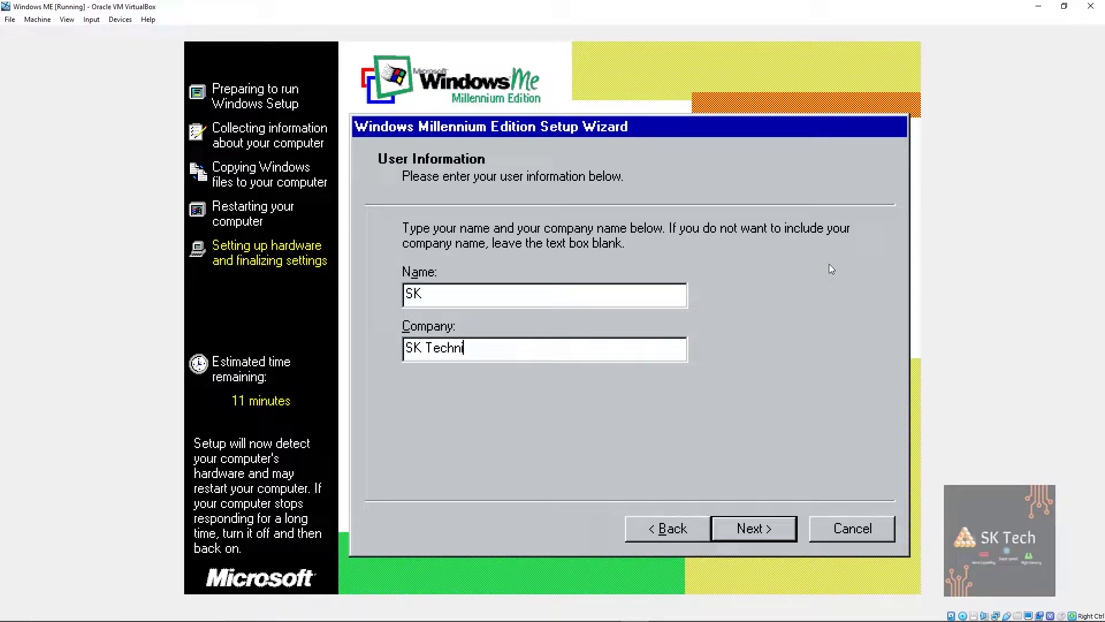
{"action": "type", "text": "ical"}
{"action": "type", "text": " blo"}
{"action": "key", "text": "Return"}
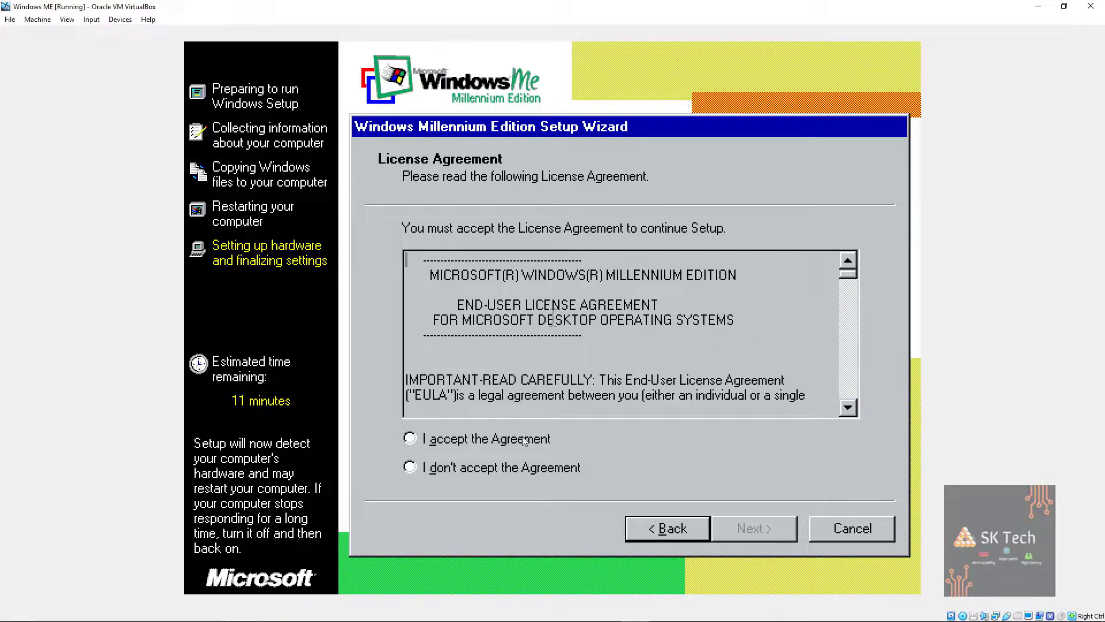
- Accept the licence agreement and start entering the product key
{"action": "left_click", "coordinate": [480, 442]}
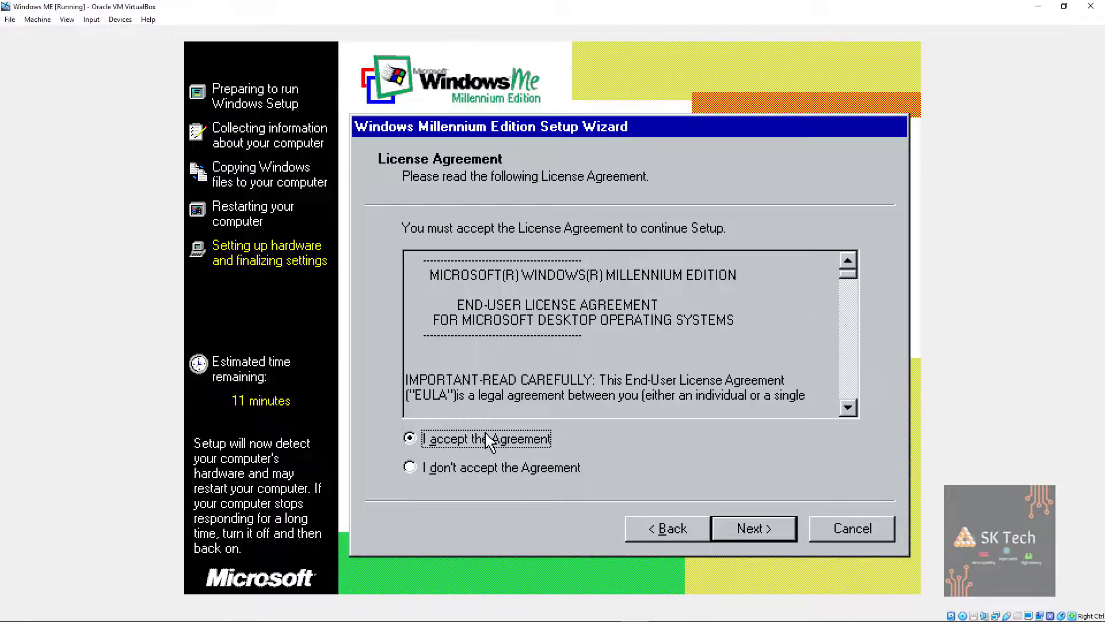
{"action": "left_click", "coordinate": [728, 522]}
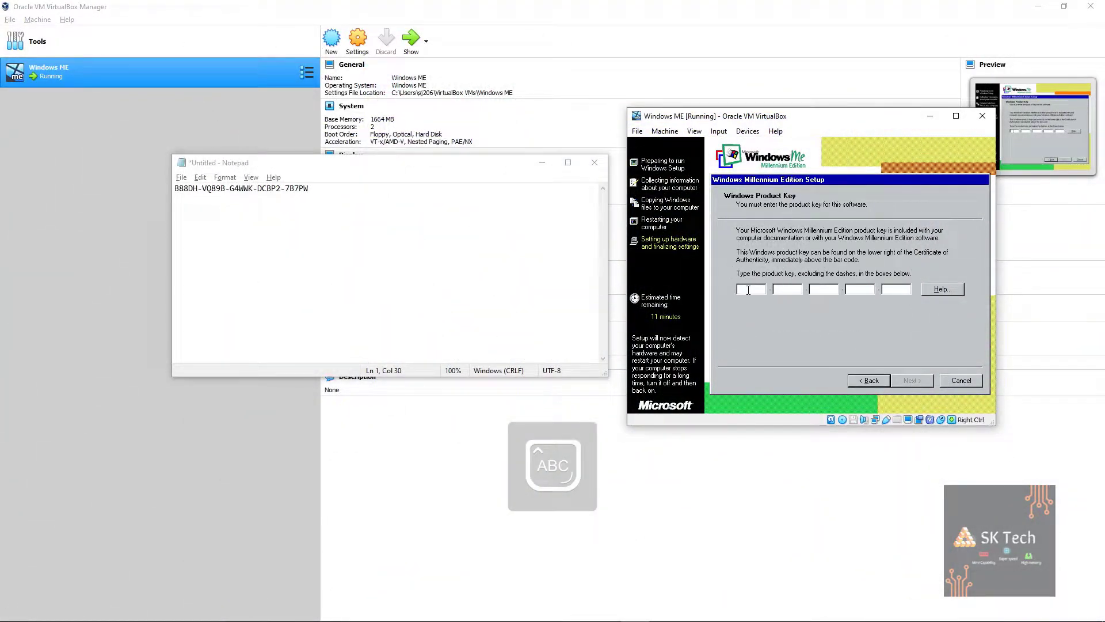
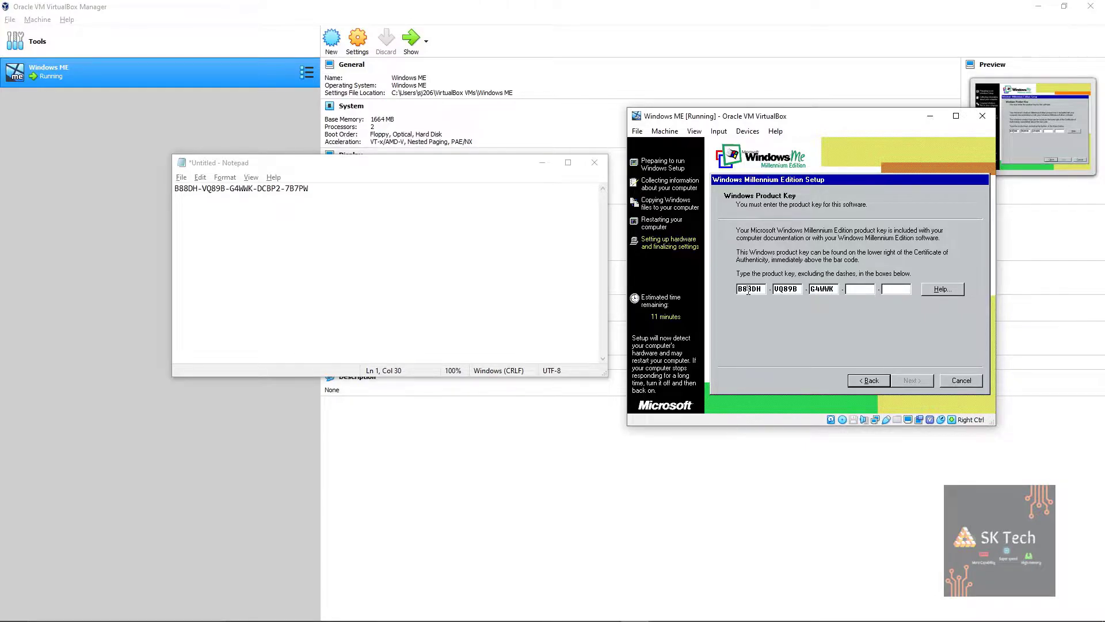
- Type the rest of the product key, submit it, and maximize the VM window
{"action": "key", "text": "Return"}
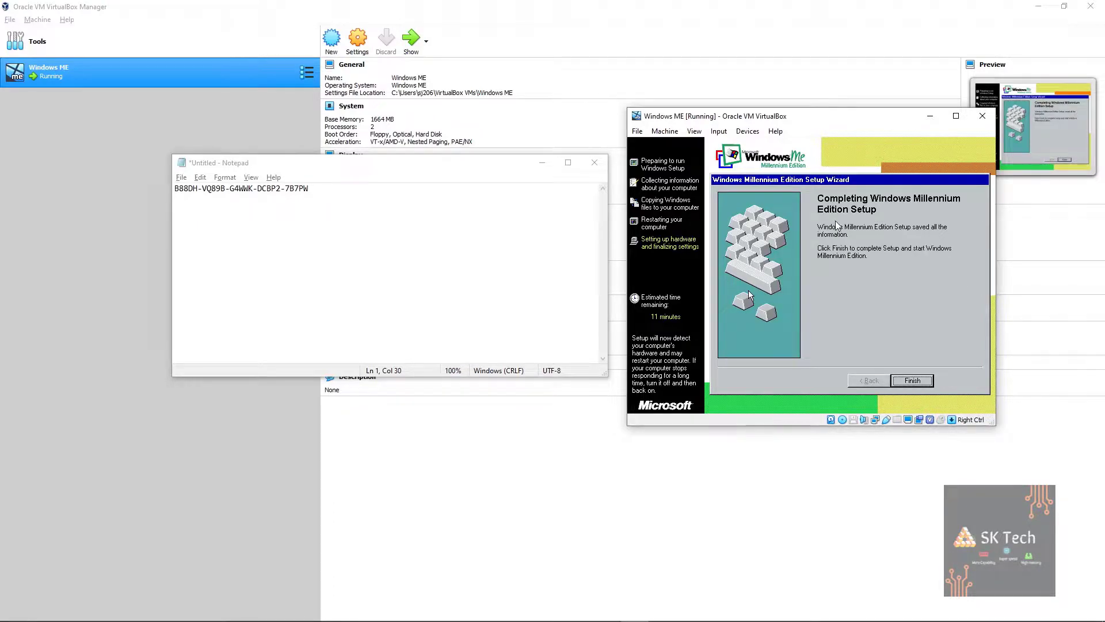
{"action": "left_click", "coordinate": [956, 116]}
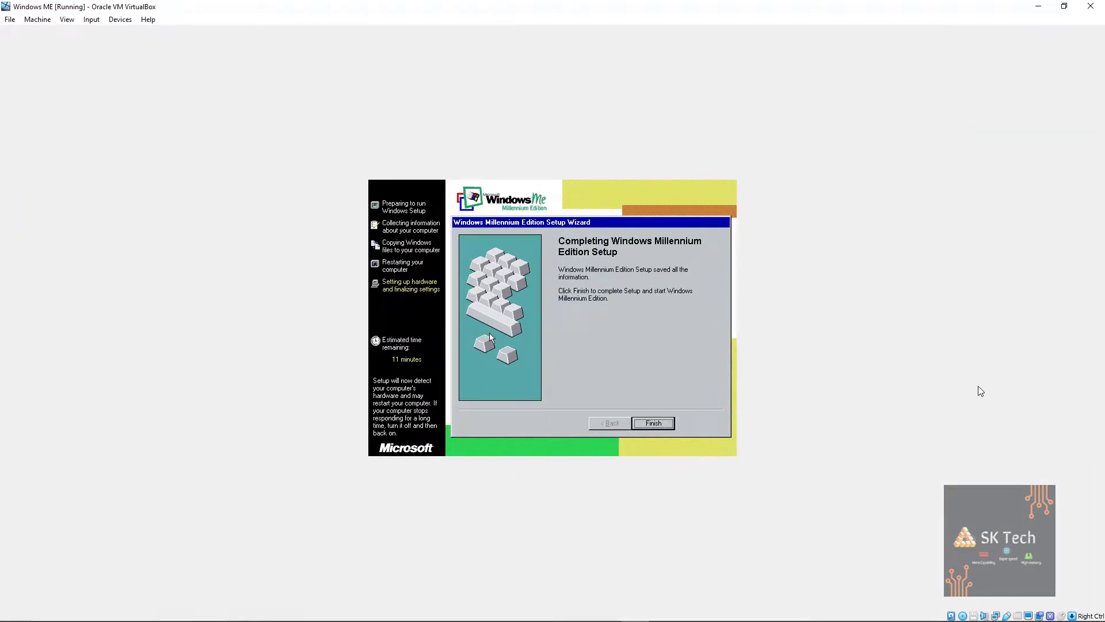
- Scale the guest display to 175% via the Virtual Screen 1 menu
{"action": "right_click", "coordinate": [1027, 615]}
{"action": "mouse_move", "coordinate": [990, 606]}
{"action": "left_click", "coordinate": [942, 604]}
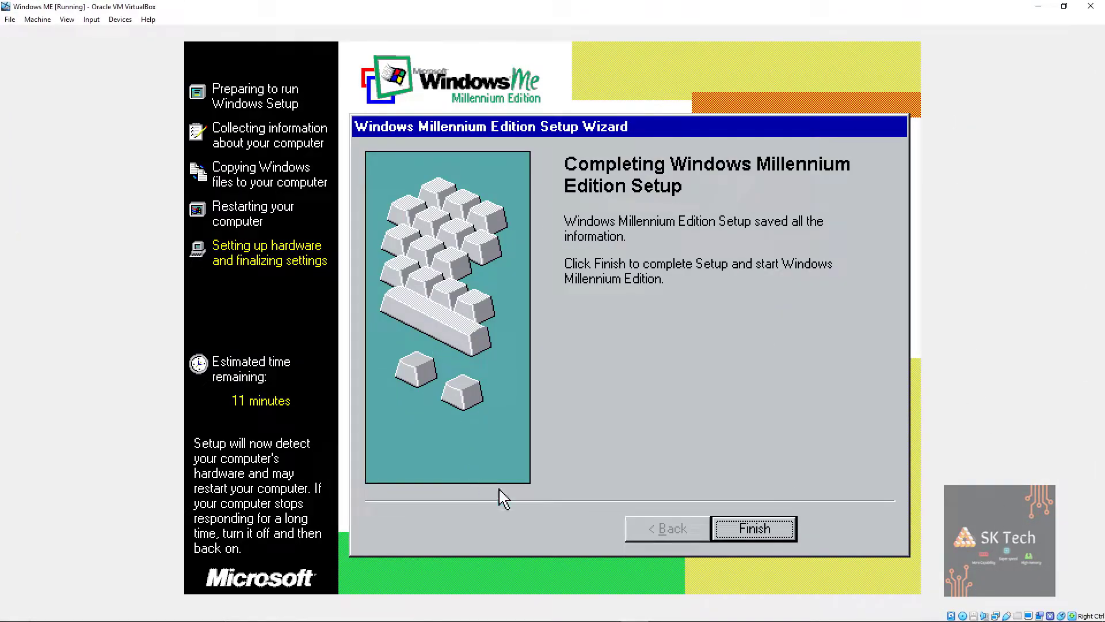
- Finish Windows ME setup, restart immediately and boot from the hard disk
{"action": "left_click", "coordinate": [724, 527]}
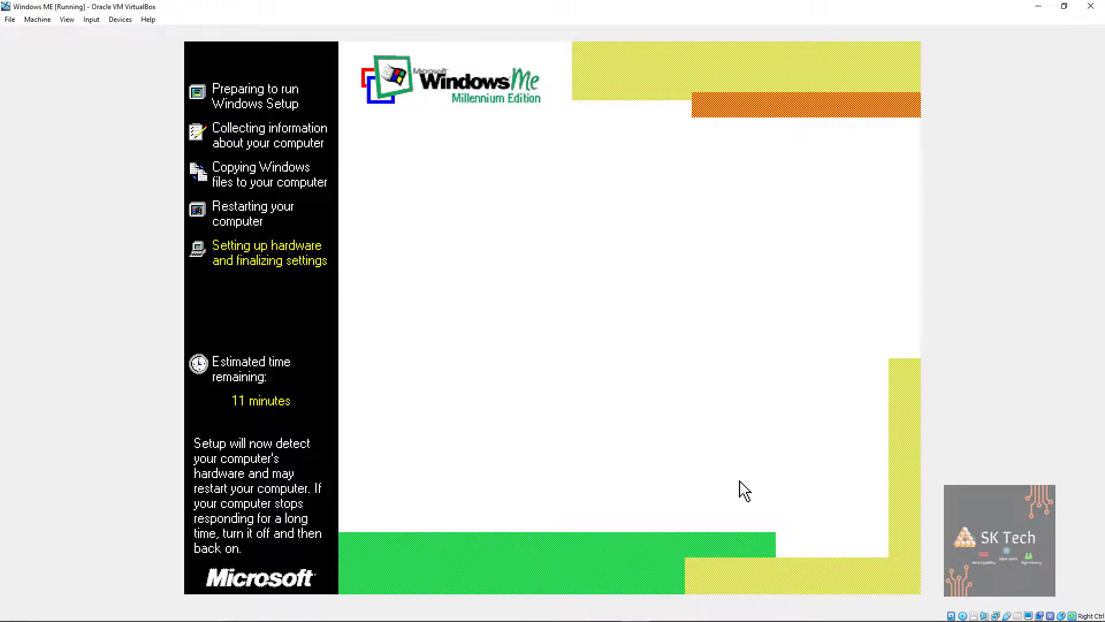
{"action": "key", "text": "Return"}
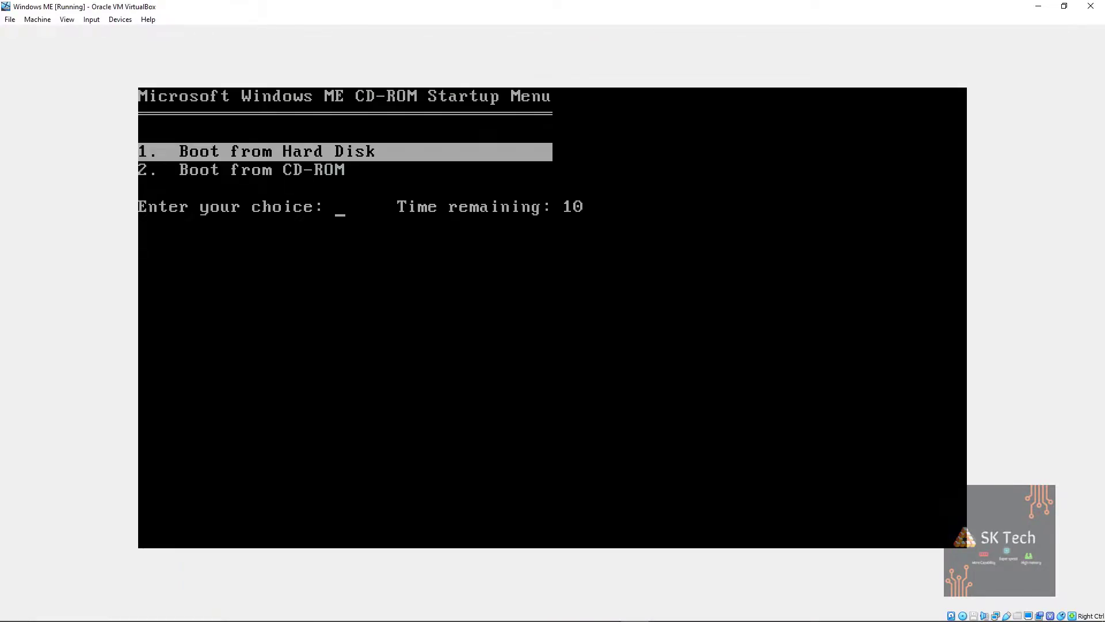
{"action": "key", "text": "Return"}
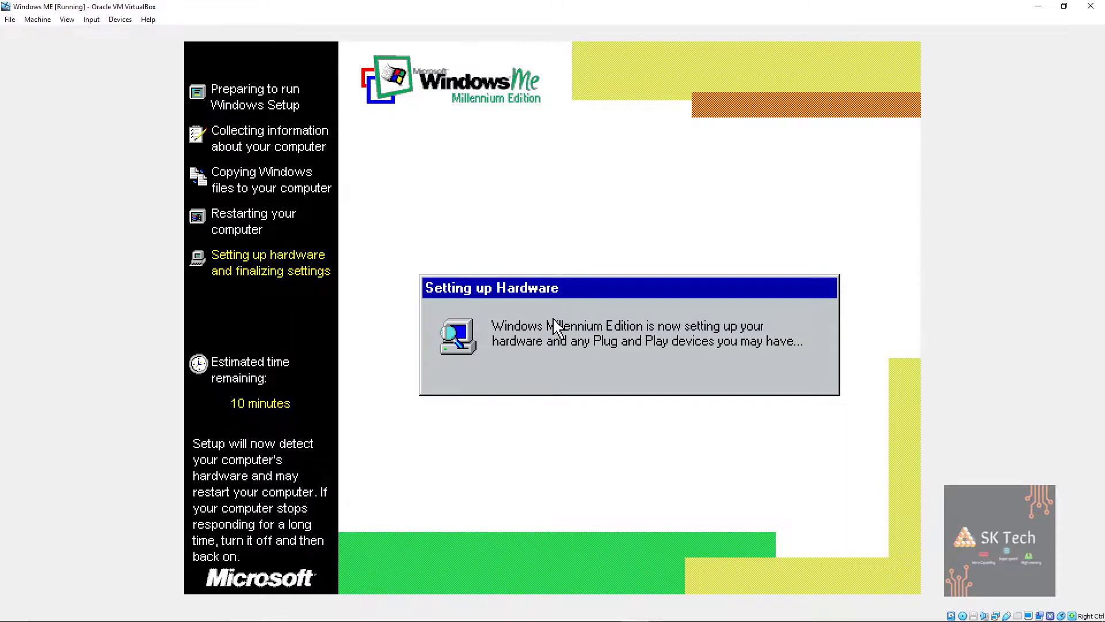
- Raise and then mute the host computer's volume while Windows ME finishes hardware setup
{"action": "key", "text": "XF86AudioRaiseVolume"}
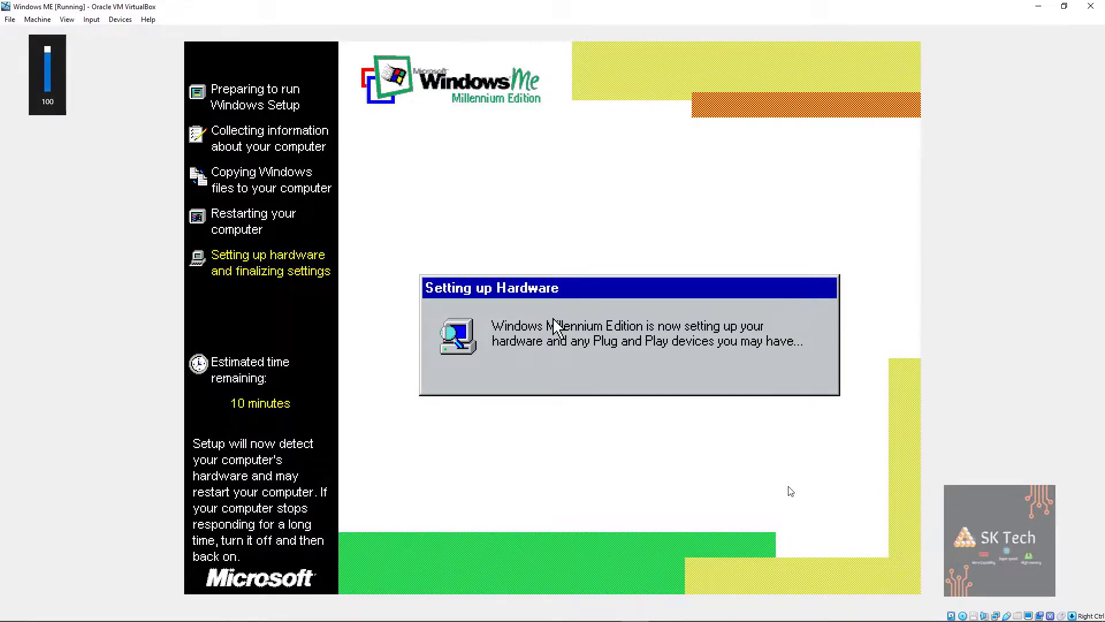
{"action": "key", "text": "XF86AudioMute"}
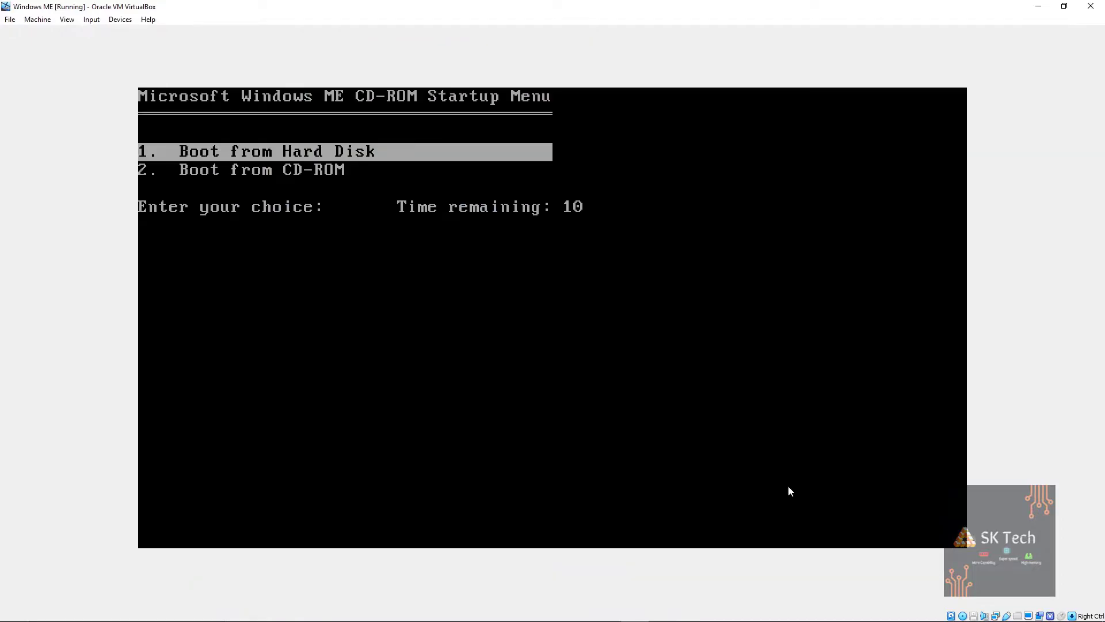
- Boot Windows ME from the hard disk and log in with the user name at the network prompt
{"action": "key", "text": "Return"}
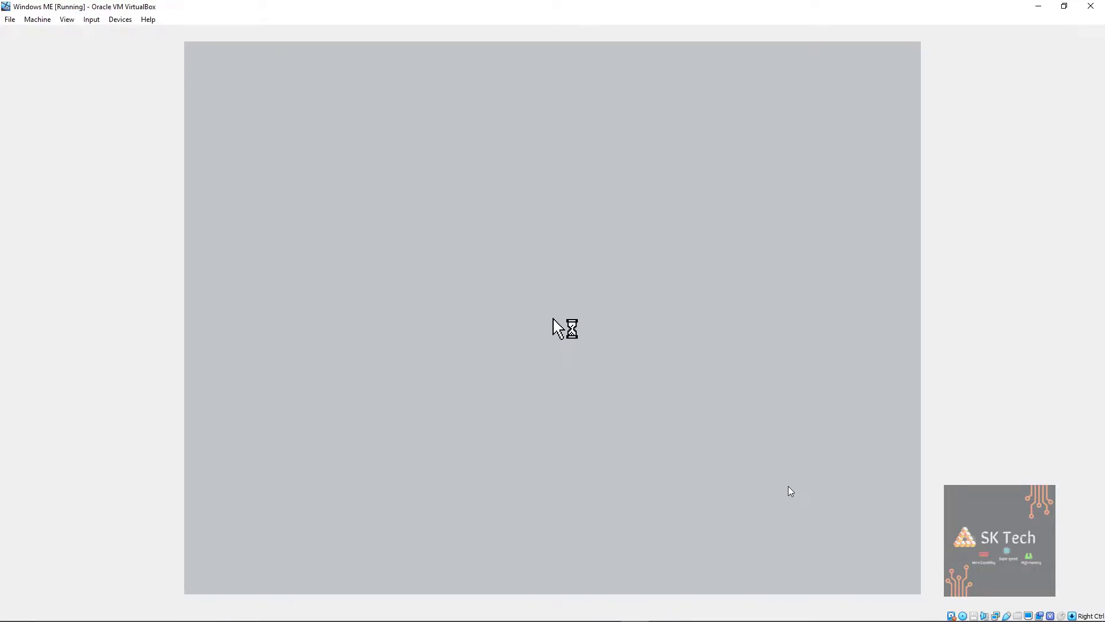
{"action": "type", "text": "sk"}
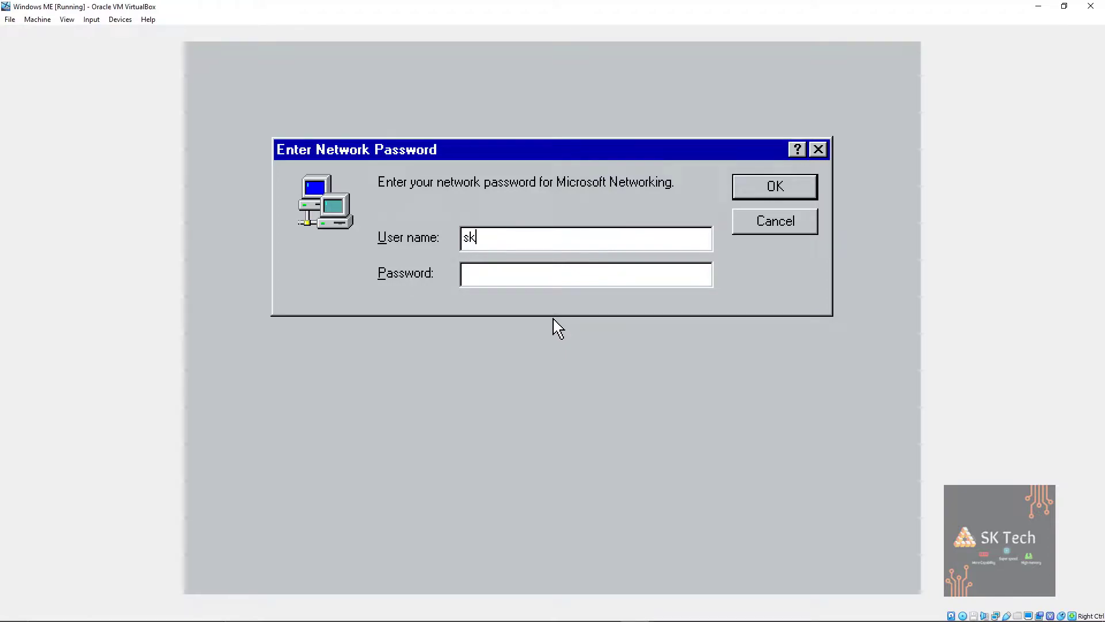
{"action": "key", "text": "Return"}
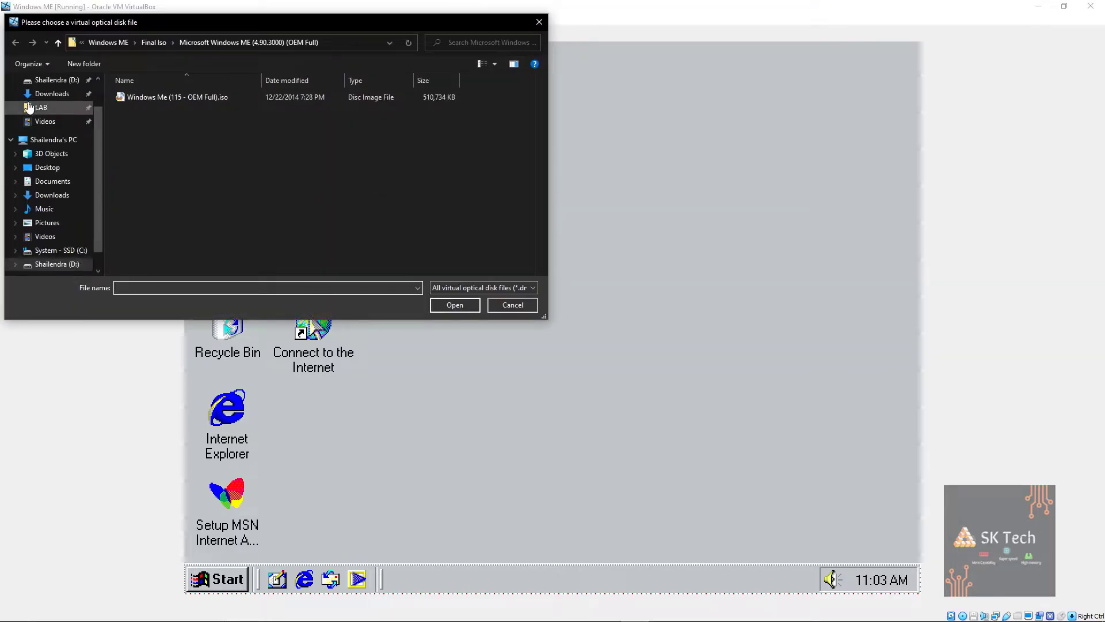
- Force-mount the SciTech Display Doctor ISO from Downloads/SciTechDoctor into the guest's optical drive
{"action": "left_click", "coordinate": [49, 94]}
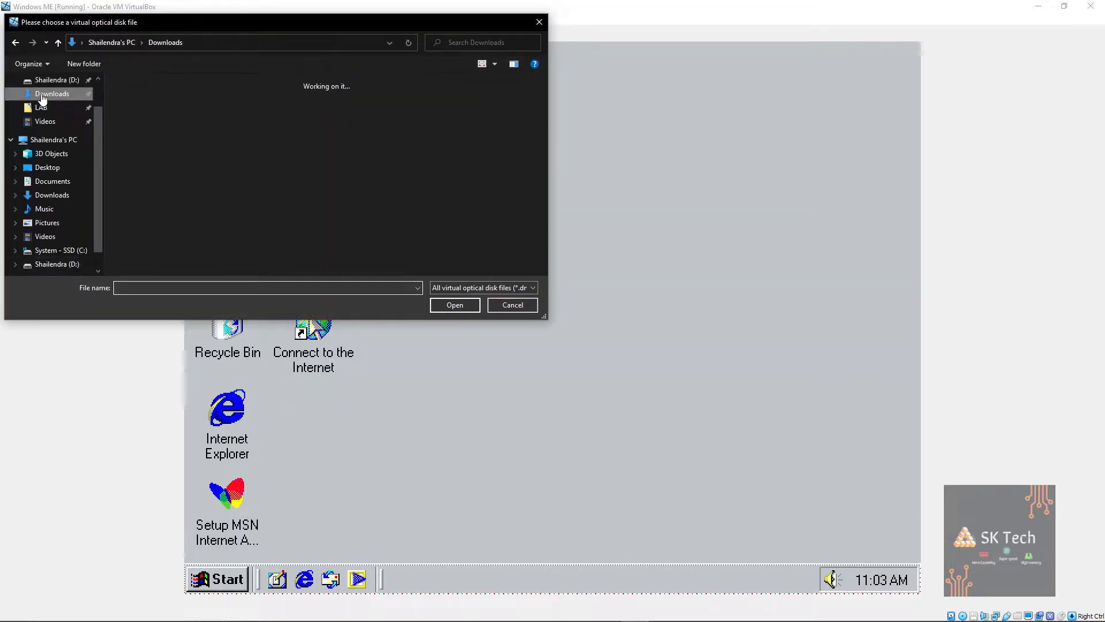
{"action": "double_click", "coordinate": [134, 115]}
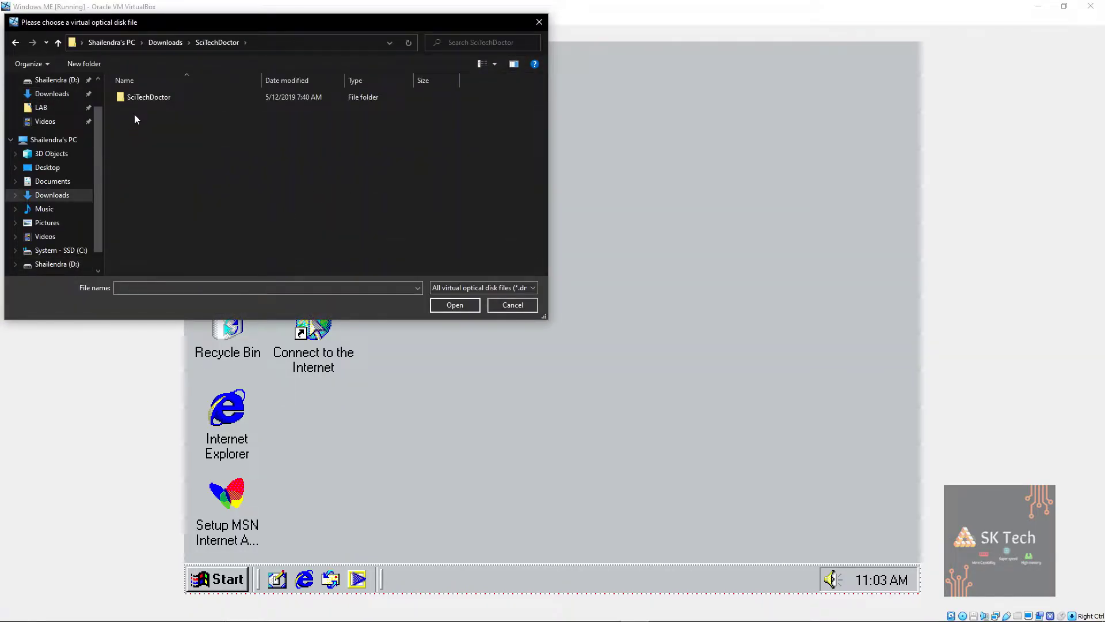
{"action": "double_click", "coordinate": [136, 101]}
{"action": "double_click", "coordinate": [136, 102]}
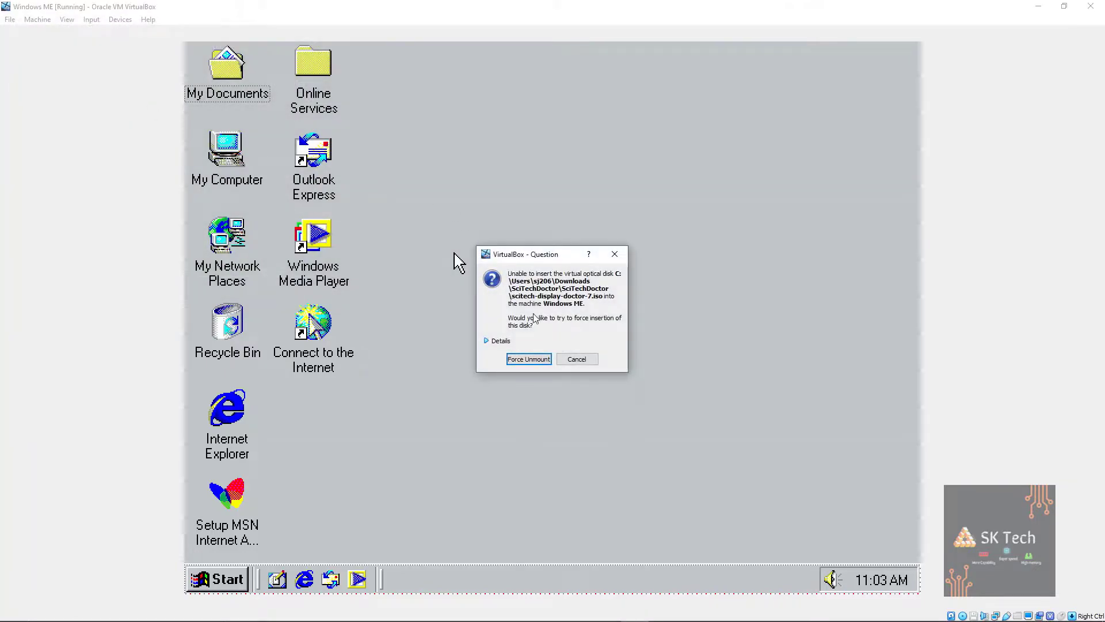
{"action": "left_click", "coordinate": [528, 359]}
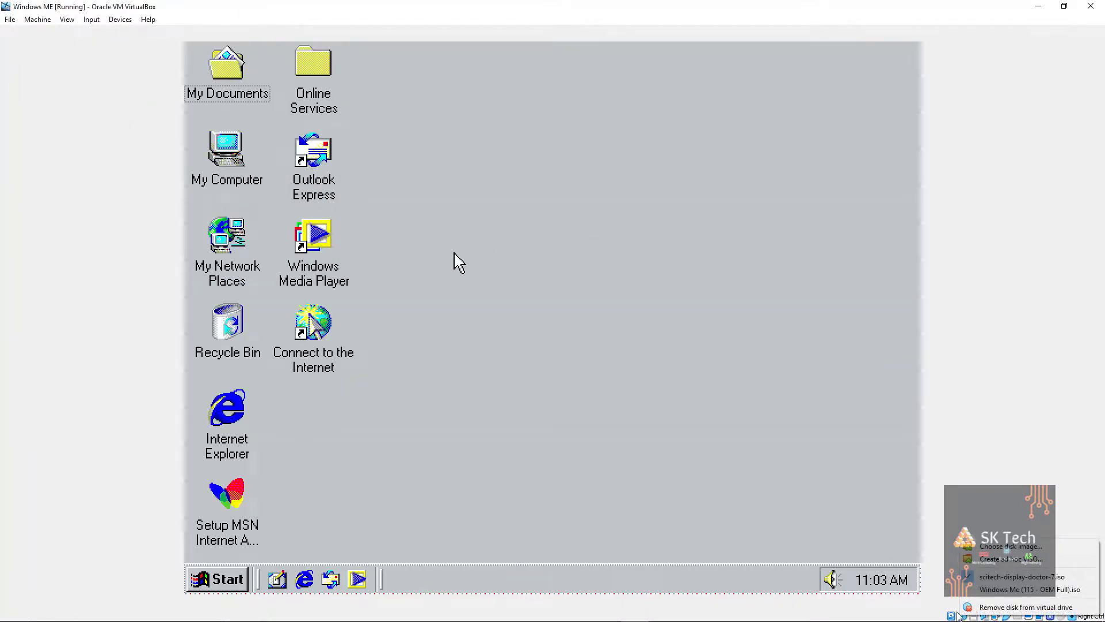
- Launch the SciTech Display Doctor installer from the SDD7 (D:) drive in My Computer
{"action": "double_click", "coordinate": [252, 165]}
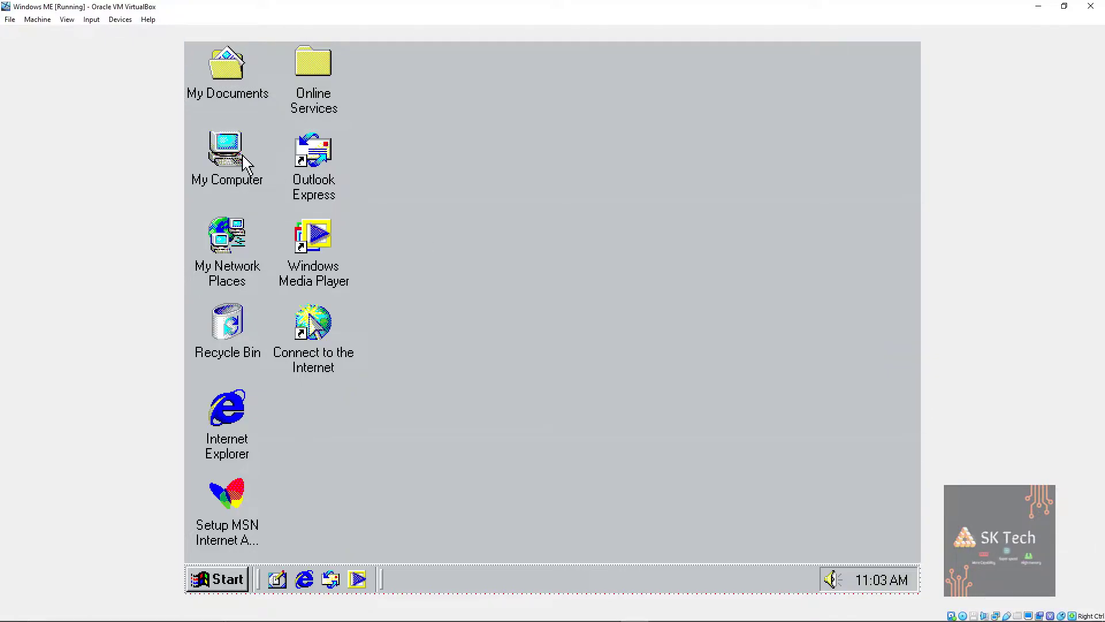
{"action": "double_click", "coordinate": [642, 219]}
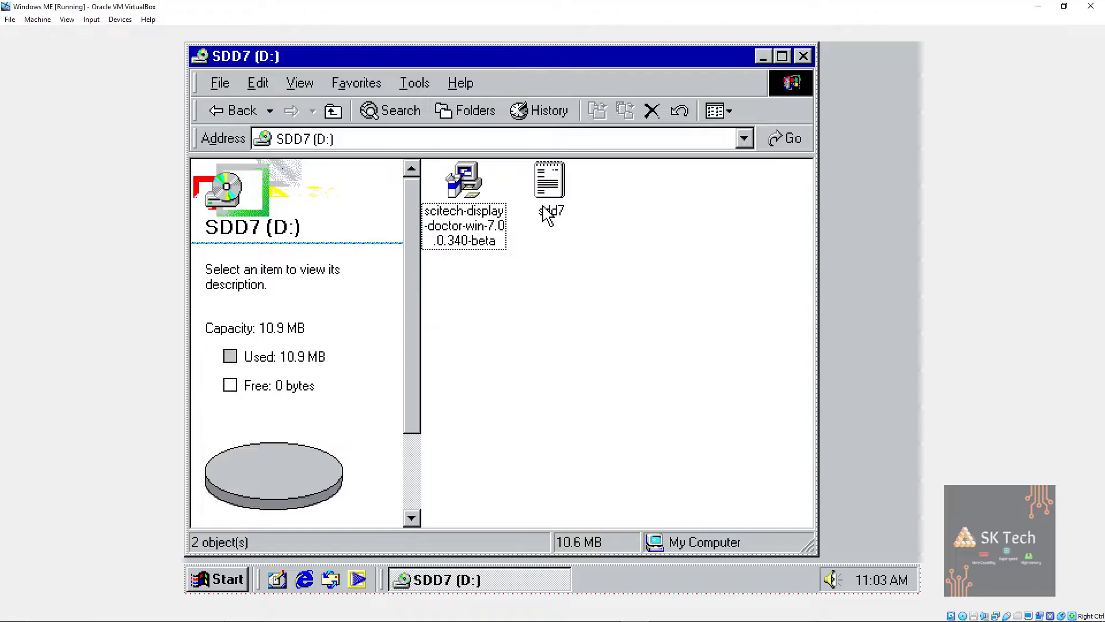
{"action": "double_click", "coordinate": [485, 205]}
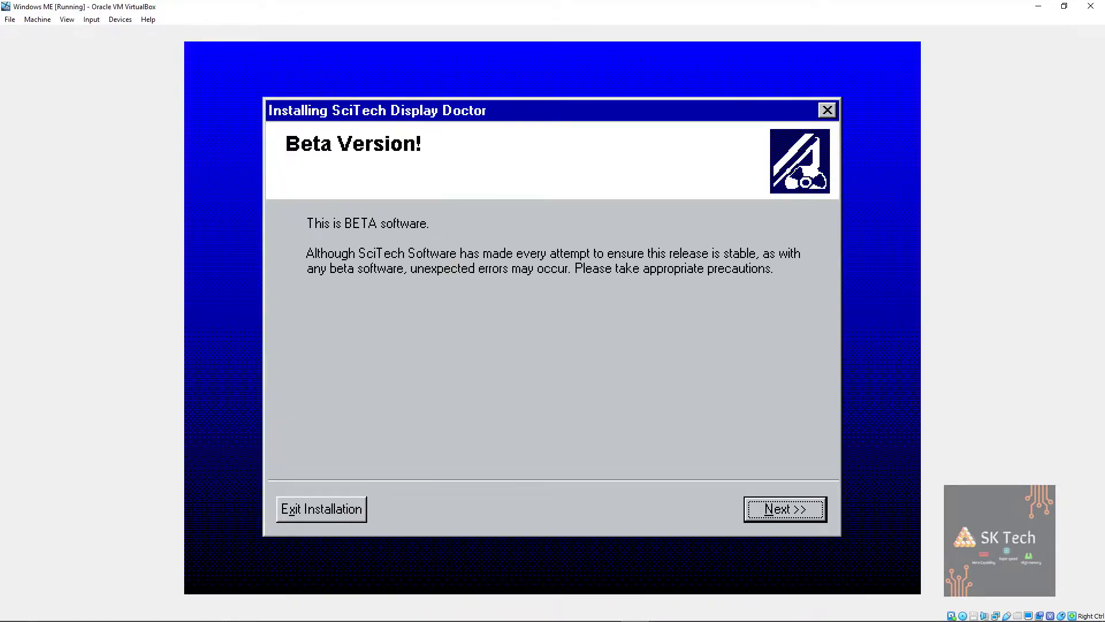
- Step past the beta warning, accept the licence, install SciTech Display Doctor, and restart Windows ME
{"action": "left_click", "coordinate": [776, 509]}
{"action": "left_click", "coordinate": [776, 512]}
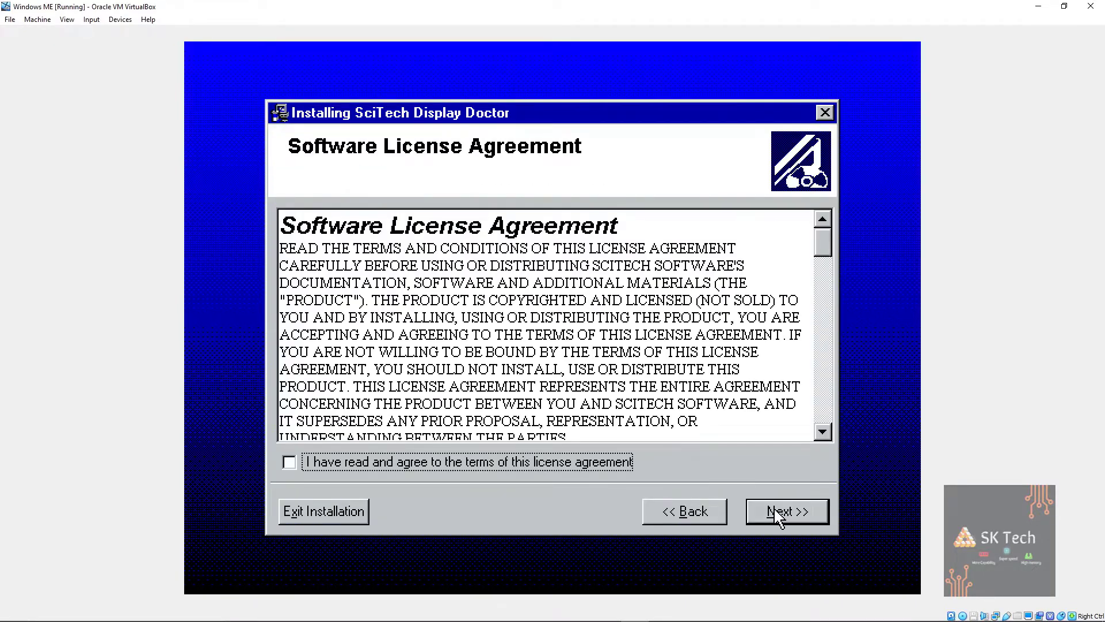
{"action": "left_click", "coordinate": [780, 515]}
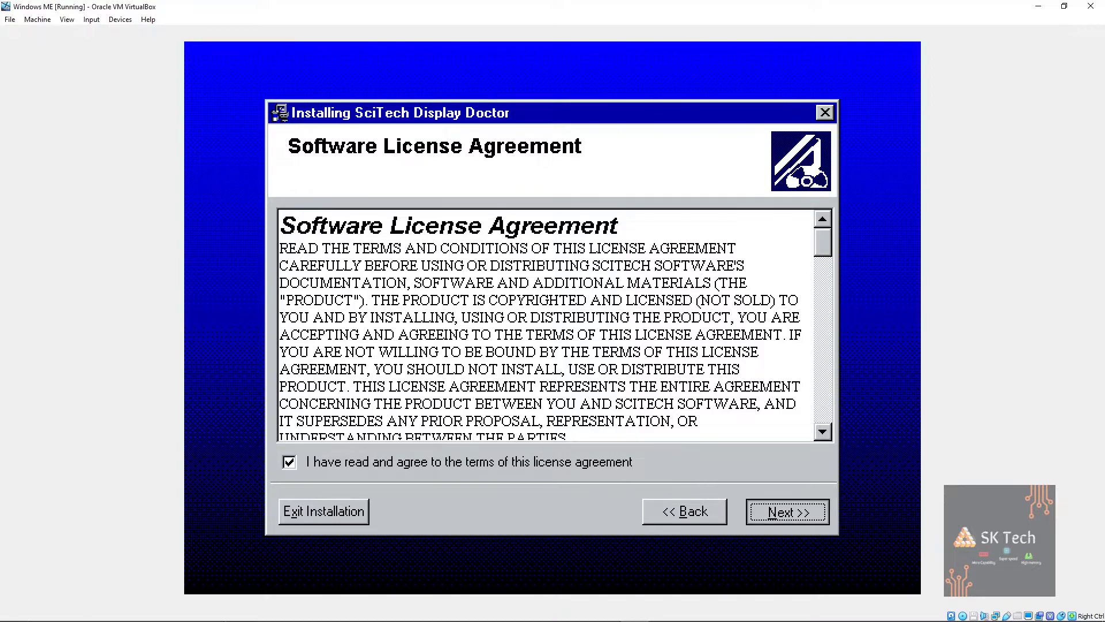
{"action": "left_click", "coordinate": [782, 522]}
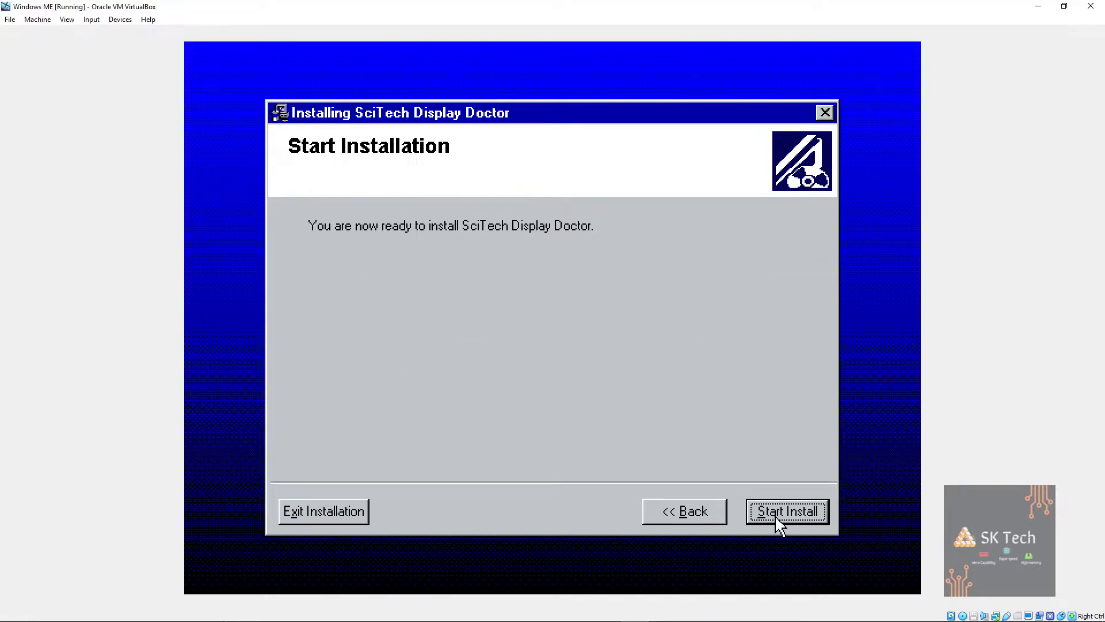
{"action": "left_click", "coordinate": [780, 523]}
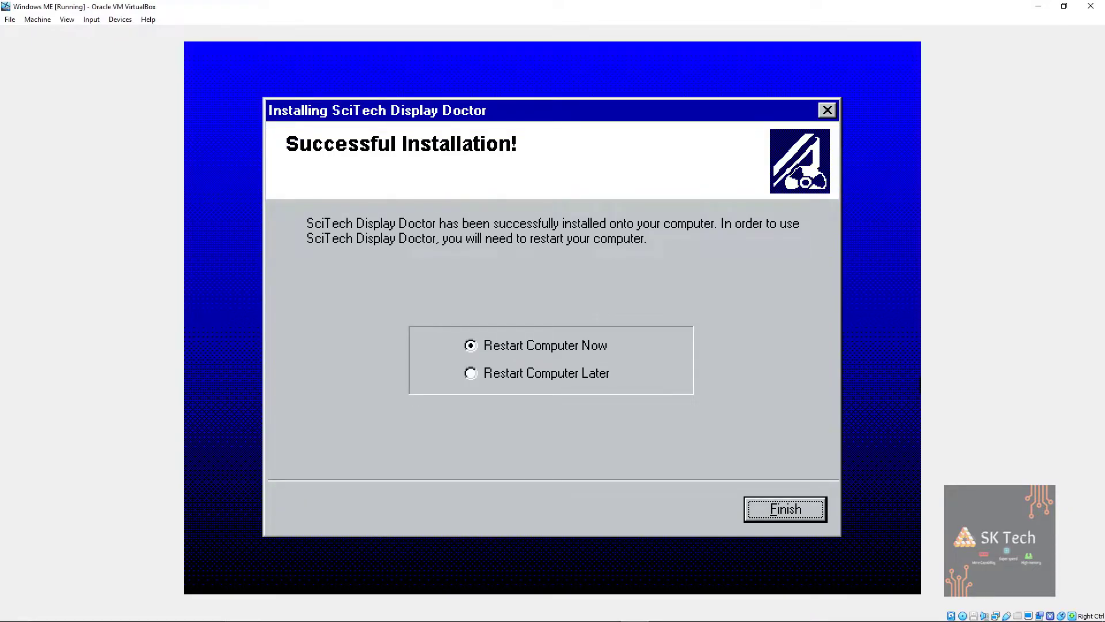
{"action": "key", "text": "Return"}
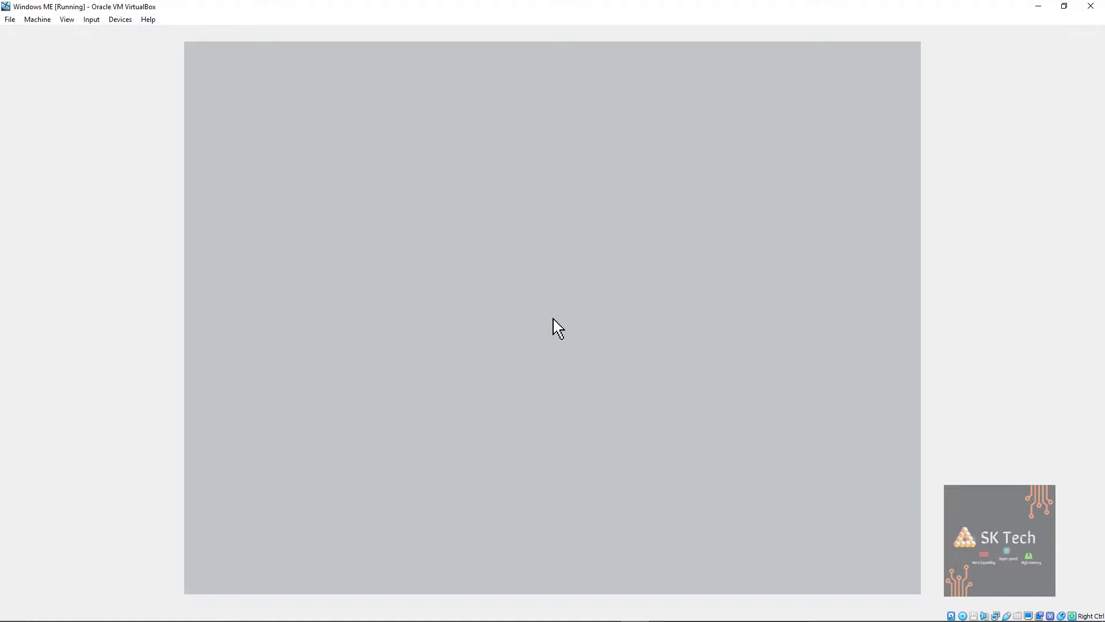
- Skip the network password with an empty entry so Windows ME continues starting
{"action": "key", "text": "Return"}
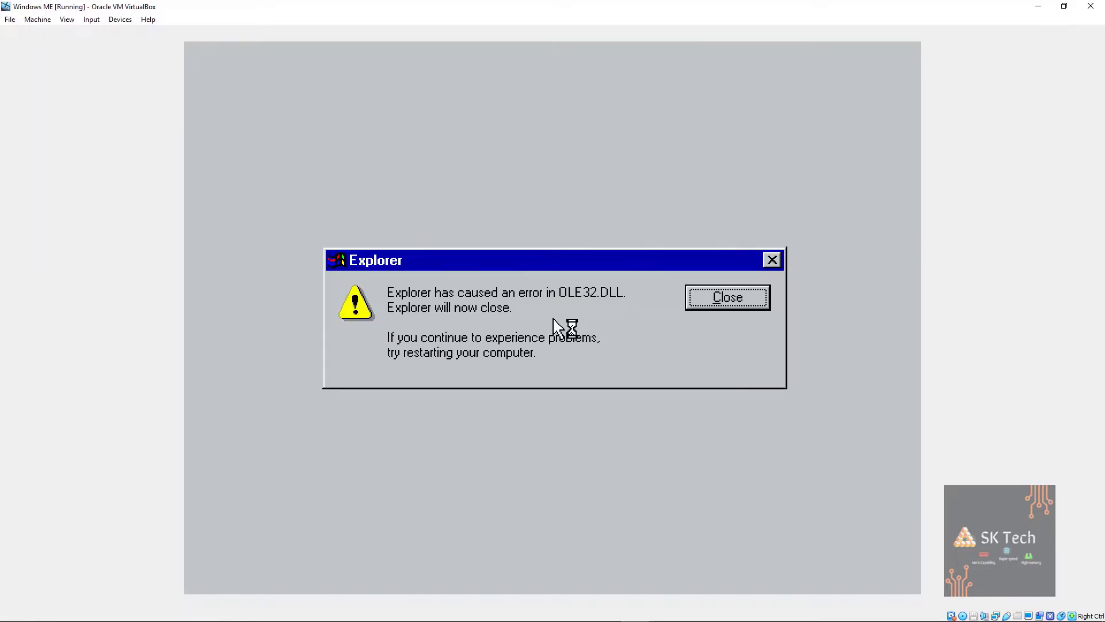
- Release the mouse and reset the crashed Windows ME virtual machine with Host+R
{"action": "key", "text": "Control_R"}
{"action": "key", "text": "Control_R+r"}
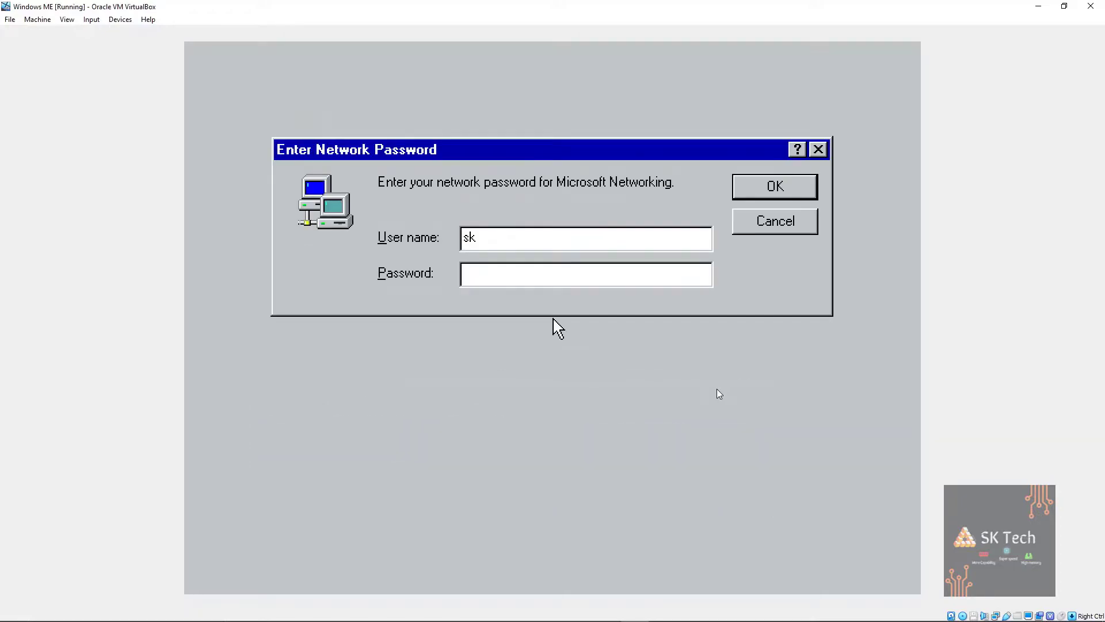
- Log on to Windows ME with an empty network password to load the desktop
{"action": "key", "text": "Return"}
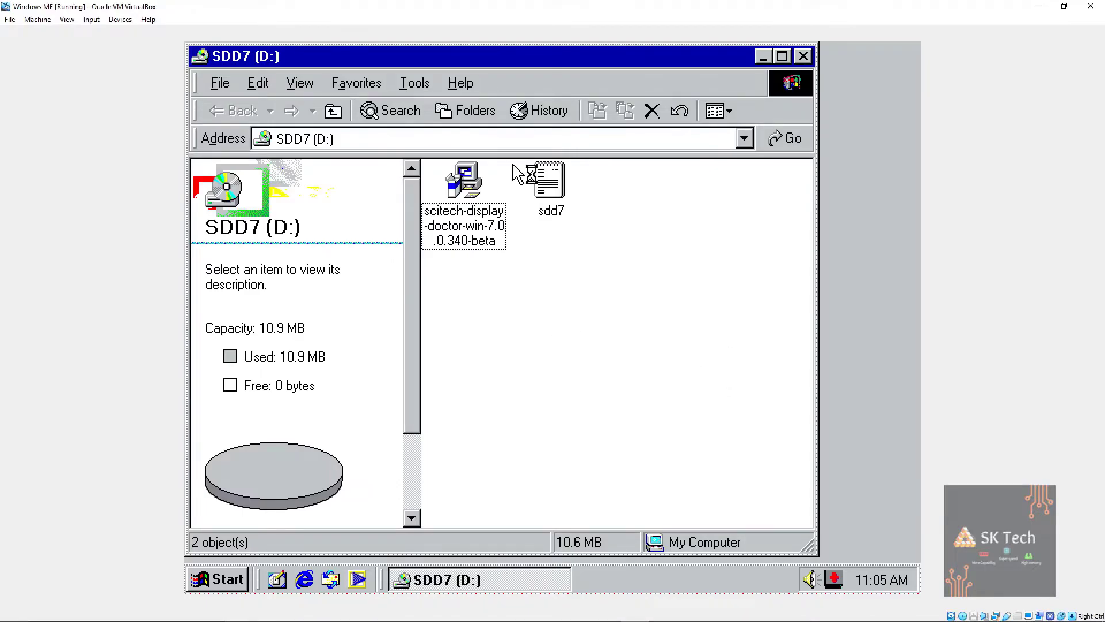
- Open the sdd7 text notes in Notepad and close the SciTech Display Doctor splash screen
{"action": "left_click", "coordinate": [546, 180]}
{"action": "double_click", "coordinate": [547, 179]}
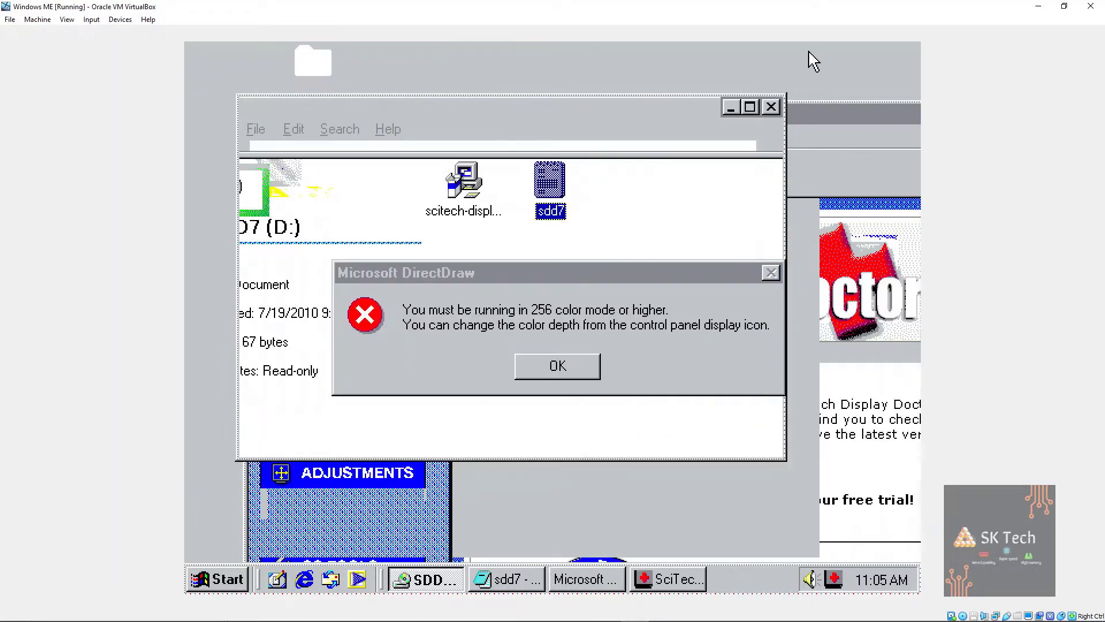
{"action": "left_click", "coordinate": [803, 56]}
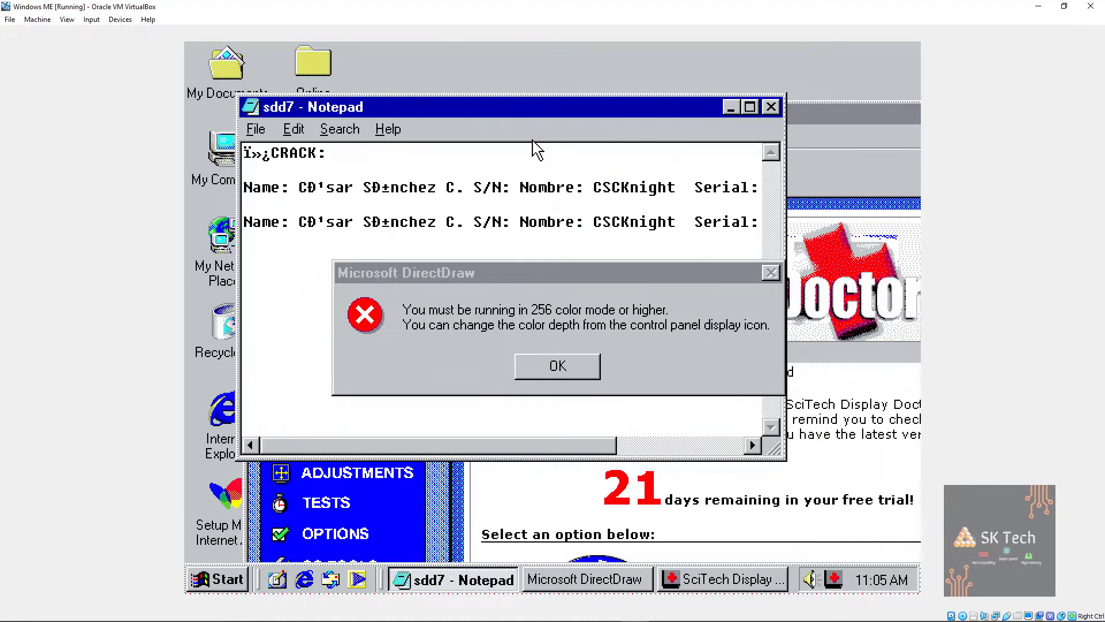
- Dismiss the 256-colour DirectDraw error and move the SciTech Display Doctor window higher
{"action": "left_click", "coordinate": [567, 380]}
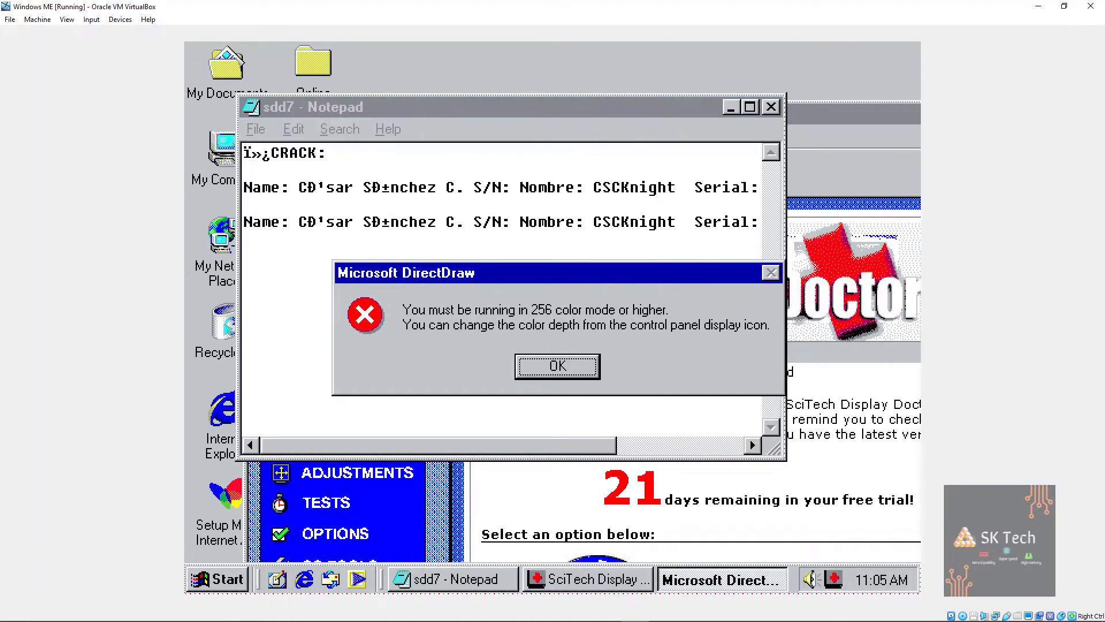
{"action": "left_click", "coordinate": [557, 367]}
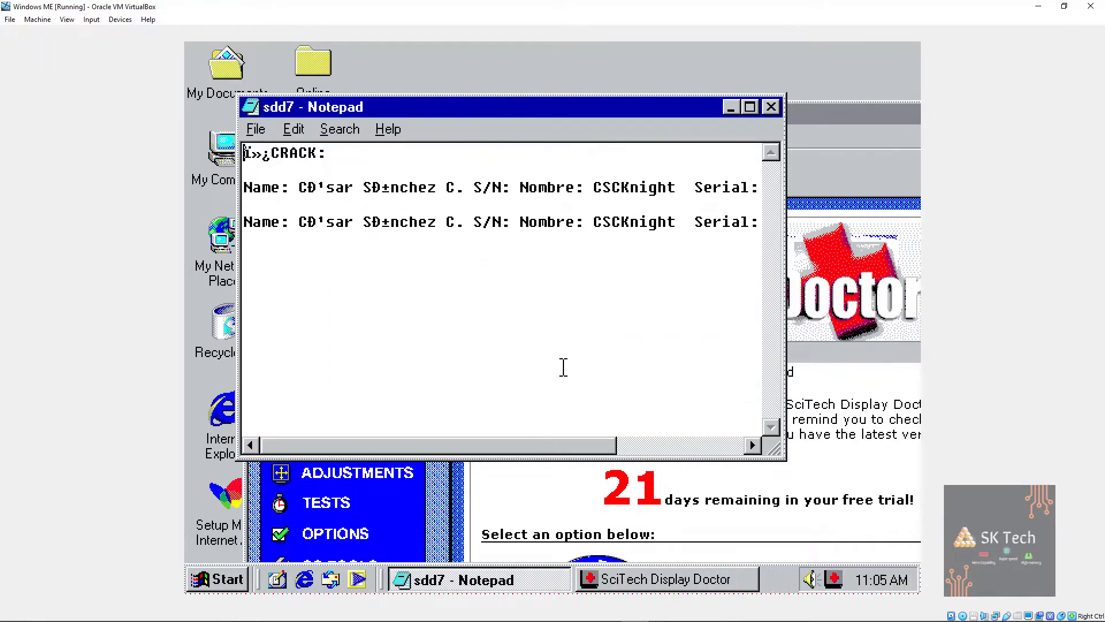
{"action": "left_click", "coordinate": [820, 132]}
{"action": "left_click_drag", "start_coordinate": [814, 119], "coordinate": [762, 108]}
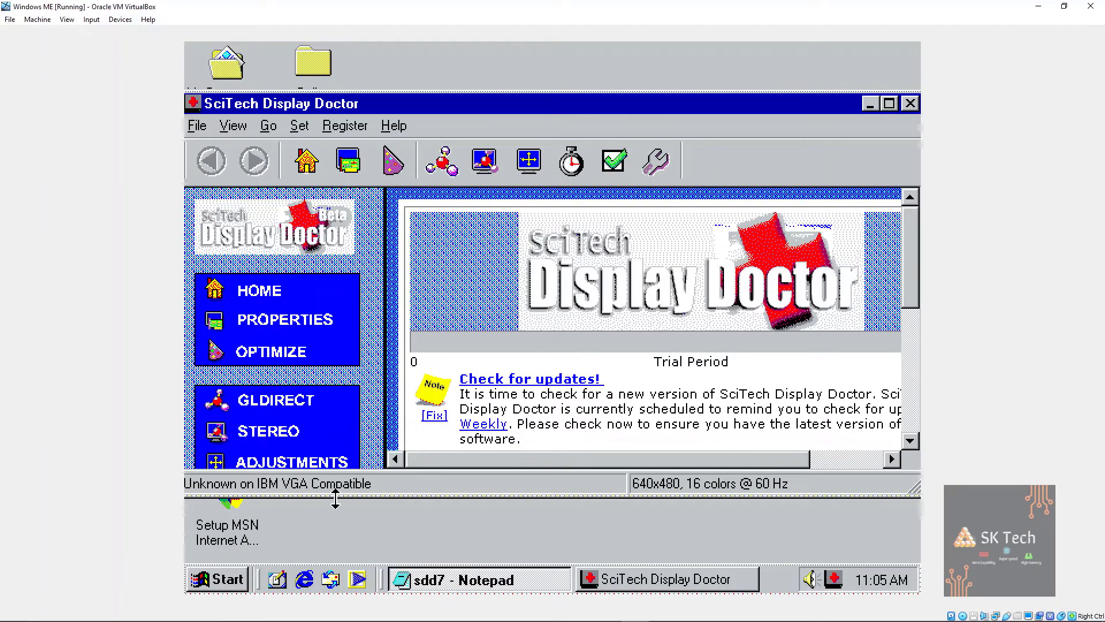
- Arrange the SciTech window beside the sdd7 notes and open its Register Now! page
{"action": "left_click_drag", "start_coordinate": [422, 107], "coordinate": [509, 108]}
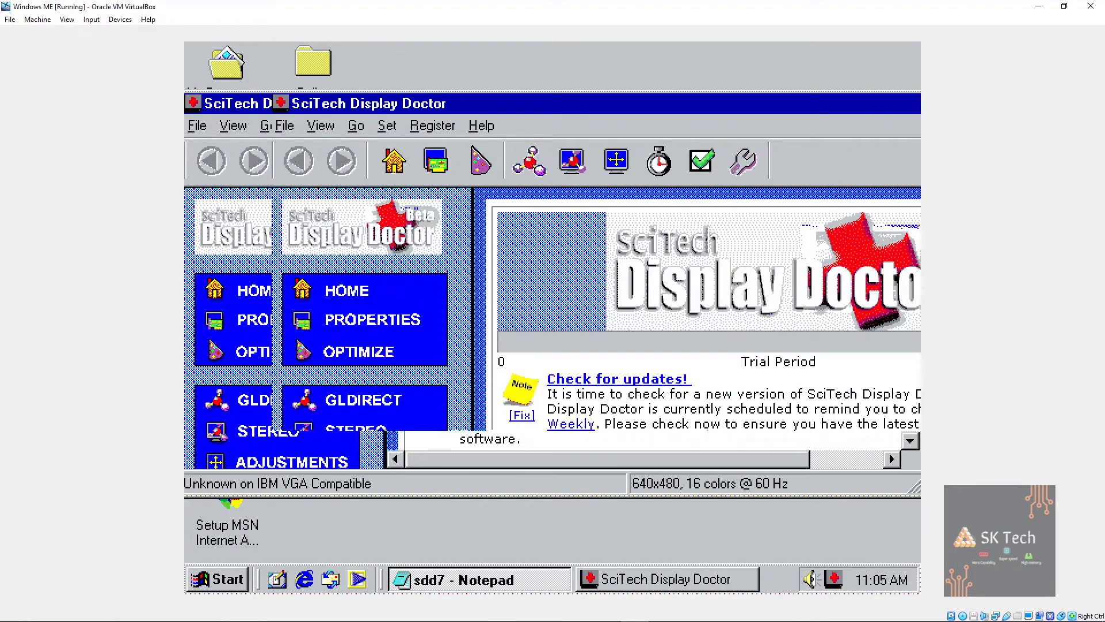
{"action": "left_click_drag", "start_coordinate": [266, 228], "coordinate": [497, 228]}
{"action": "left_click_drag", "start_coordinate": [685, 105], "coordinate": [456, 100]}
{"action": "left_click_drag", "start_coordinate": [773, 201], "coordinate": [778, 345]}
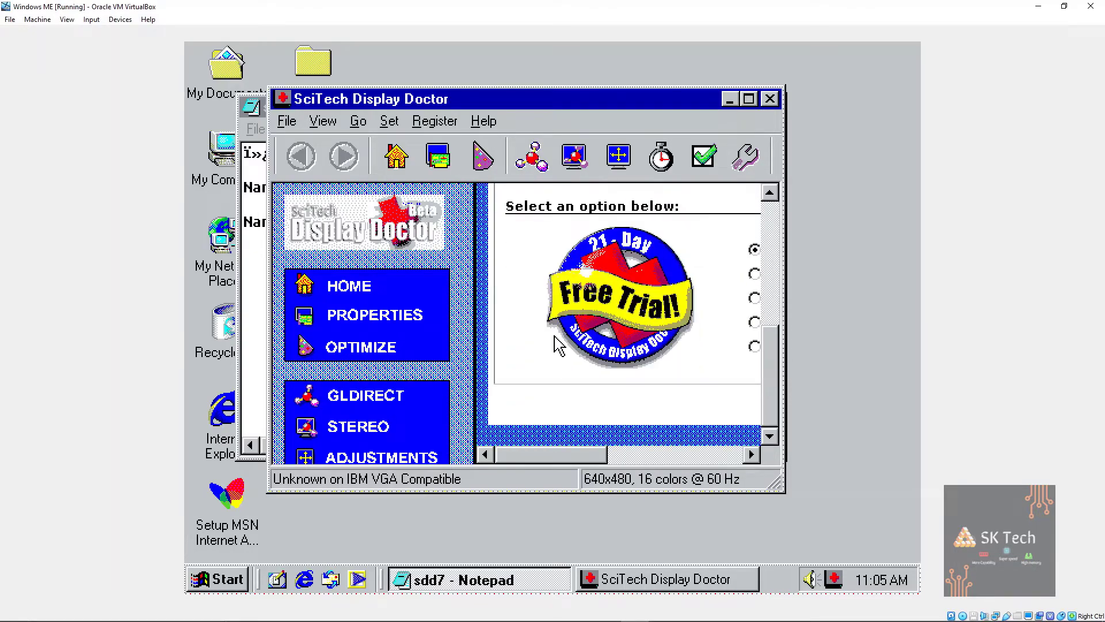
{"action": "left_click_drag", "start_coordinate": [587, 456], "coordinate": [685, 476]}
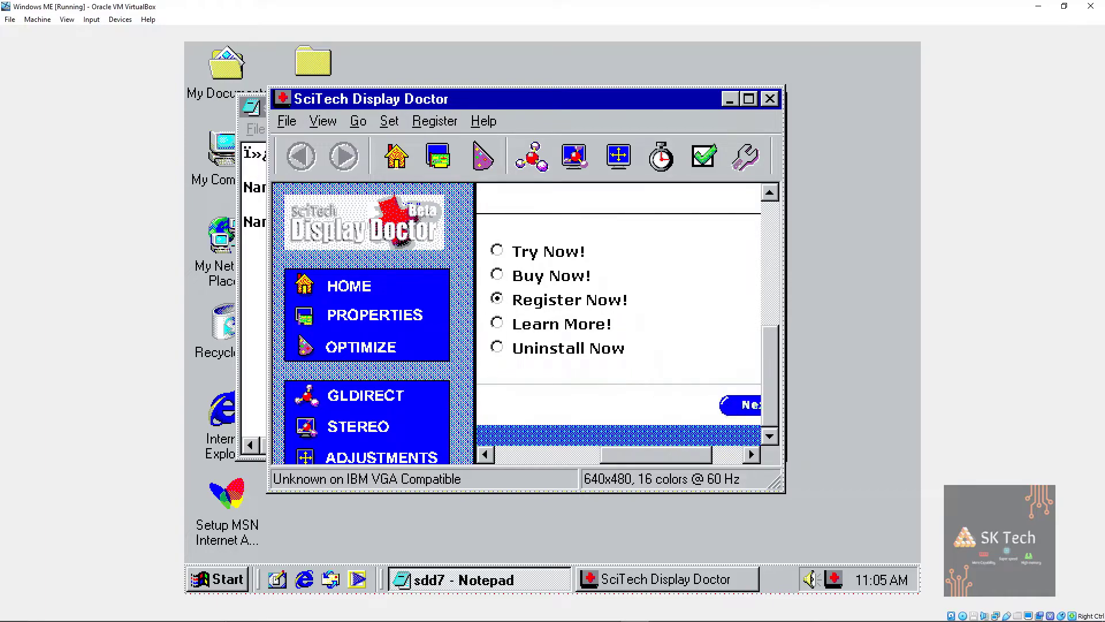
{"action": "left_click", "coordinate": [737, 406]}
{"action": "left_click_drag", "start_coordinate": [782, 389], "coordinate": [910, 397]}
- Copy the registration name from the sdd7 notes and paste it into the Name field
{"action": "left_click", "coordinate": [246, 152]}
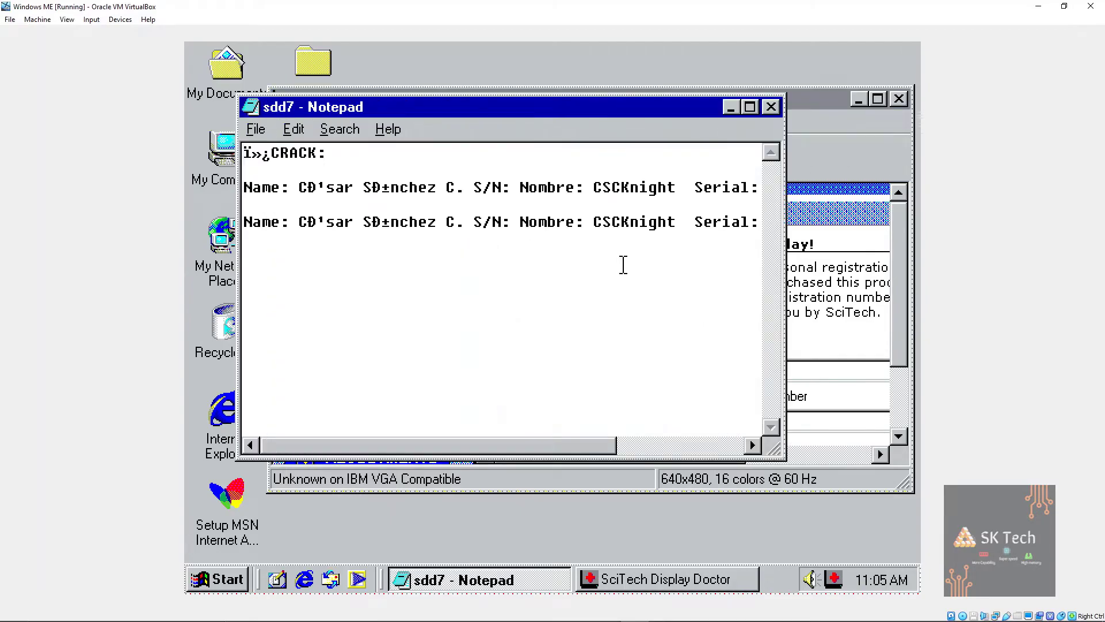
{"action": "left_click_drag", "start_coordinate": [598, 200], "coordinate": [675, 202]}
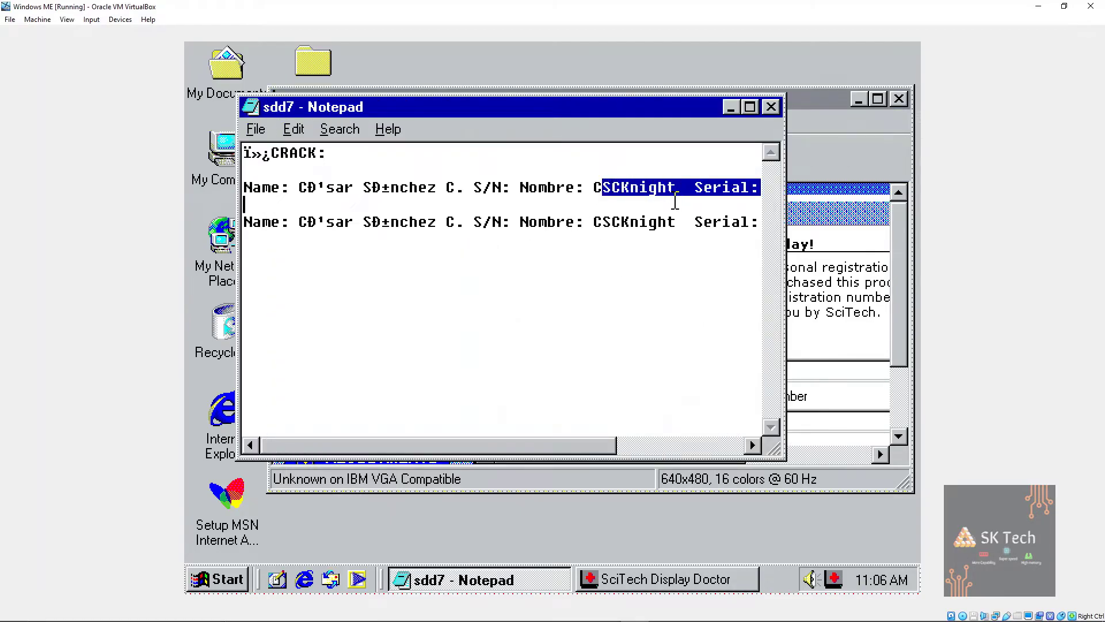
{"action": "left_click", "coordinate": [675, 185]}
{"action": "left_click_drag", "start_coordinate": [594, 188], "coordinate": [668, 195]}
{"action": "left_click", "coordinate": [674, 192]}
{"action": "double_click", "coordinate": [651, 197]}
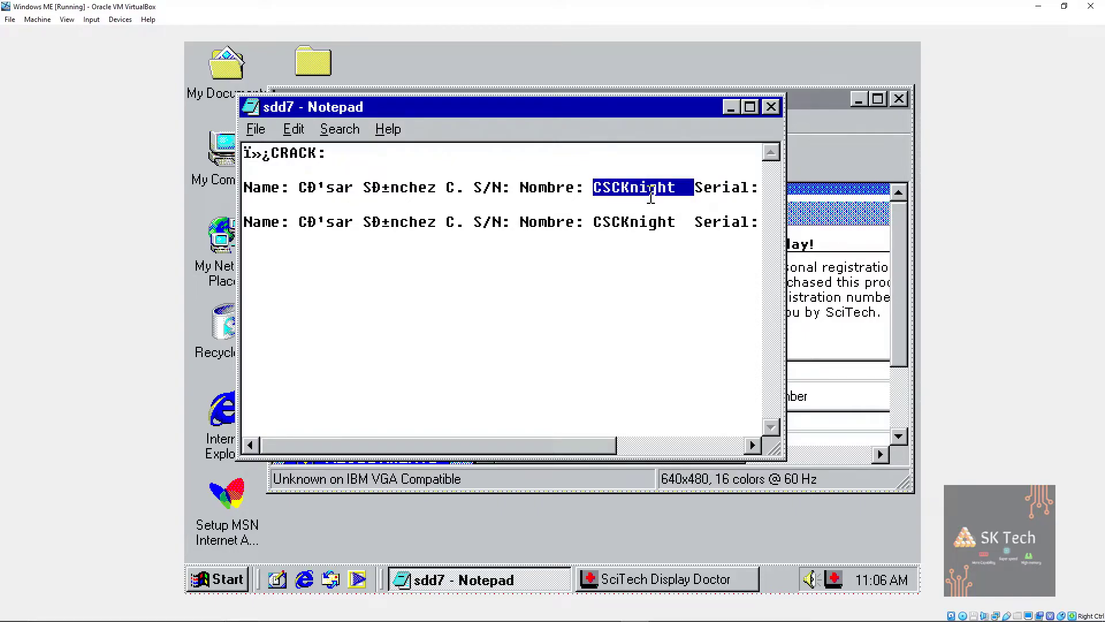
{"action": "right_click", "coordinate": [649, 196]}
{"action": "left_click", "coordinate": [667, 254]}
{"action": "left_click", "coordinate": [886, 365]}
{"action": "right_click", "coordinate": [726, 369]}
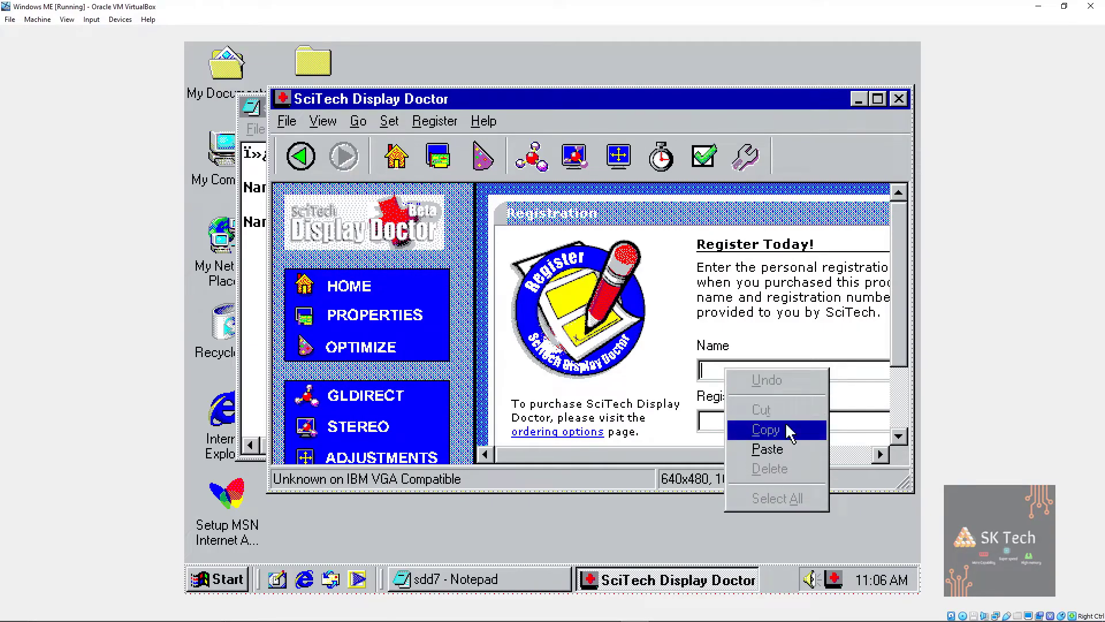
{"action": "left_click", "coordinate": [789, 449]}
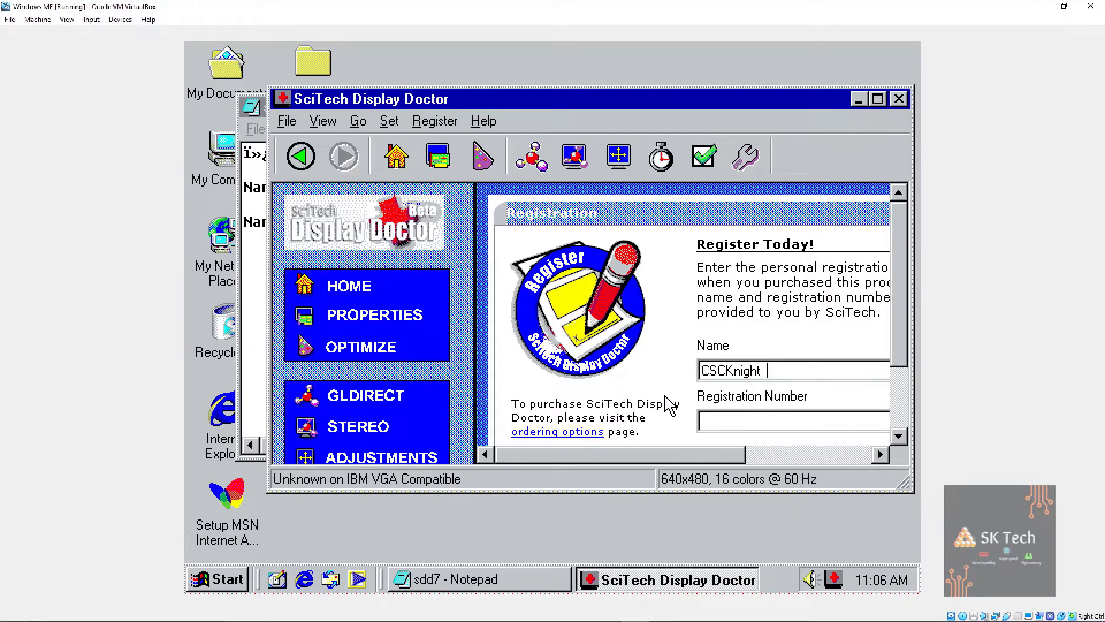
- Copy the serial number from the notes into the Registration Number field
{"action": "left_click", "coordinate": [250, 107]}
{"action": "left_click", "coordinate": [471, 458]}
{"action": "left_click_drag", "start_coordinate": [471, 451], "coordinate": [642, 456]}
{"action": "left_click_drag", "start_coordinate": [590, 189], "coordinate": [759, 193]}
{"action": "right_click", "coordinate": [719, 190]}
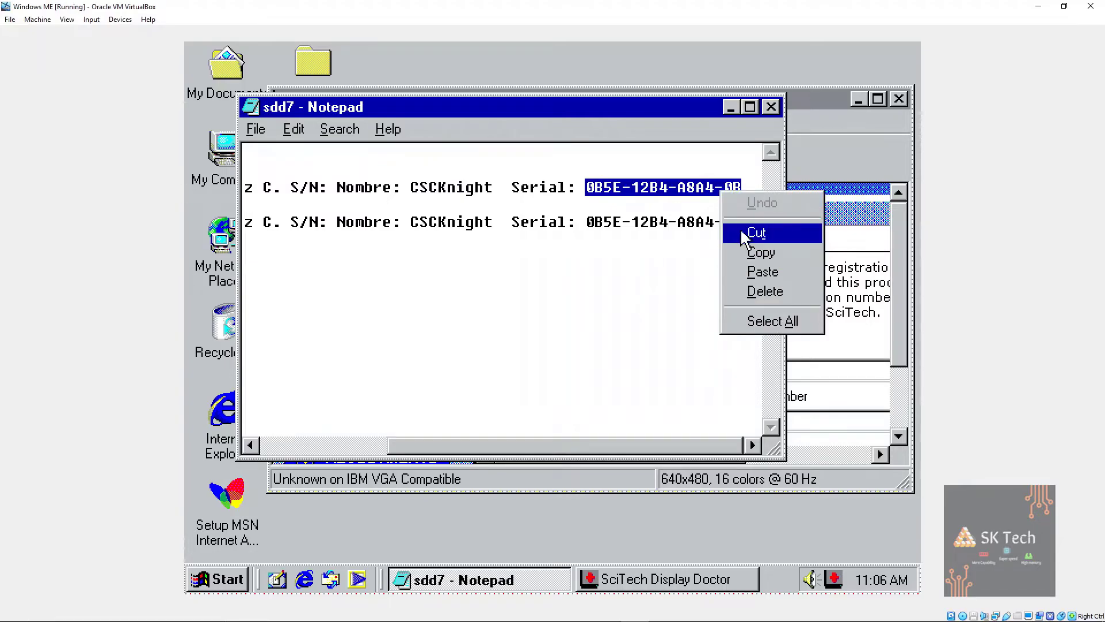
{"action": "left_click", "coordinate": [740, 251]}
{"action": "left_click", "coordinate": [815, 332]}
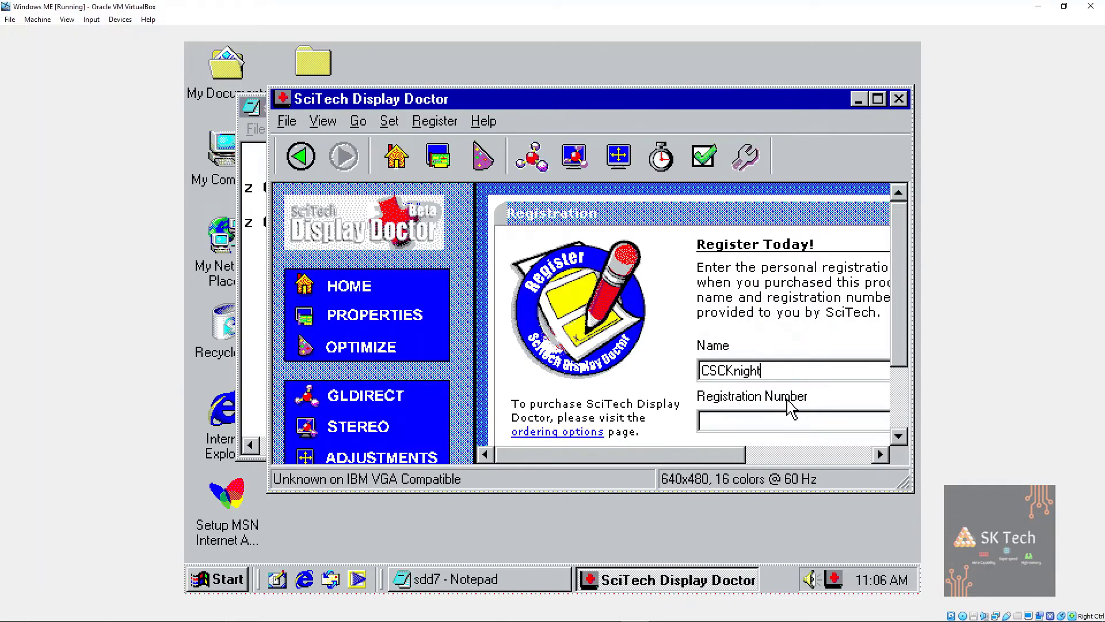
{"action": "right_click", "coordinate": [778, 420]}
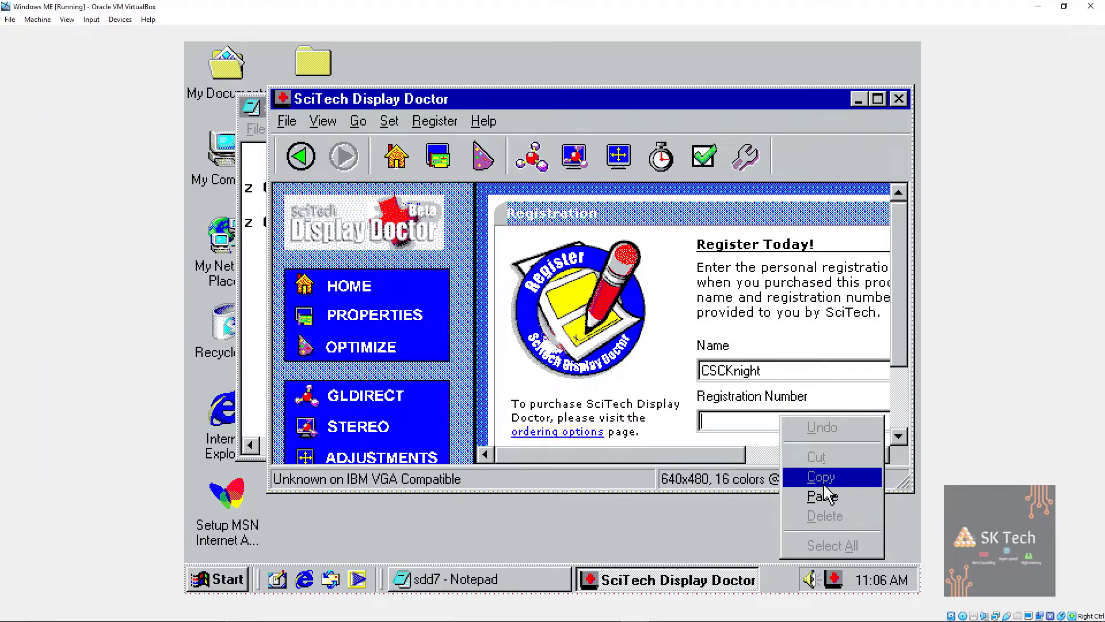
{"action": "left_click", "coordinate": [824, 492]}
- Submit the registration, then reboot Windows ME to complete it
{"action": "left_click_drag", "start_coordinate": [892, 279], "coordinate": [881, 334]}
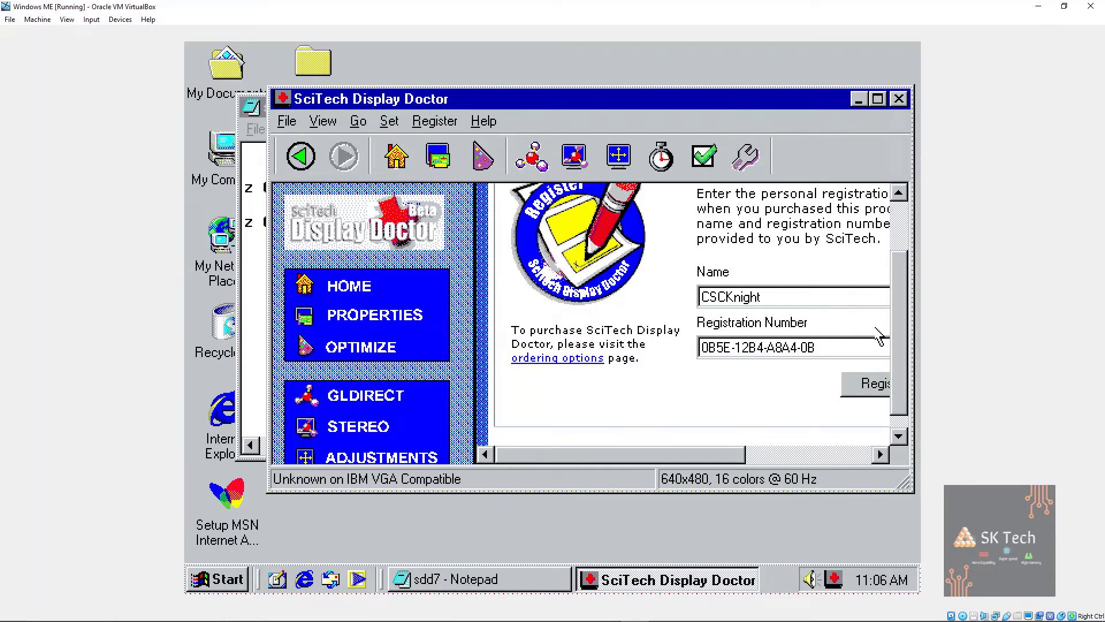
{"action": "left_click", "coordinate": [871, 377]}
{"action": "left_click_drag", "start_coordinate": [690, 451], "coordinate": [808, 467]}
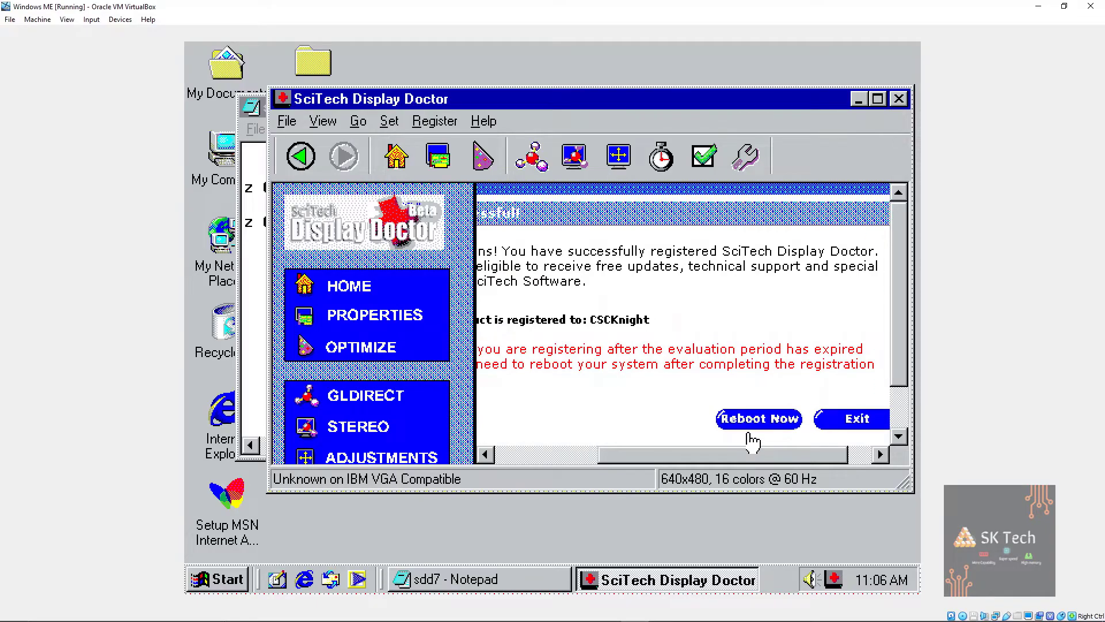
{"action": "left_click", "coordinate": [743, 419]}
{"action": "left_click", "coordinate": [489, 370]}
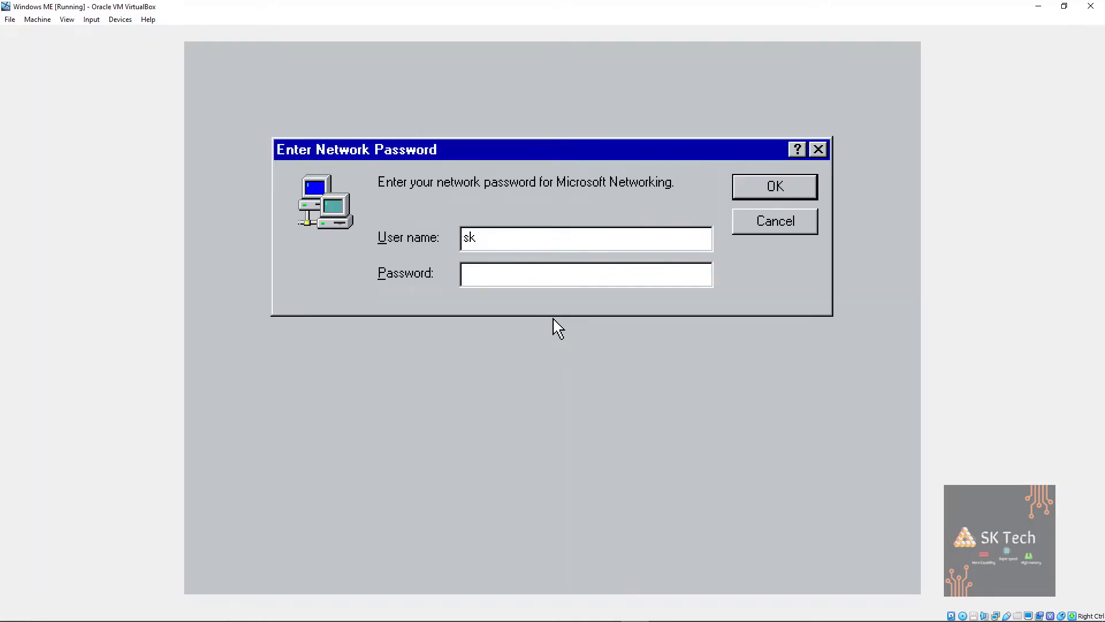
- Accept the Enter Network Password prompt to continue to the Windows ME desktop
{"action": "key", "text": "Return"}
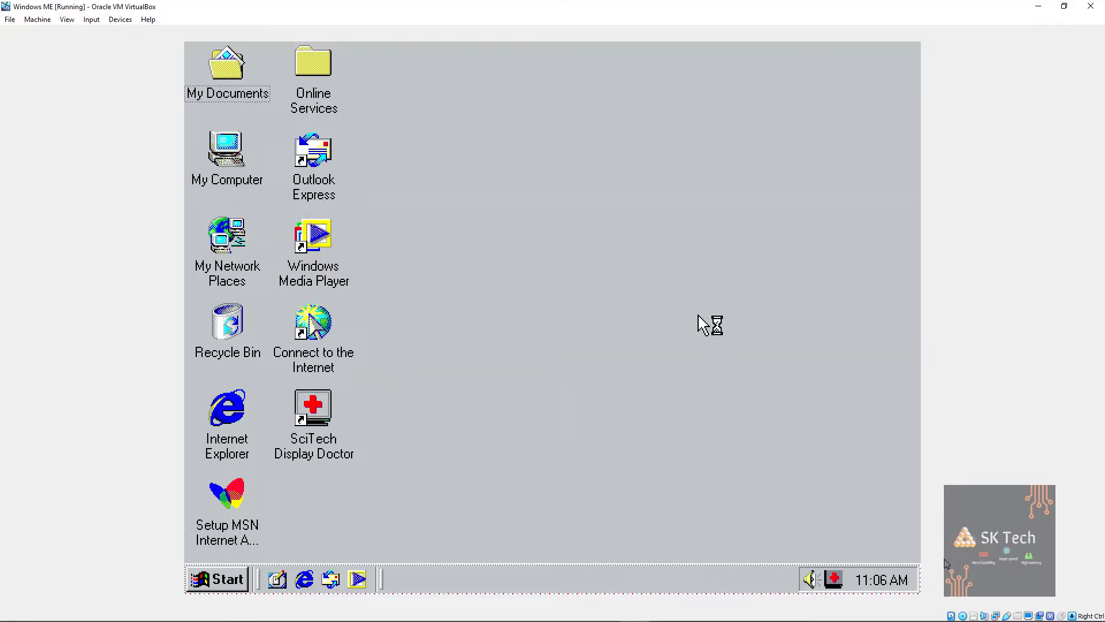
- Show Display Doctor's Graphics Adapter details, listing an IBM VGA Compatible card with 0.3 MB
{"action": "left_click", "coordinate": [1028, 615]}
{"action": "left_click", "coordinate": [951, 573]}
{"action": "left_click_drag", "start_coordinate": [650, 126], "coordinate": [612, 80]}
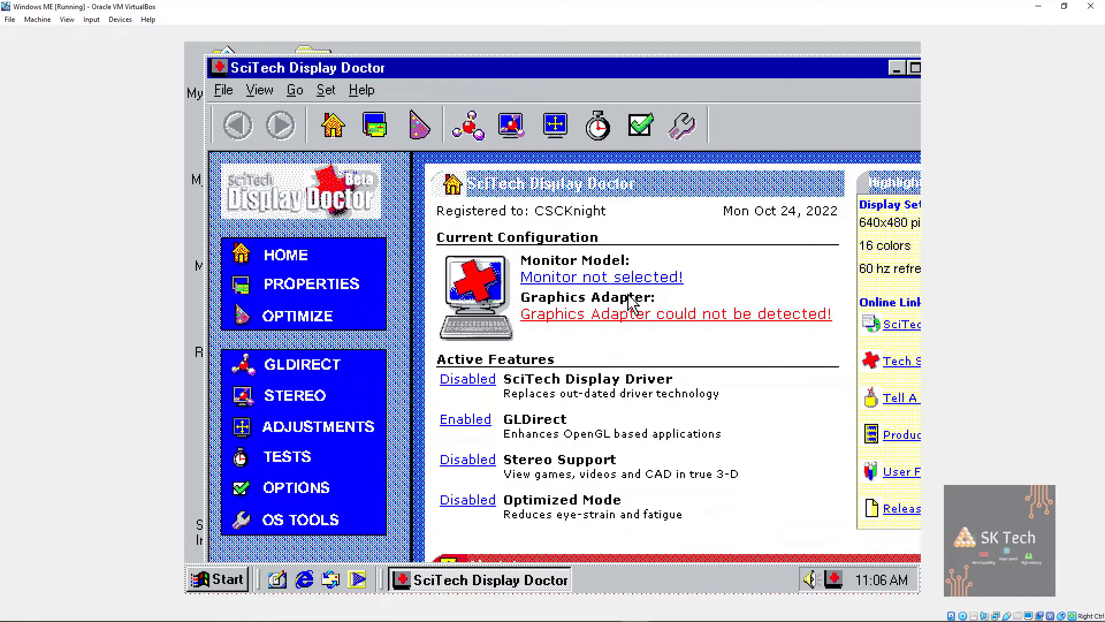
{"action": "left_click", "coordinate": [633, 314]}
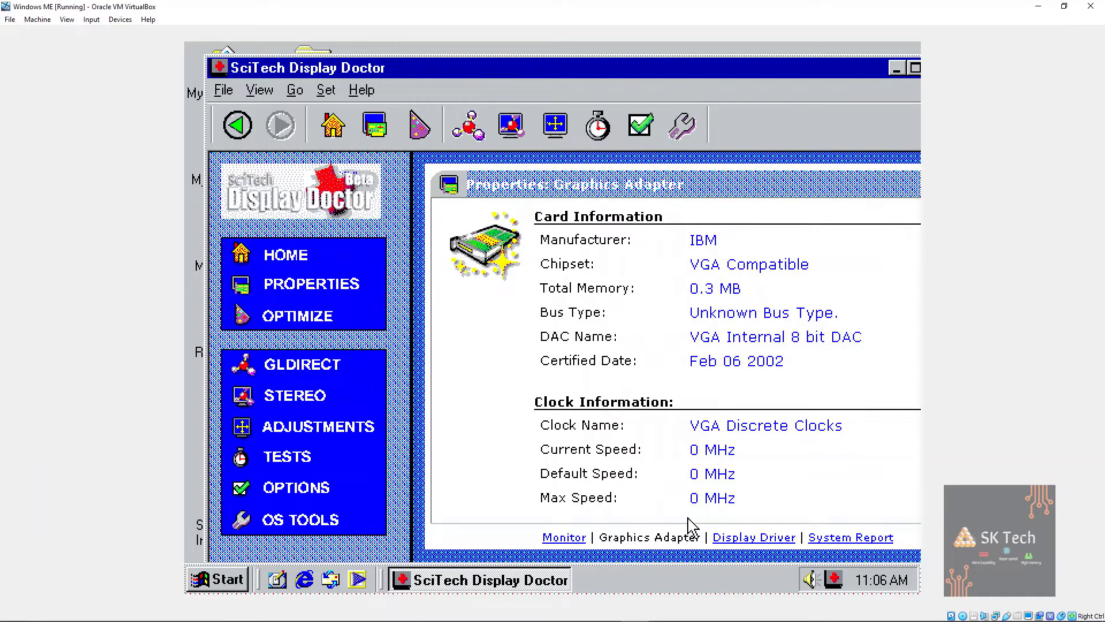
{"action": "left_click_drag", "start_coordinate": [656, 66], "coordinate": [622, 55]}
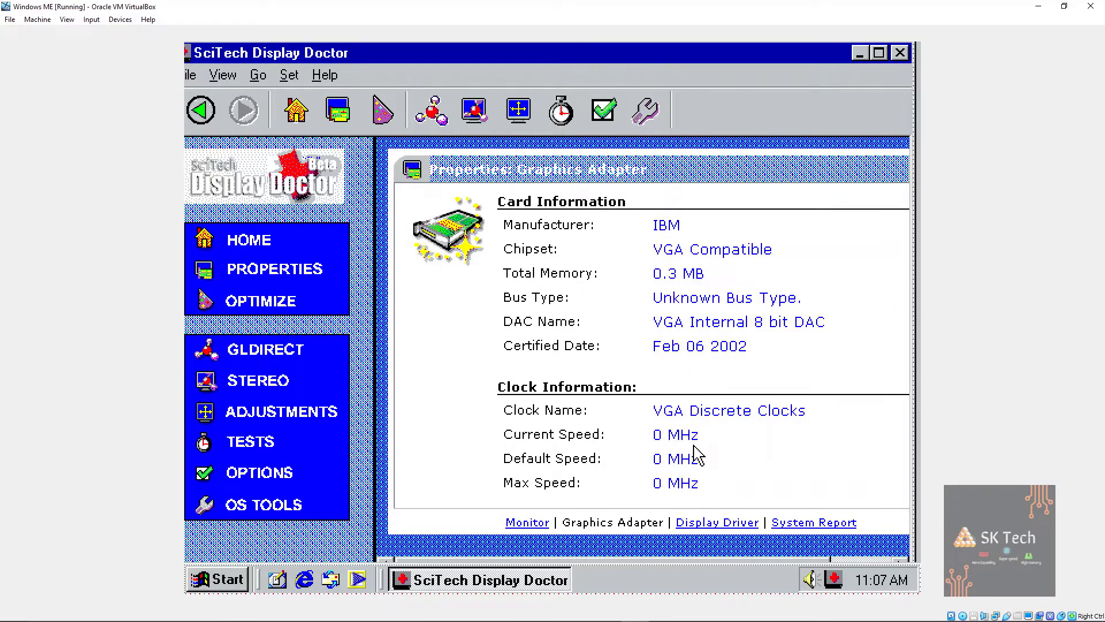
- Replace the Standard PCI Graphics Adapter driver with SciTech Nucleus Driver, apply, and accept the restart
{"action": "left_click", "coordinate": [735, 524]}
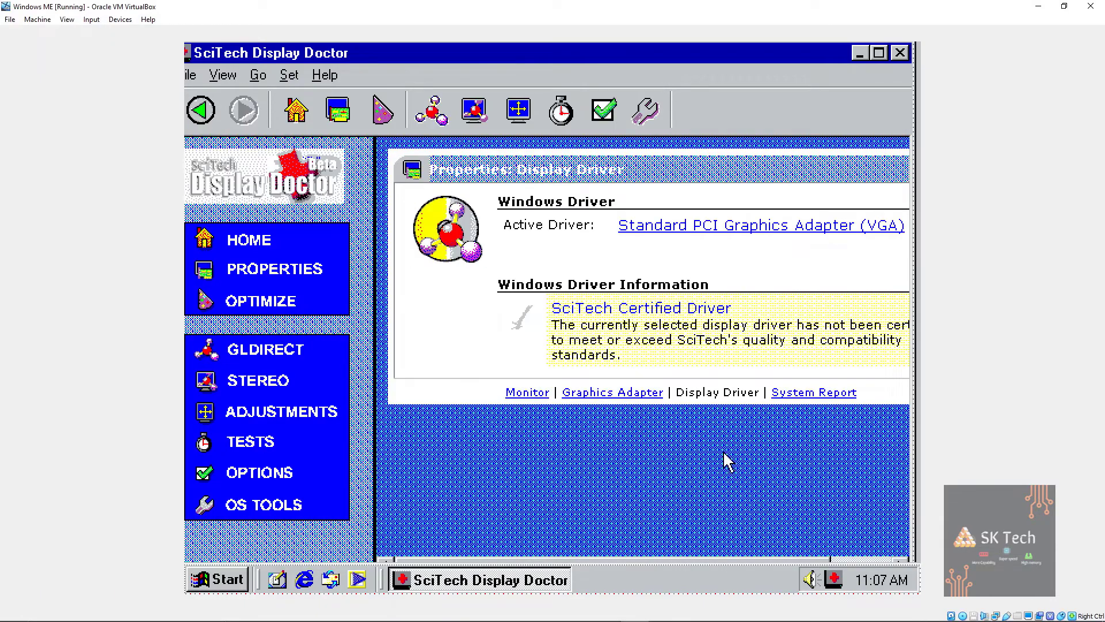
{"action": "left_click", "coordinate": [672, 230]}
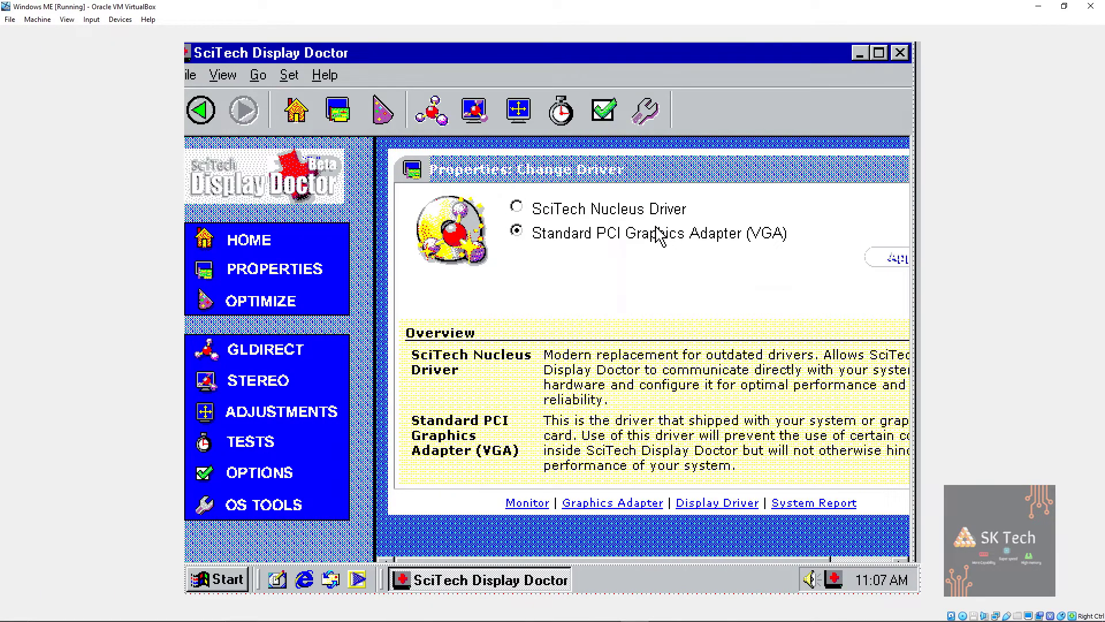
{"action": "left_click", "coordinate": [516, 207]}
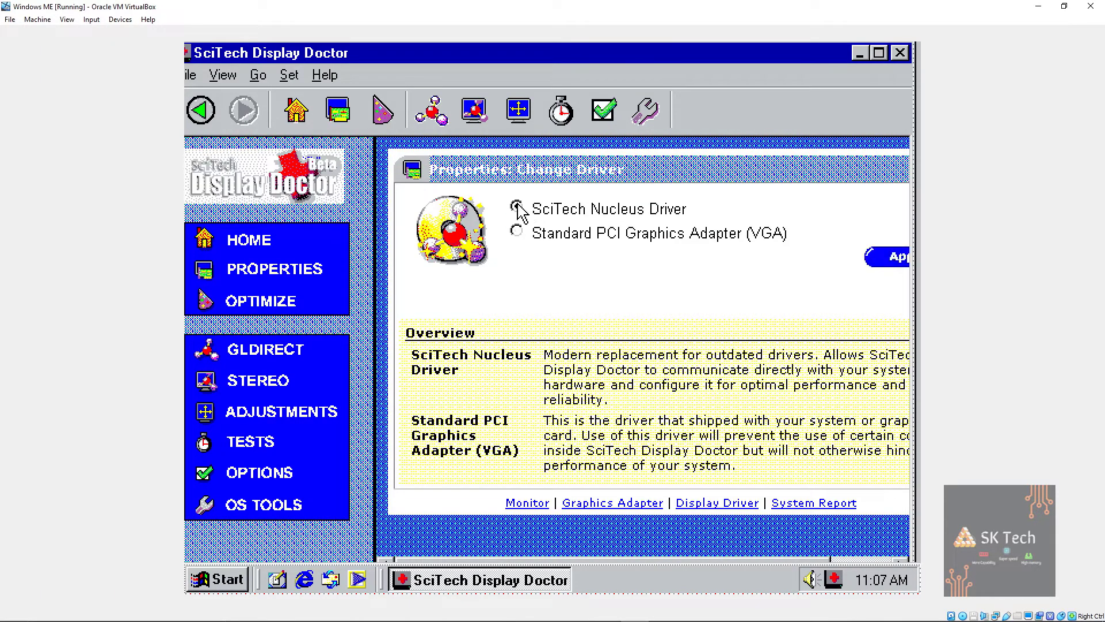
{"action": "left_click", "coordinate": [886, 258]}
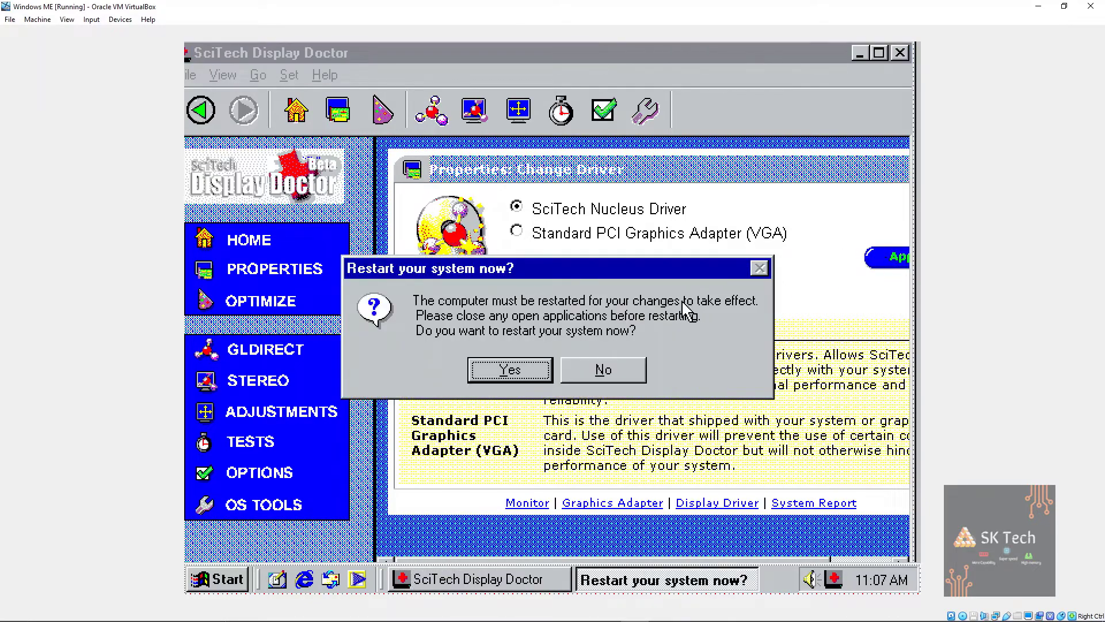
{"action": "left_click", "coordinate": [534, 371]}
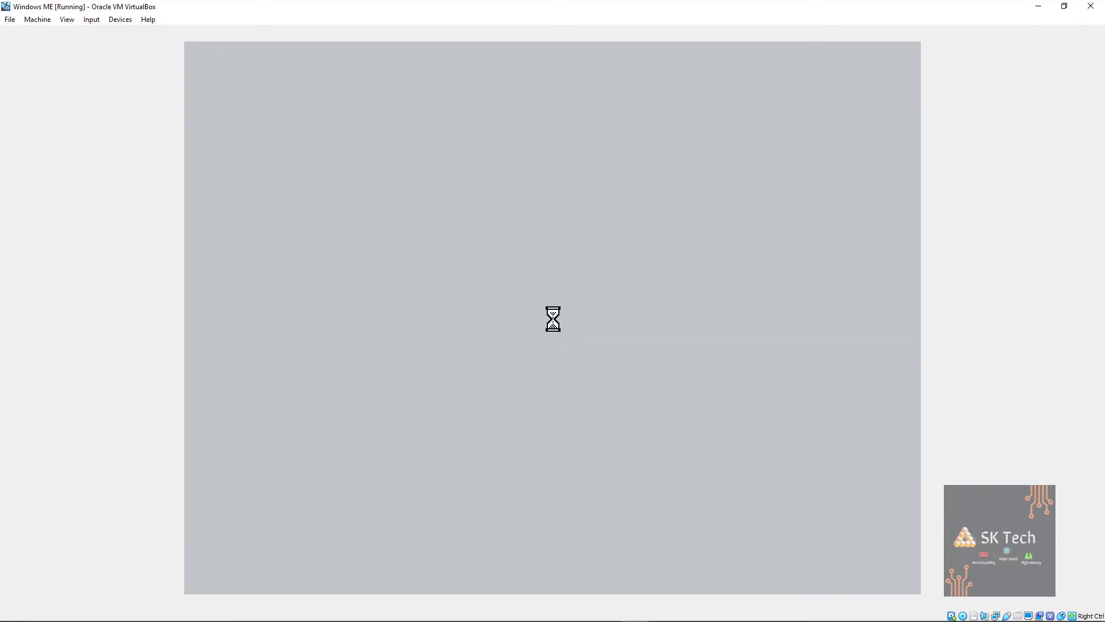
- Open the desktop's Display Properties on the Settings tab
{"action": "right_click", "coordinate": [543, 290]}
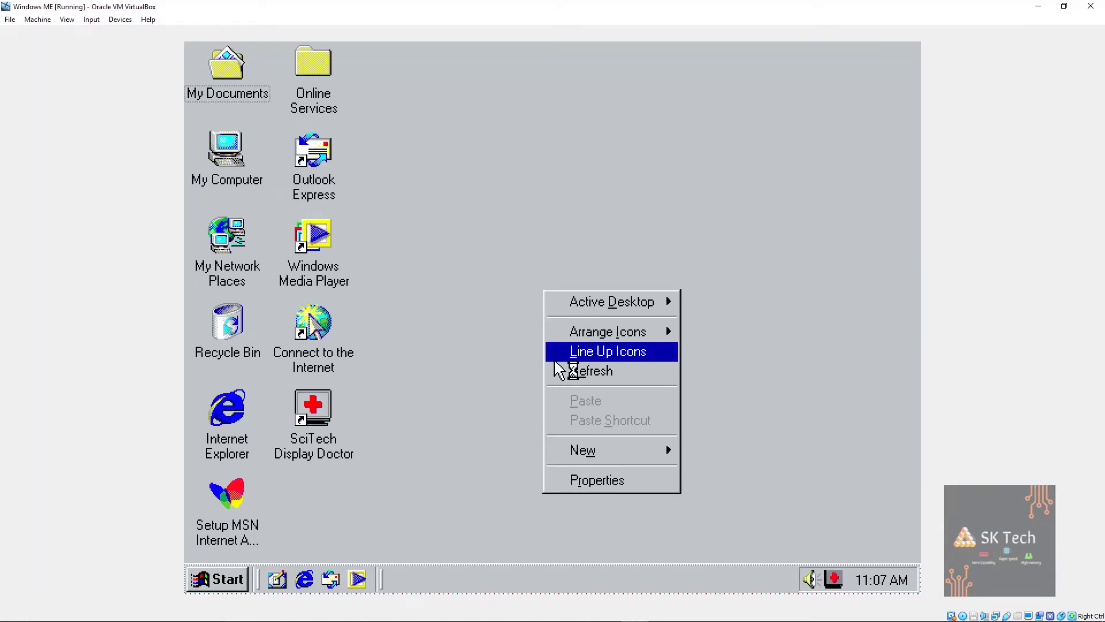
{"action": "left_click", "coordinate": [603, 487]}
{"action": "left_click", "coordinate": [623, 92]}
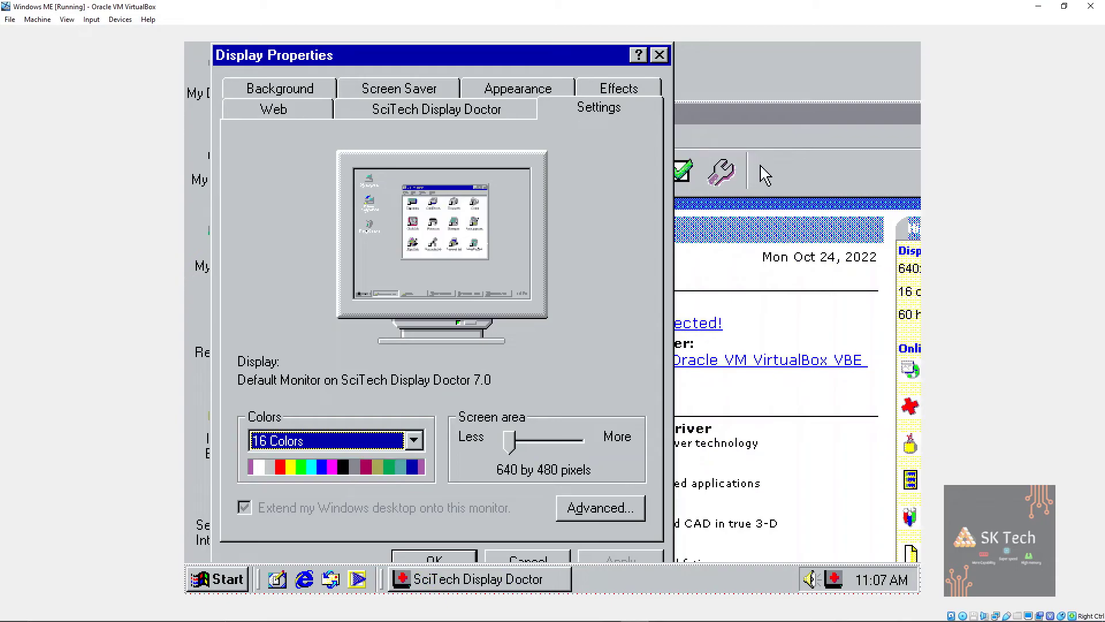
- Close the SciTech Display Doctor window that appeared over Display Properties
{"action": "left_click", "coordinate": [743, 109]}
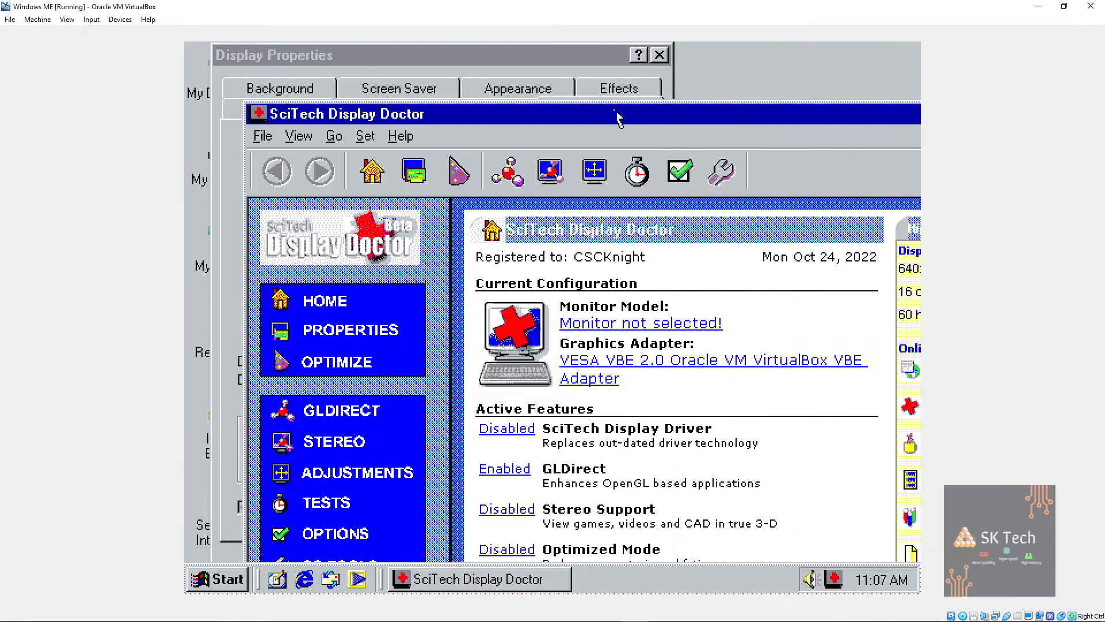
{"action": "left_click_drag", "start_coordinate": [621, 109], "coordinate": [559, 47]}
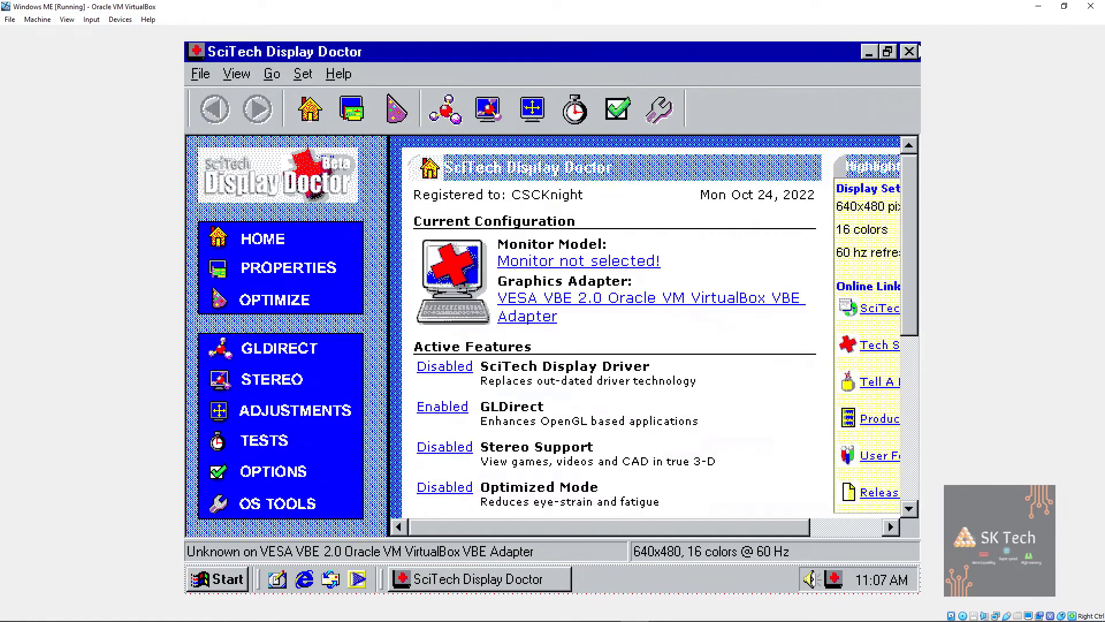
{"action": "left_click", "coordinate": [905, 50]}
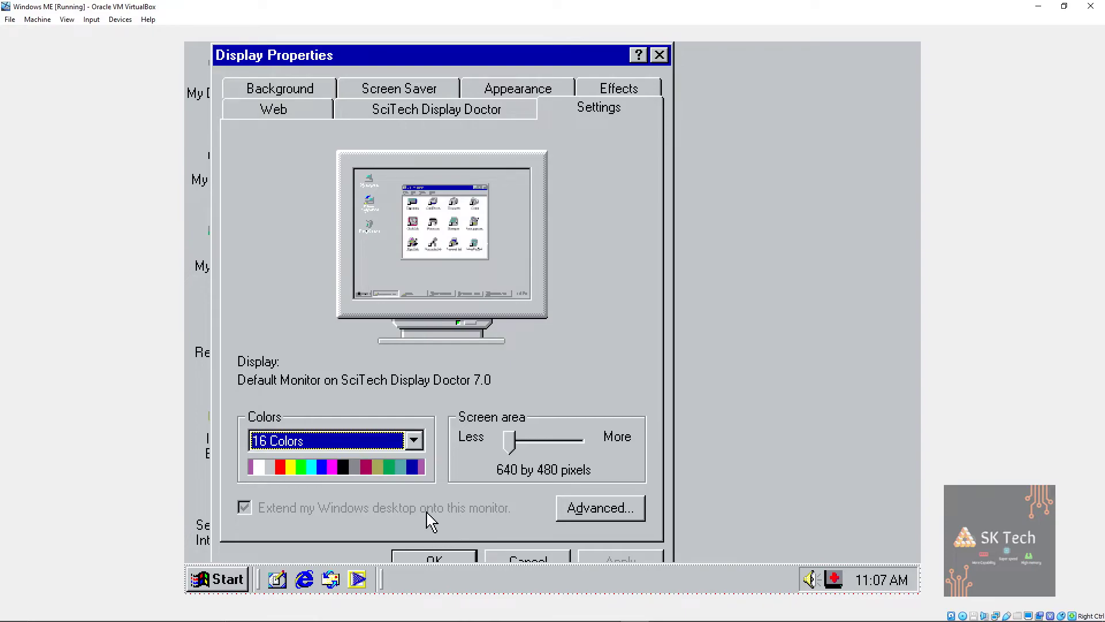
{"action": "left_click", "coordinate": [414, 442]}
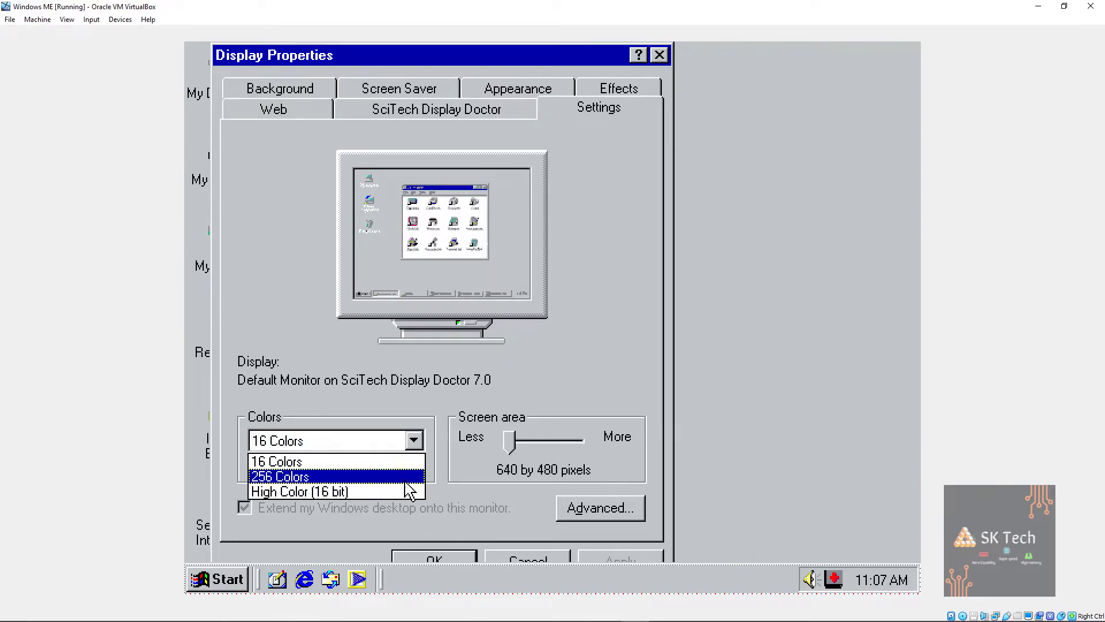
- Choose High Color (16 bit) at 1024 by 768, apply, and confirm the restart
{"action": "left_click", "coordinate": [409, 491]}
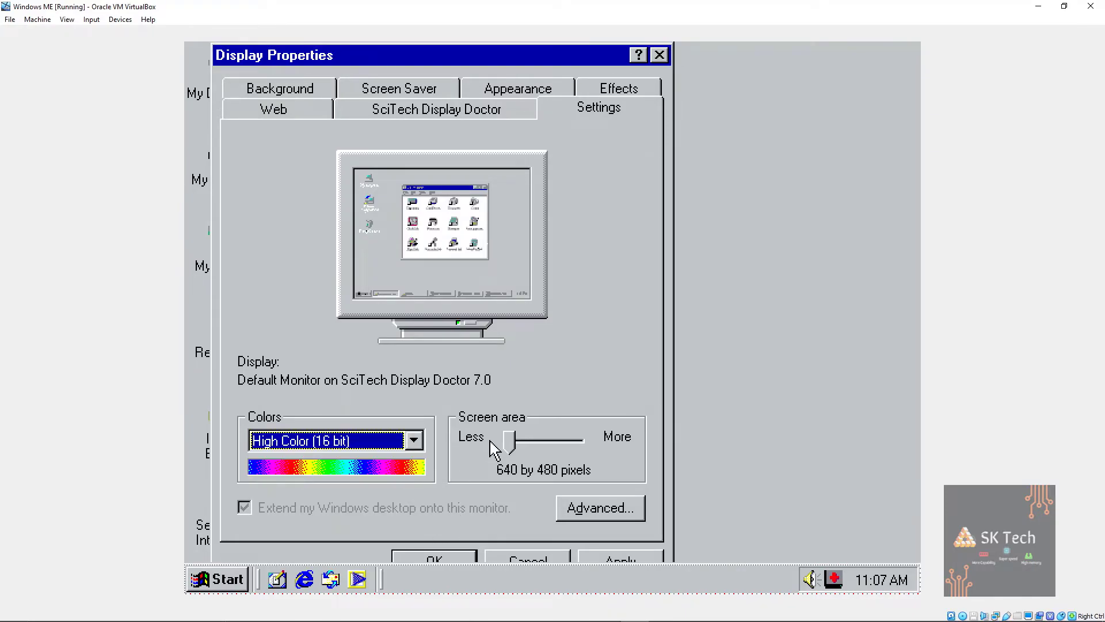
{"action": "left_click_drag", "start_coordinate": [509, 446], "coordinate": [581, 446]}
{"action": "left_click", "coordinate": [598, 562]}
{"action": "left_click", "coordinate": [509, 378]}
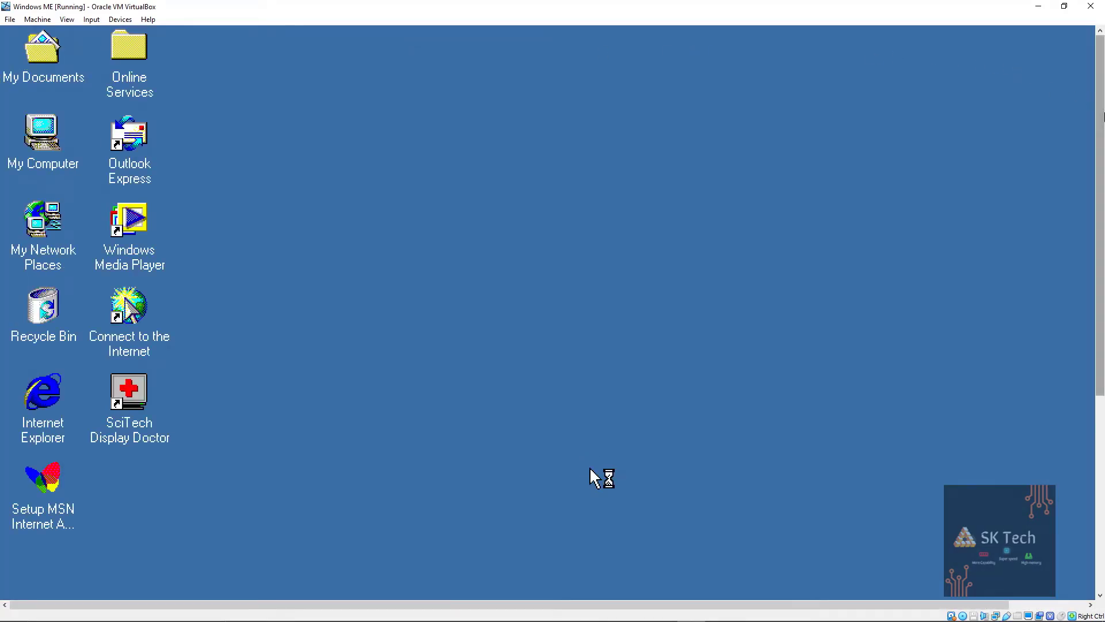
- Scale Virtual Screen 1 to 100% and close the SciTech Display Doctor window
{"action": "left_click_drag", "start_coordinate": [1099, 132], "coordinate": [1099, 328]}
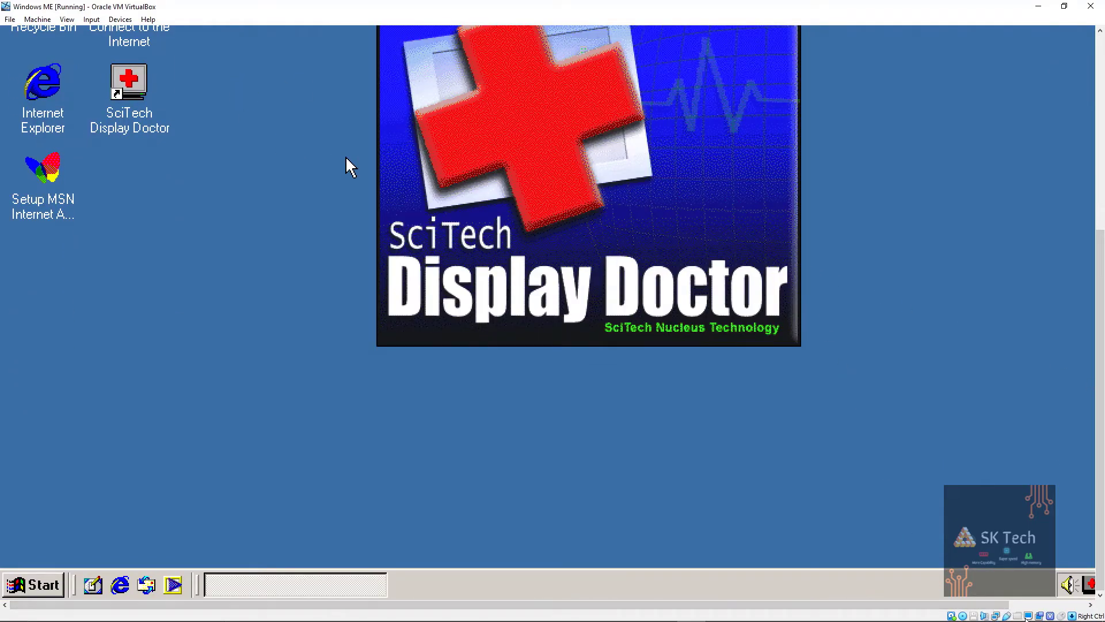
{"action": "left_click", "coordinate": [1028, 615]}
{"action": "mouse_move", "coordinate": [1004, 610]}
{"action": "left_click", "coordinate": [930, 563]}
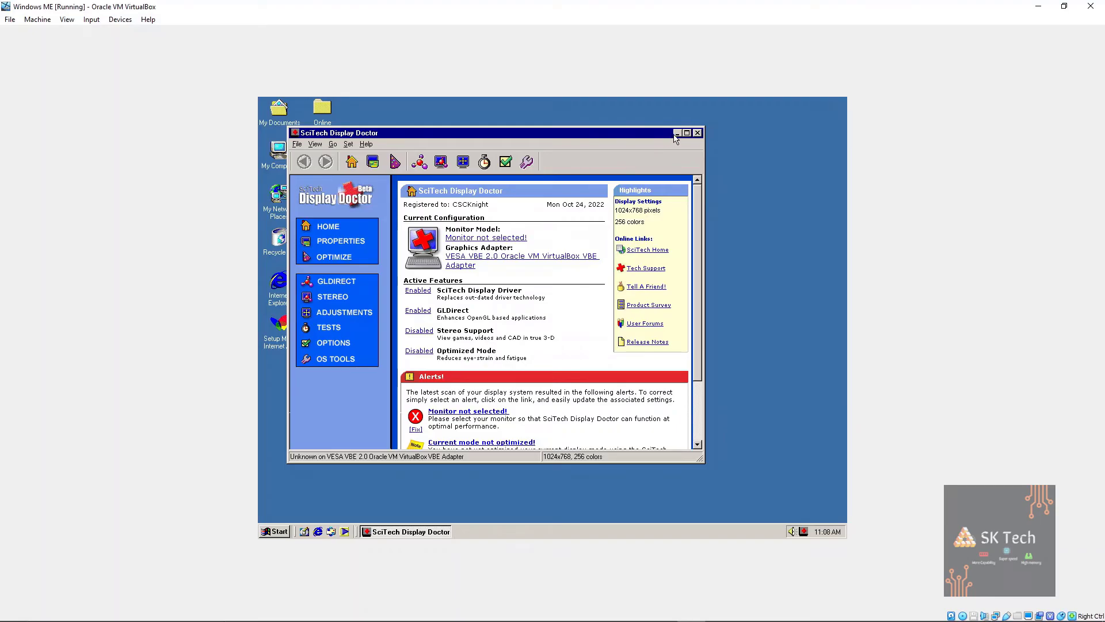
{"action": "left_click", "coordinate": [686, 133]}
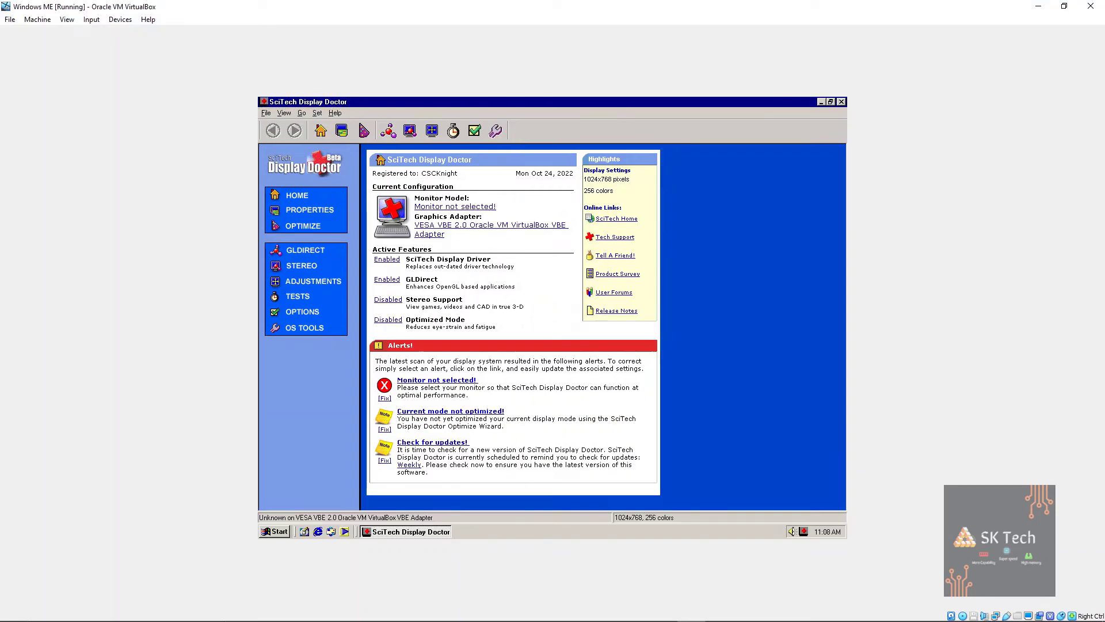
{"action": "left_click", "coordinate": [841, 102]}
- Pick True Color (32 bit) and 1280 by 1024 in Display Properties, apply, and accept the restart
{"action": "right_click", "coordinate": [445, 172]}
{"action": "left_click", "coordinate": [463, 265]}
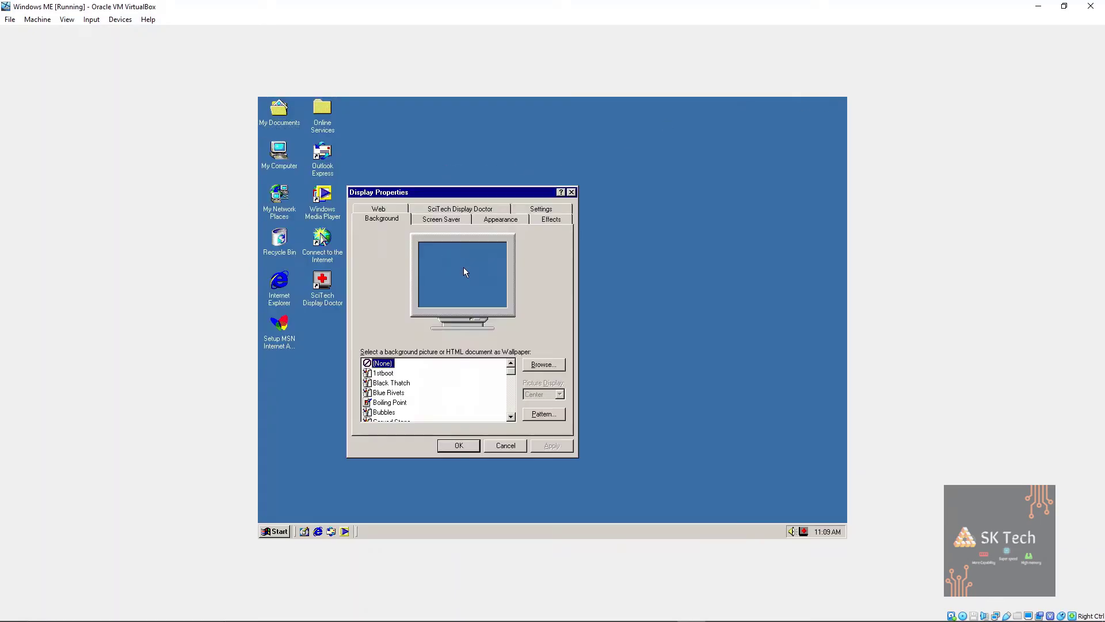
{"action": "left_click", "coordinate": [541, 209]}
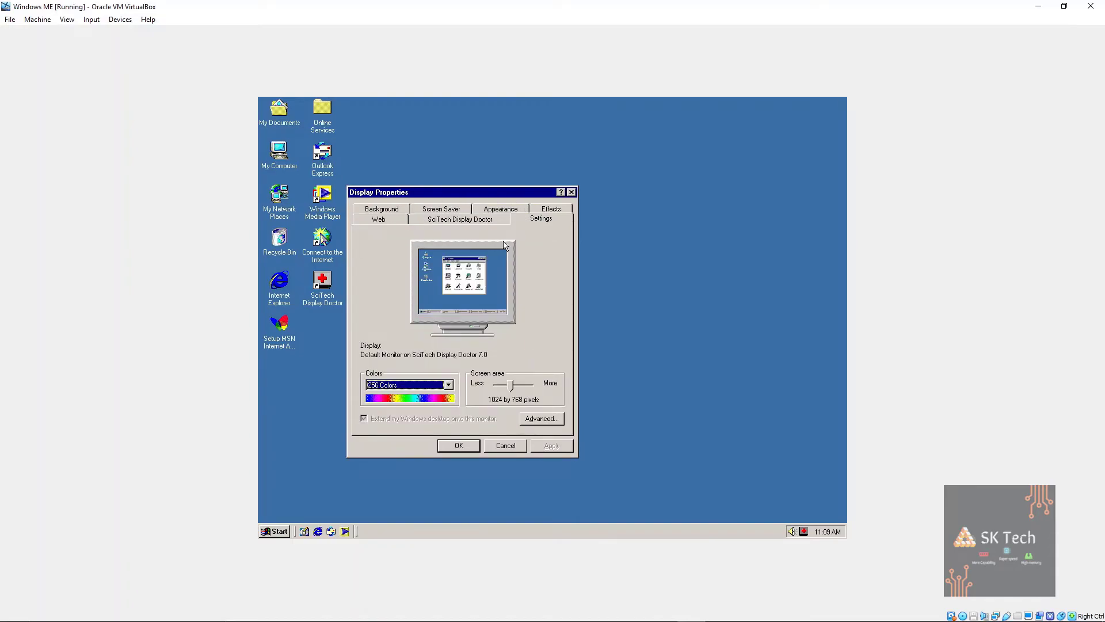
{"action": "left_click", "coordinate": [449, 385]}
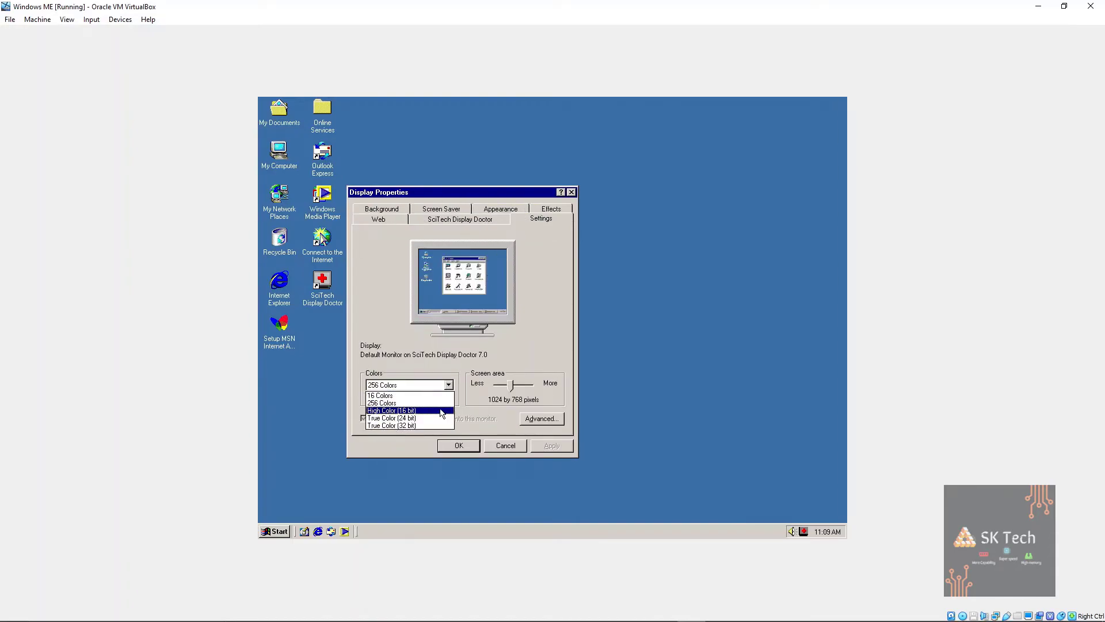
{"action": "left_click", "coordinate": [442, 426]}
{"action": "left_click_drag", "start_coordinate": [508, 387], "coordinate": [524, 390]}
{"action": "left_click", "coordinate": [545, 447]}
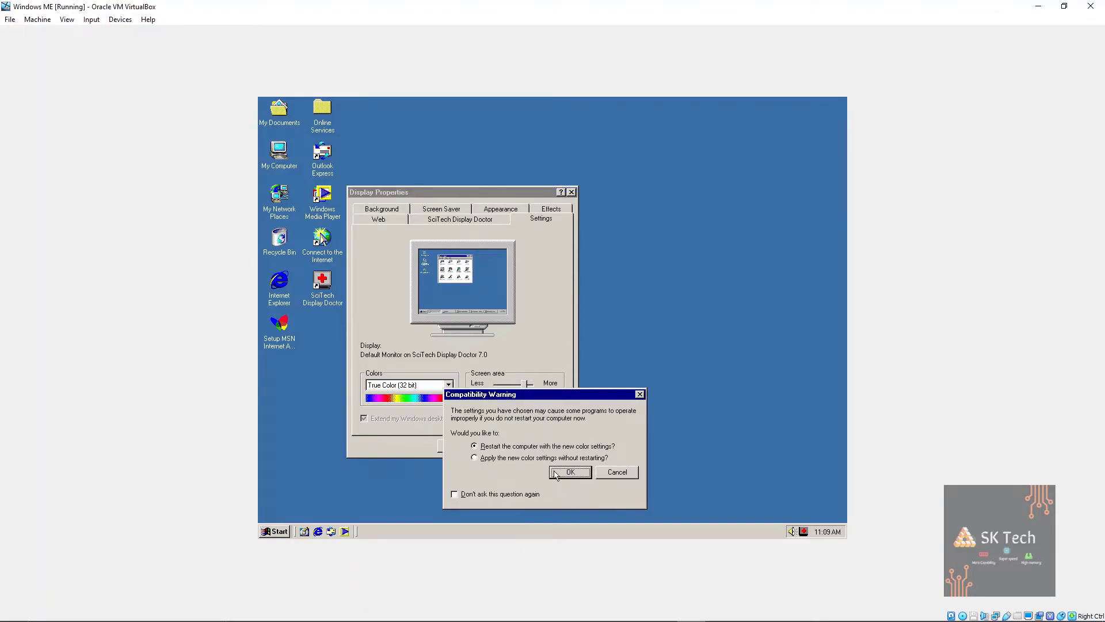
{"action": "left_click", "coordinate": [547, 458]}
{"action": "left_click", "coordinate": [559, 474]}
{"action": "left_click", "coordinate": [530, 345]}
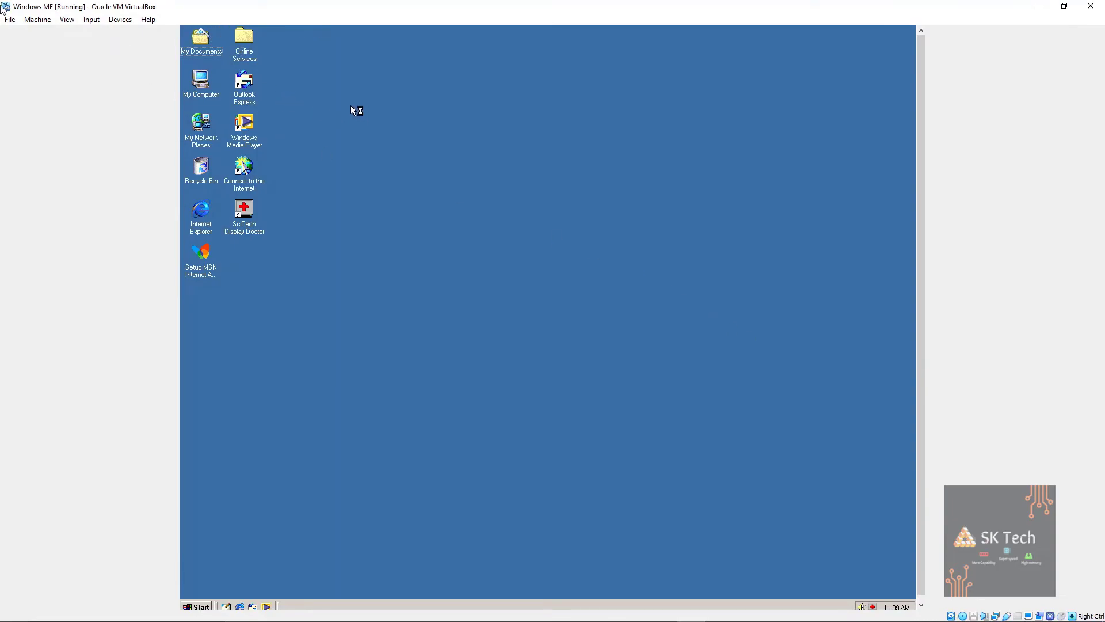
- Switch the VM to full-screen mode and close SciTech Display Doctor
{"action": "left_click", "coordinate": [66, 19]}
{"action": "left_click", "coordinate": [76, 33]}
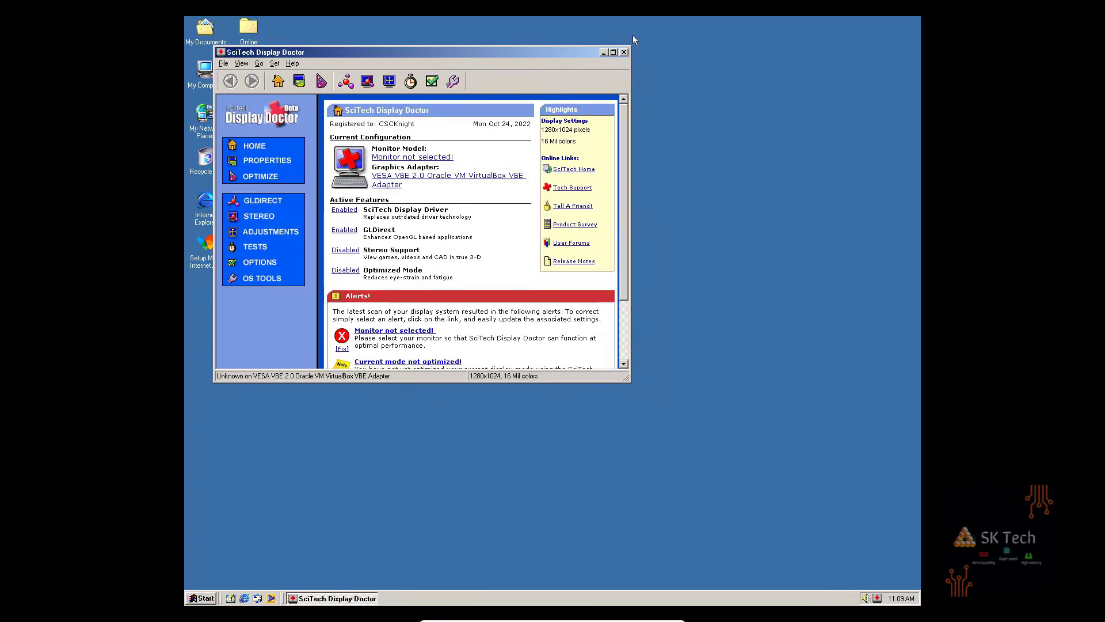
{"action": "left_click", "coordinate": [623, 52]}
- Open Display Properties' Settings tab to confirm True Color (32 bit) at 1280 by 1024
{"action": "right_click", "coordinate": [484, 74]}
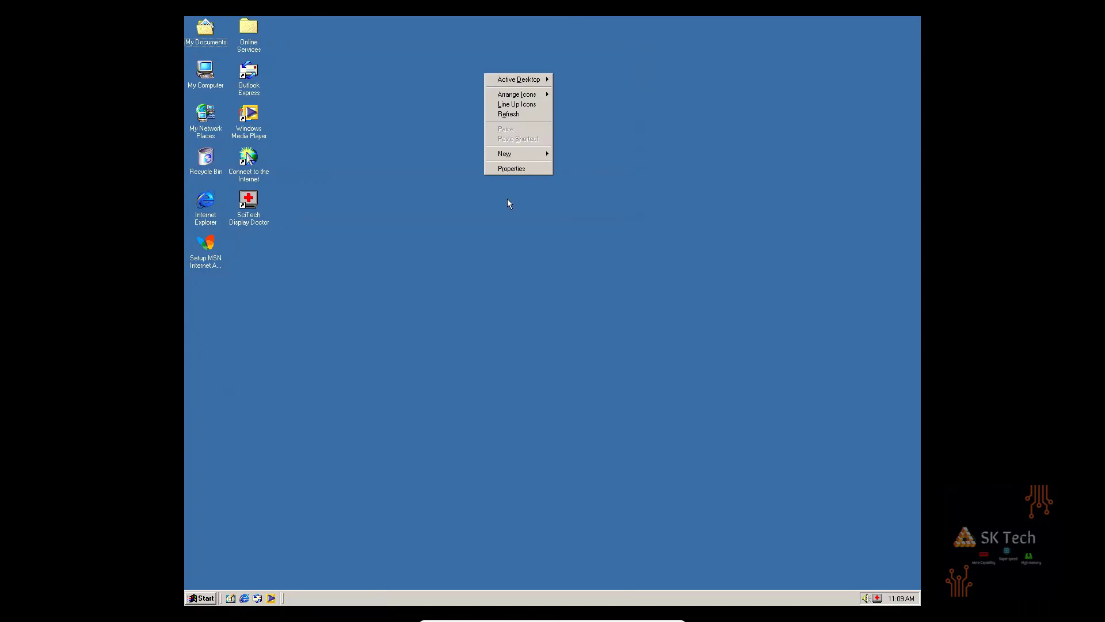
{"action": "left_click", "coordinate": [503, 171]}
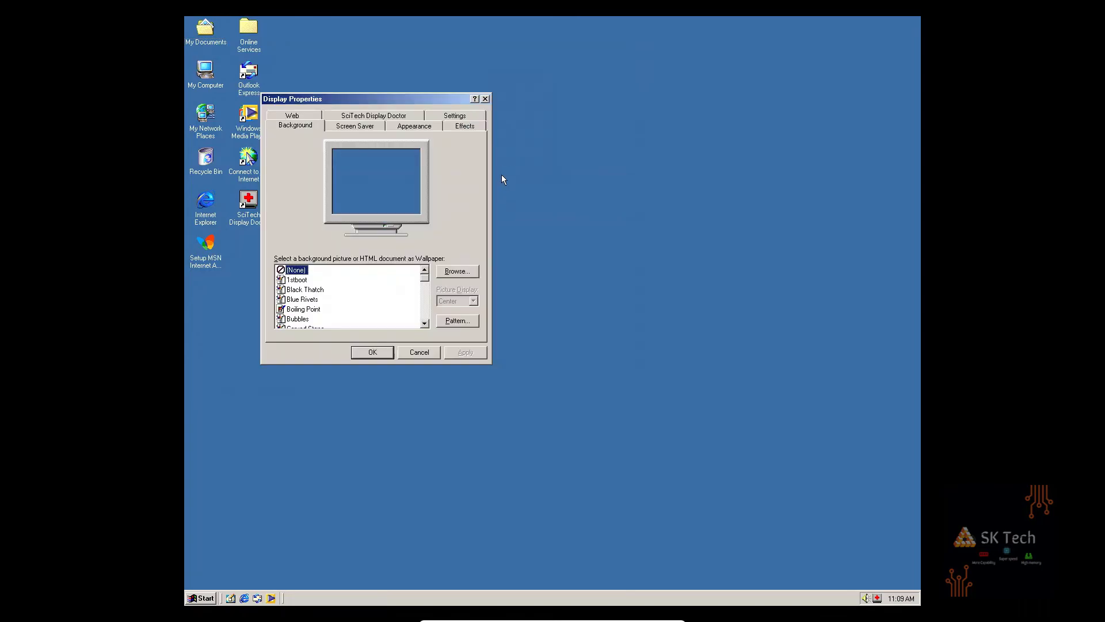
{"action": "left_click", "coordinate": [456, 116]}
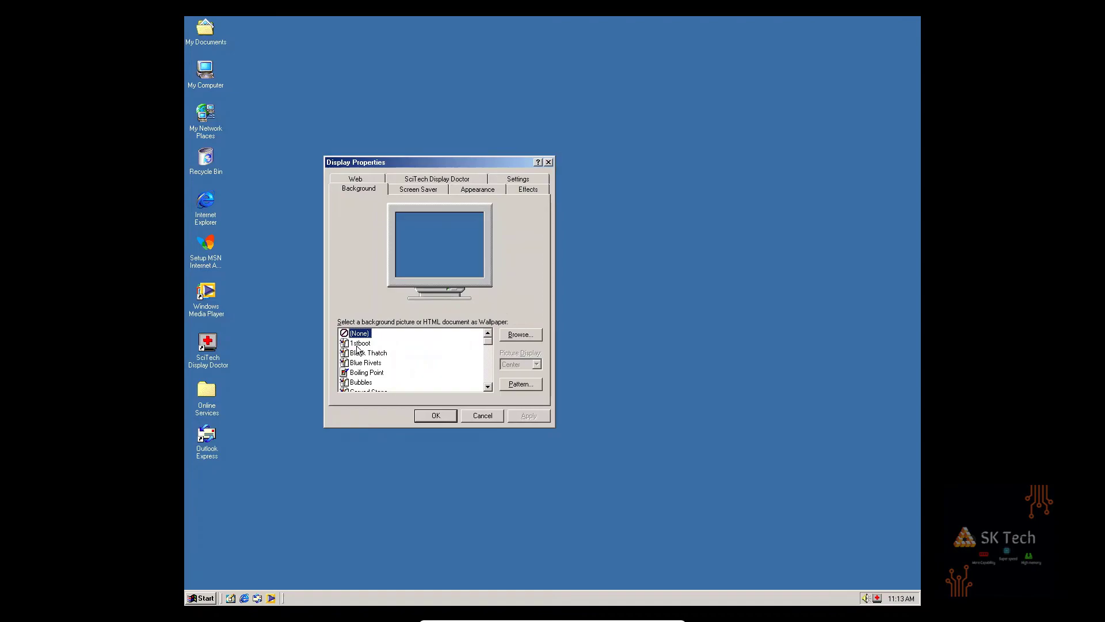
- Preview the 1stboot, Black Thatch and Boiling Point wallpapers, trying Center and Tile placement
{"action": "left_click", "coordinate": [358, 344]}
{"action": "left_click", "coordinate": [363, 353]}
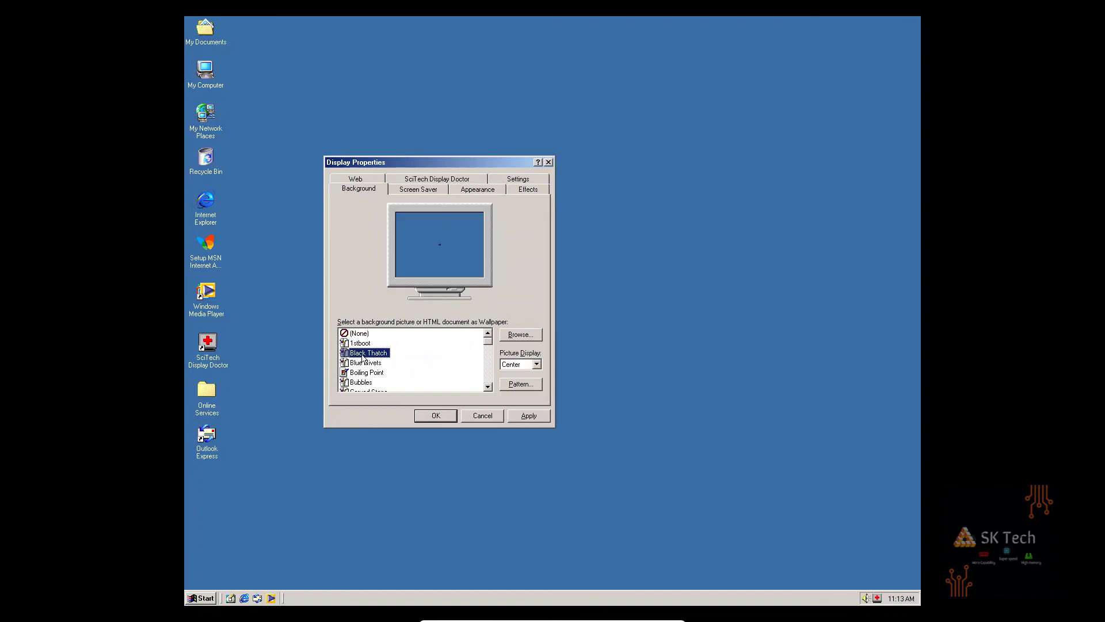
{"action": "left_click", "coordinate": [367, 372]}
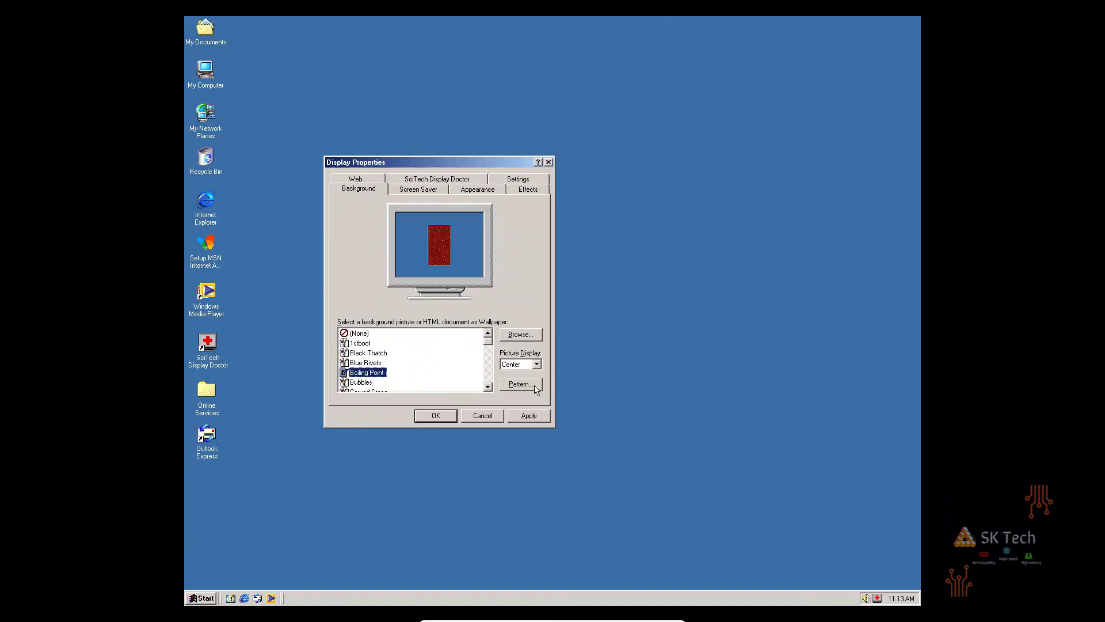
{"action": "left_click", "coordinate": [529, 369]}
{"action": "left_click", "coordinate": [529, 374]}
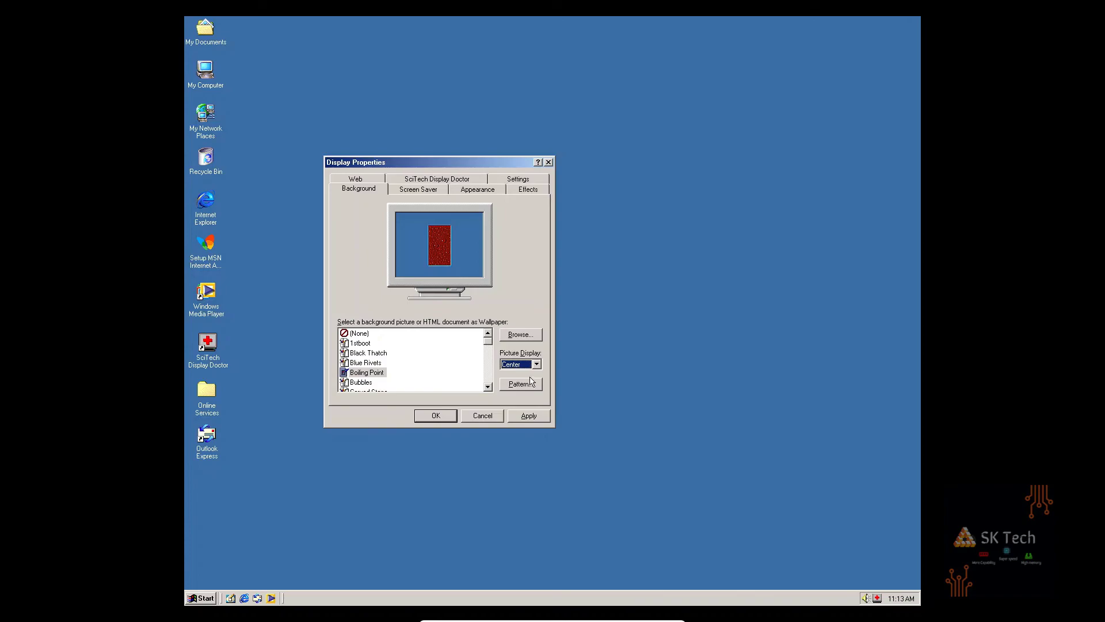
{"action": "left_click", "coordinate": [531, 365]}
{"action": "left_click", "coordinate": [521, 381]}
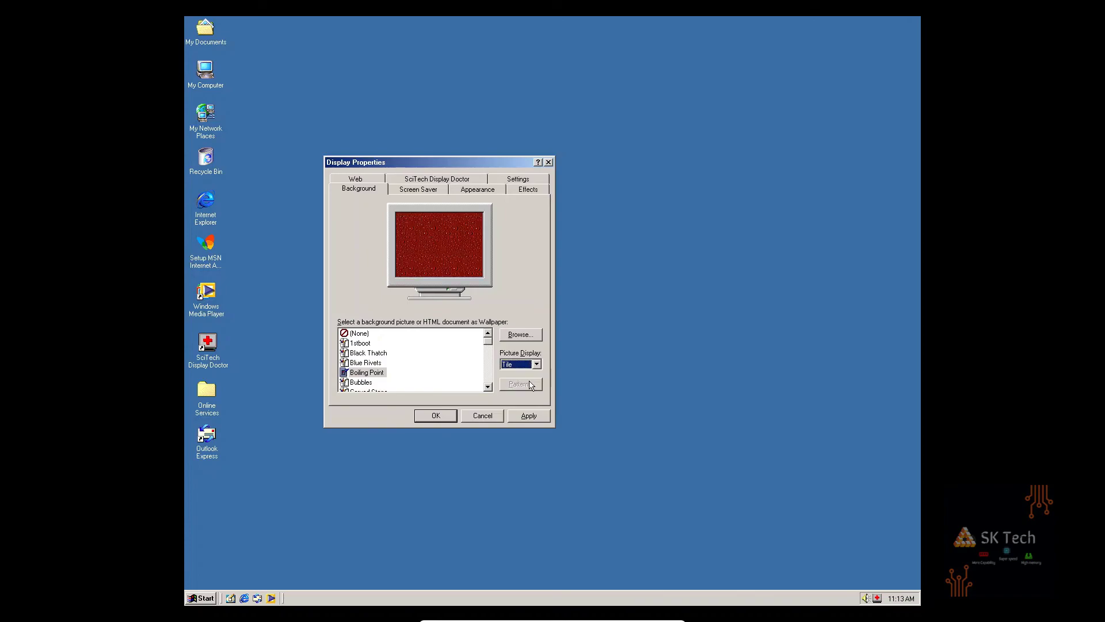
{"action": "left_click_drag", "start_coordinate": [490, 348], "coordinate": [489, 378]}
- Set placement to Stretch and browse Yosemite, Windows Millennium and Water Color to reach Vinca
{"action": "left_click", "coordinate": [362, 382]}
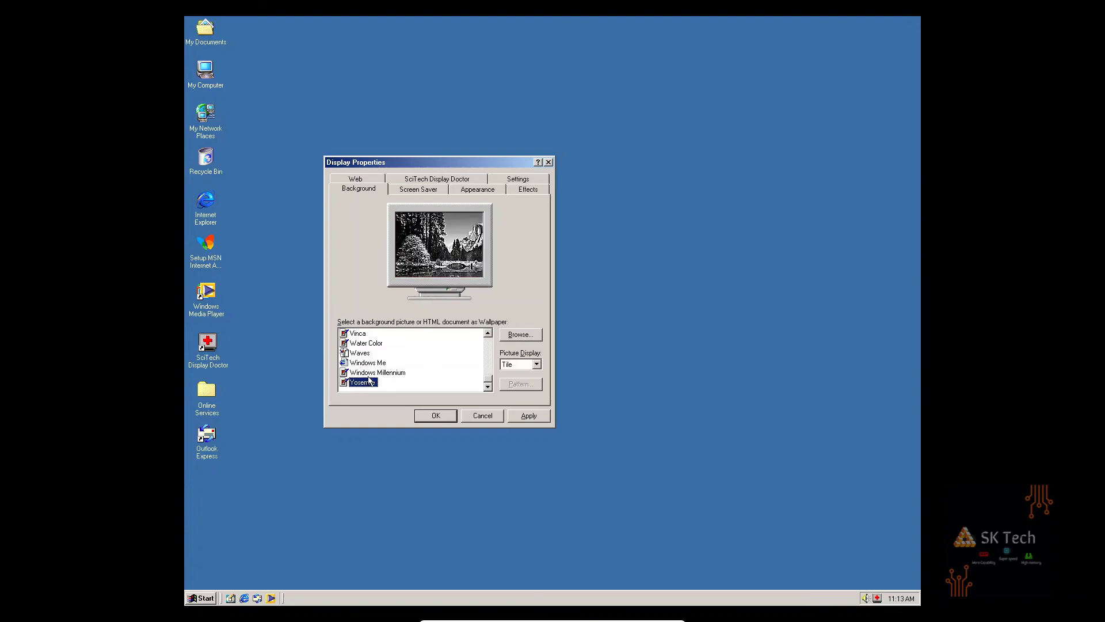
{"action": "left_click", "coordinate": [534, 365]}
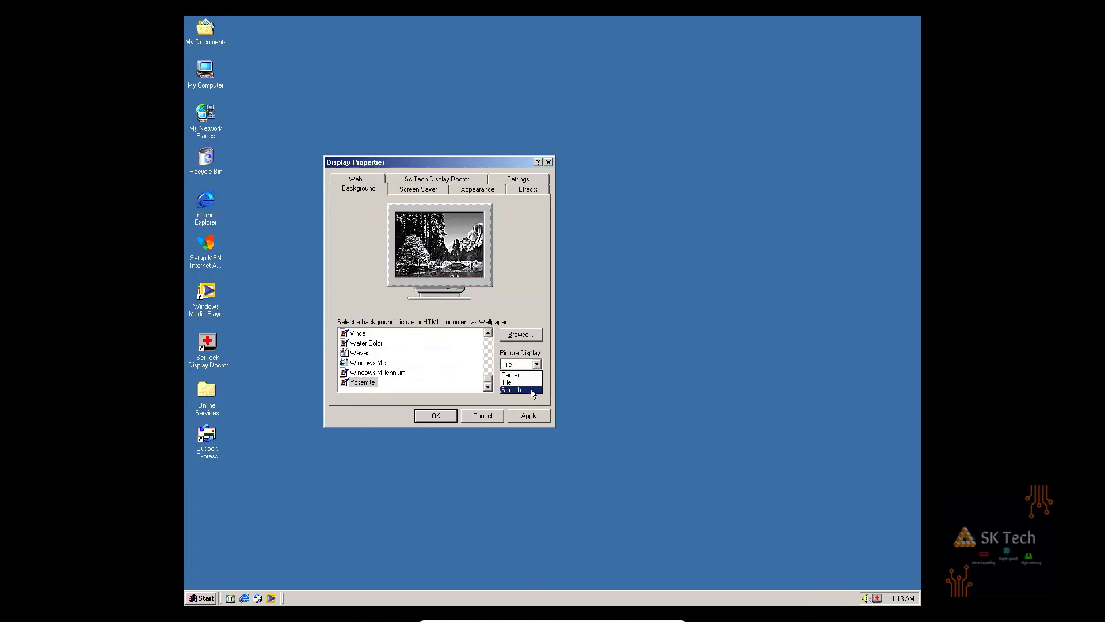
{"action": "left_click", "coordinate": [530, 390]}
{"action": "left_click", "coordinate": [379, 373]}
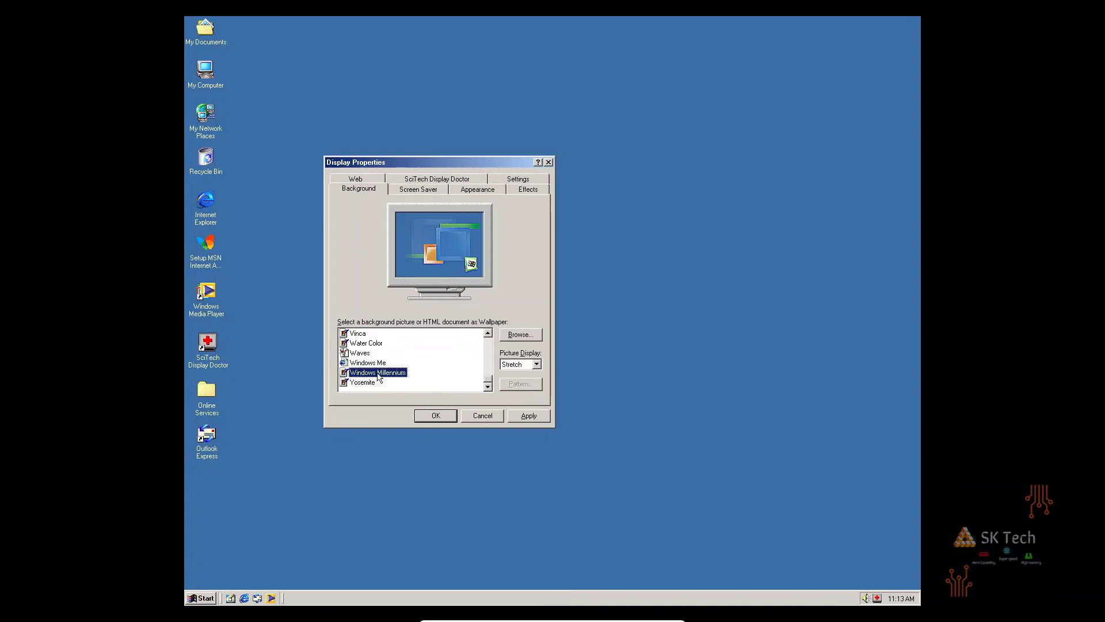
{"action": "left_click", "coordinate": [377, 343]}
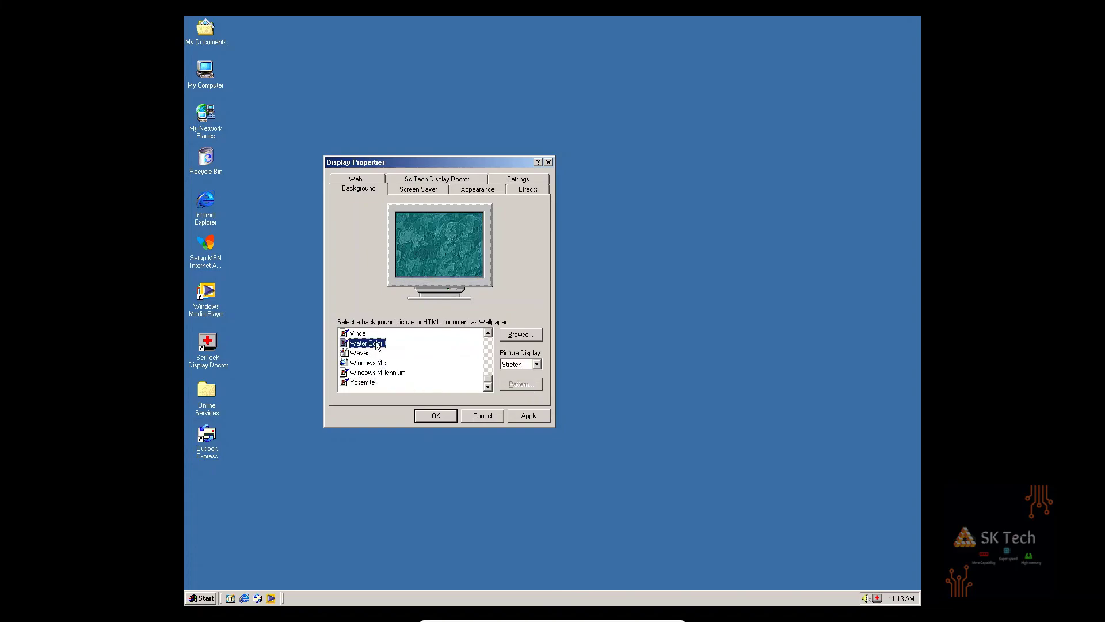
{"action": "key", "text": "Up"}
{"action": "key", "text": "Up"}
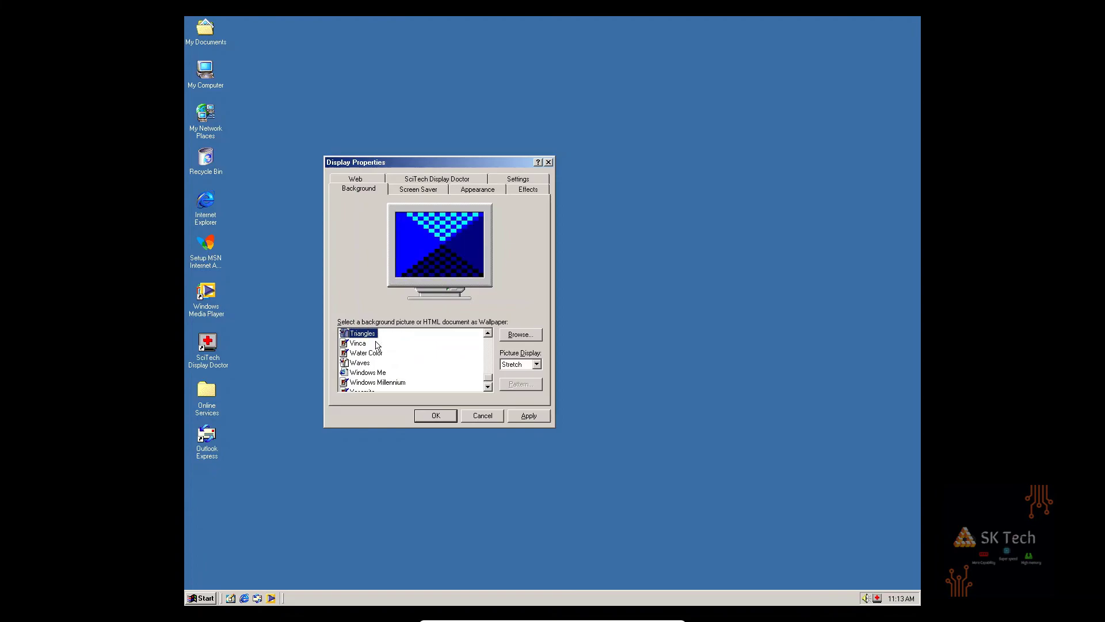
{"action": "key", "text": "Down"}
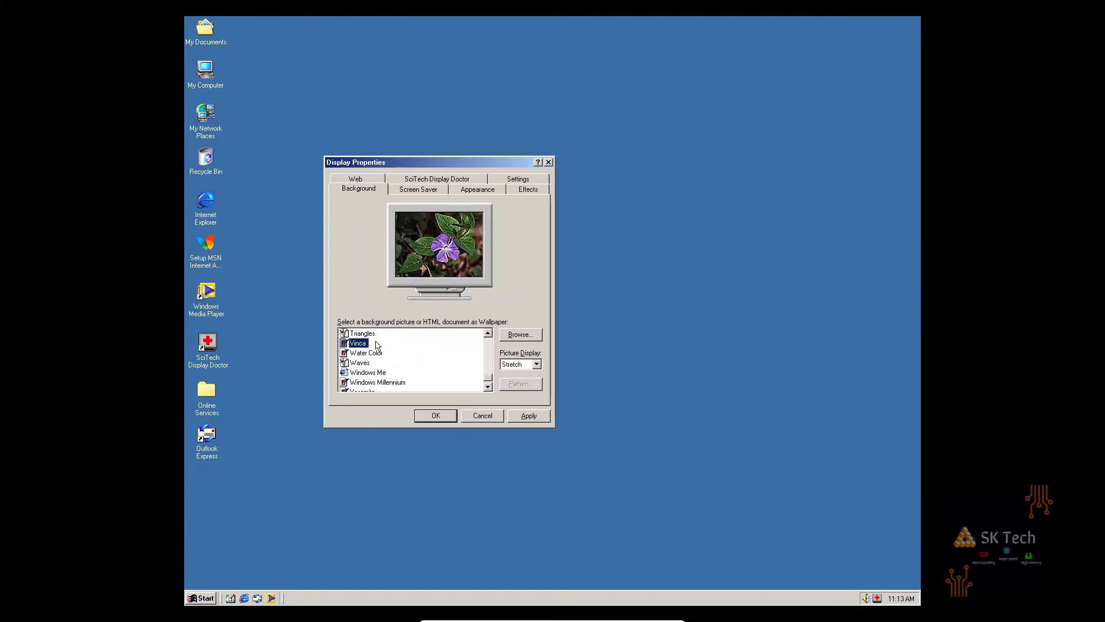
- Apply Vinca, enable Active Desktop, then preview Shed in Field and Windows logo before OK
{"action": "left_click", "coordinate": [524, 417]}
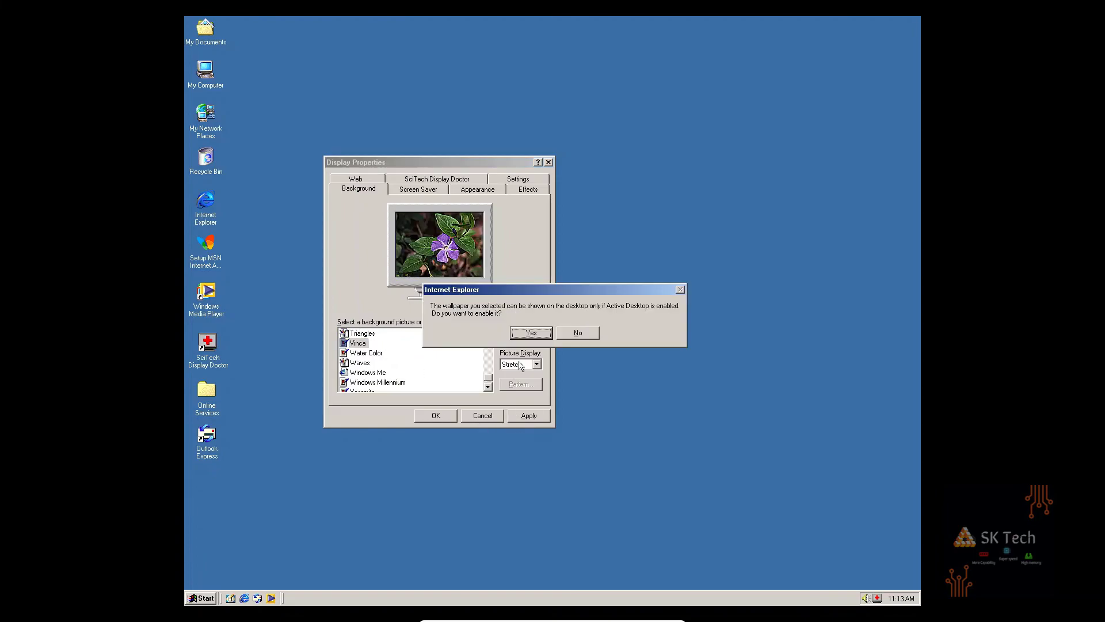
{"action": "left_click", "coordinate": [526, 334]}
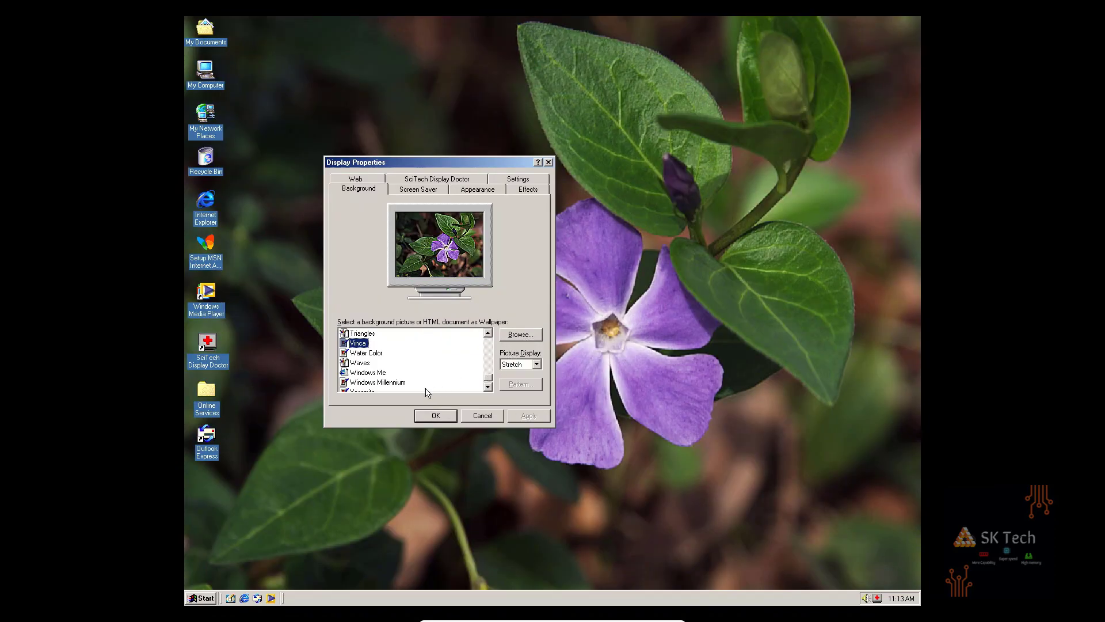
{"action": "key", "text": "Up"}
{"action": "key", "text": "Up"}
{"action": "key", "text": "Up"}
{"action": "key", "text": "Up"}
{"action": "key", "text": "Up"}
{"action": "key", "text": "Up"}
{"action": "key", "text": "Up"}
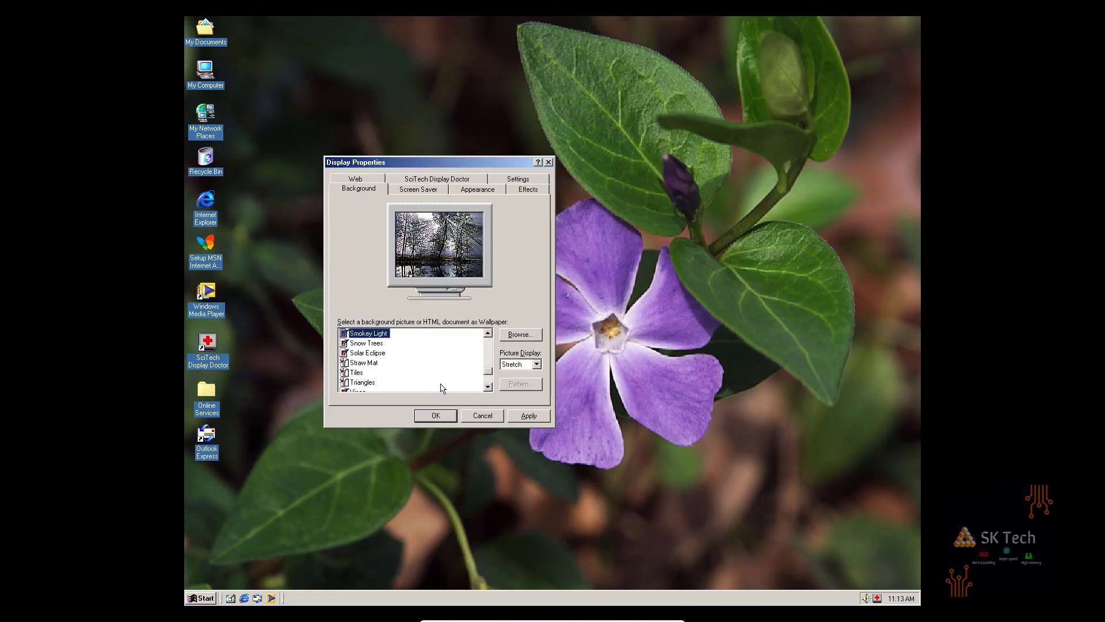
{"action": "key", "text": "End"}
{"action": "left_click", "coordinate": [443, 415]}
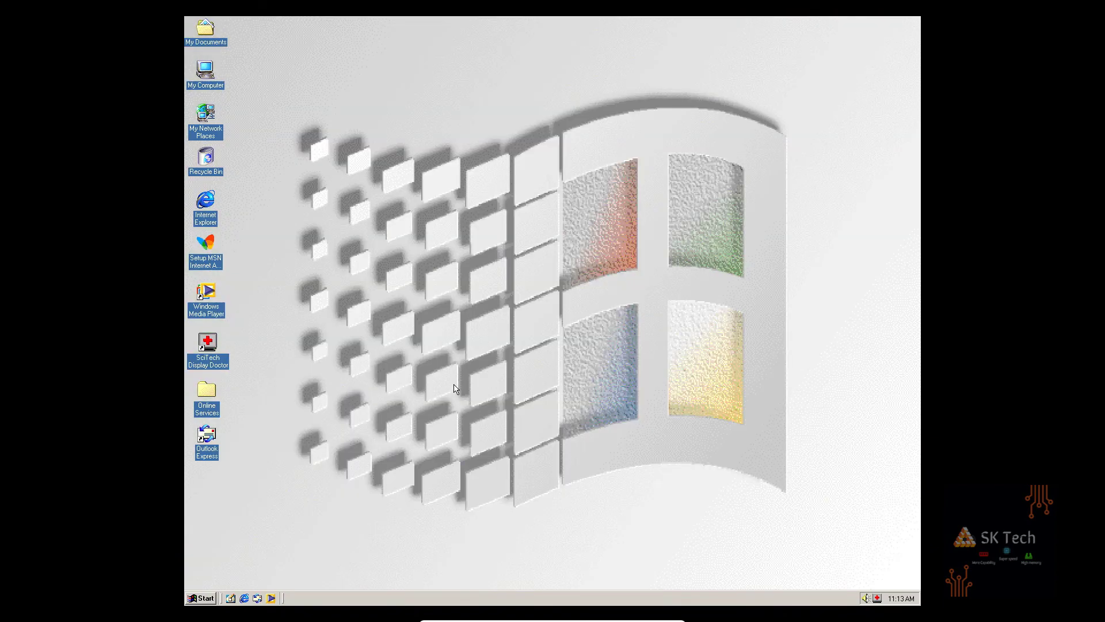
- Reselect the Vinca flower wallpaper in Display Properties and close it with Vinca applied
{"action": "right_click", "coordinate": [433, 372]}
{"action": "left_click", "coordinate": [481, 460]}
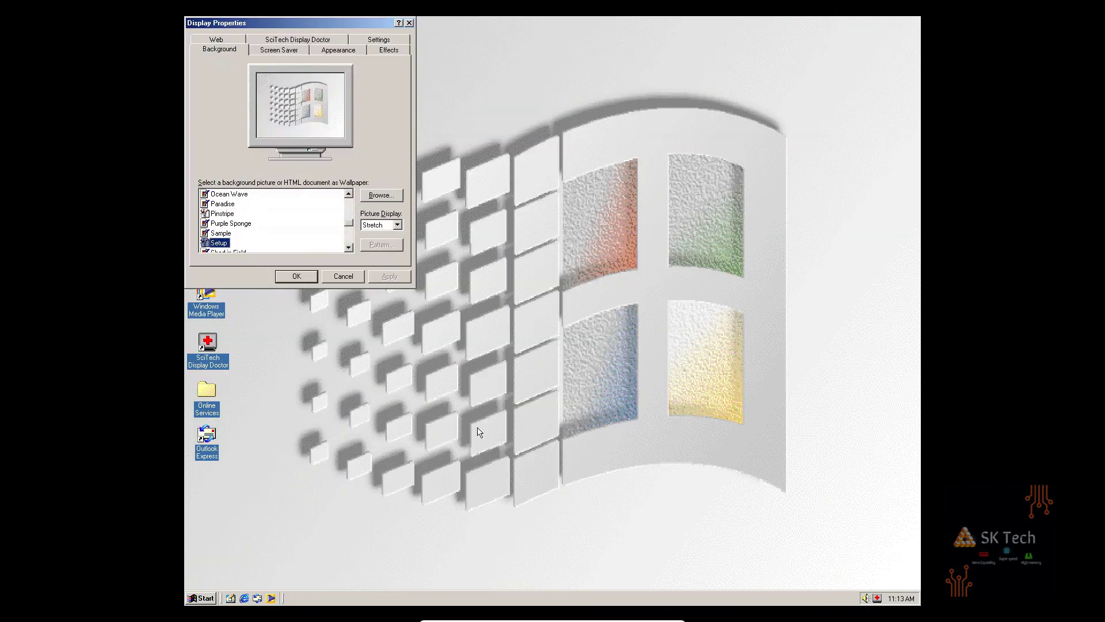
{"action": "key", "text": "Down"}
{"action": "key", "text": "Down"}
{"action": "key", "text": "Down"}
{"action": "key", "text": "Down"}
{"action": "key", "text": "Down"}
{"action": "key", "text": "Down"}
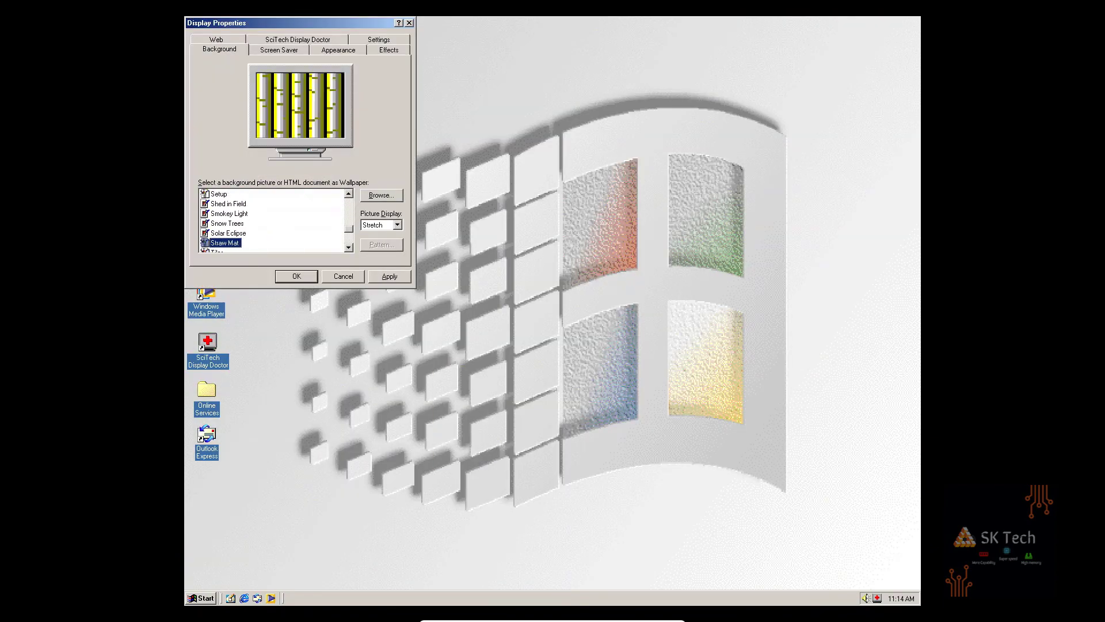
{"action": "key", "text": "Down"}
{"action": "key", "text": "Down"}
{"action": "key", "text": "Down"}
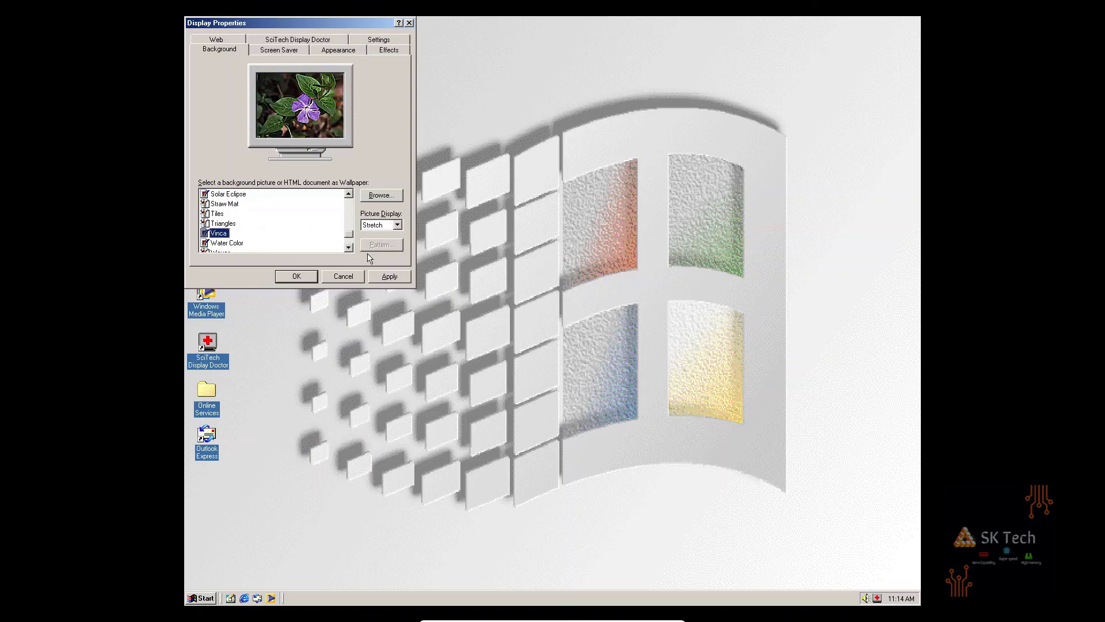
{"action": "key", "text": "Return"}
{"action": "right_click", "coordinate": [394, 209]}
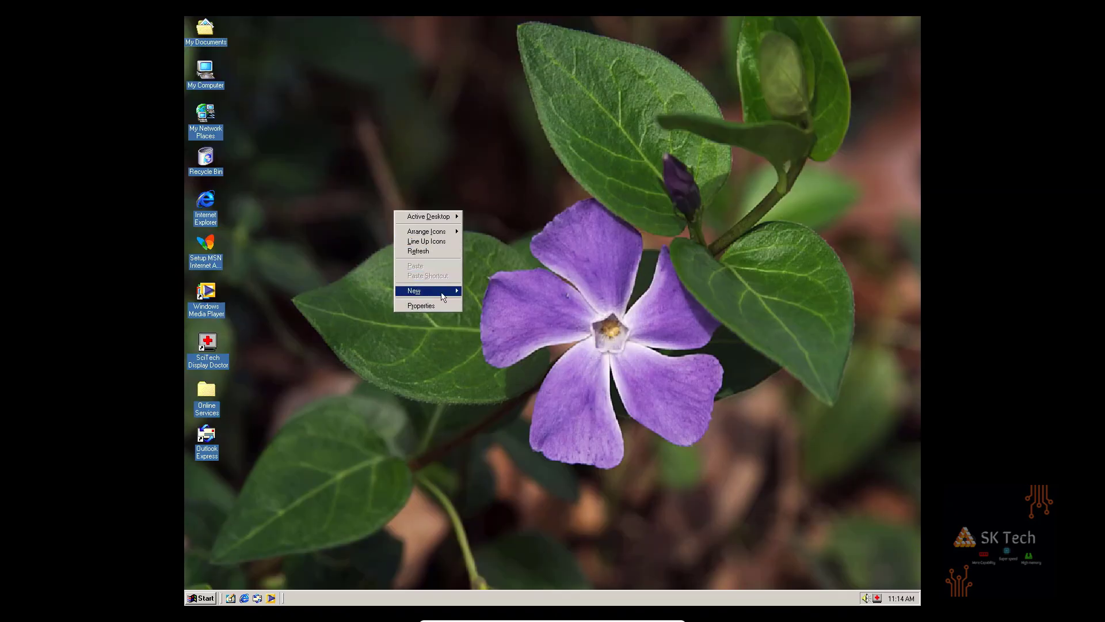
{"action": "left_click", "coordinate": [444, 306]}
{"action": "left_click", "coordinate": [323, 289]}
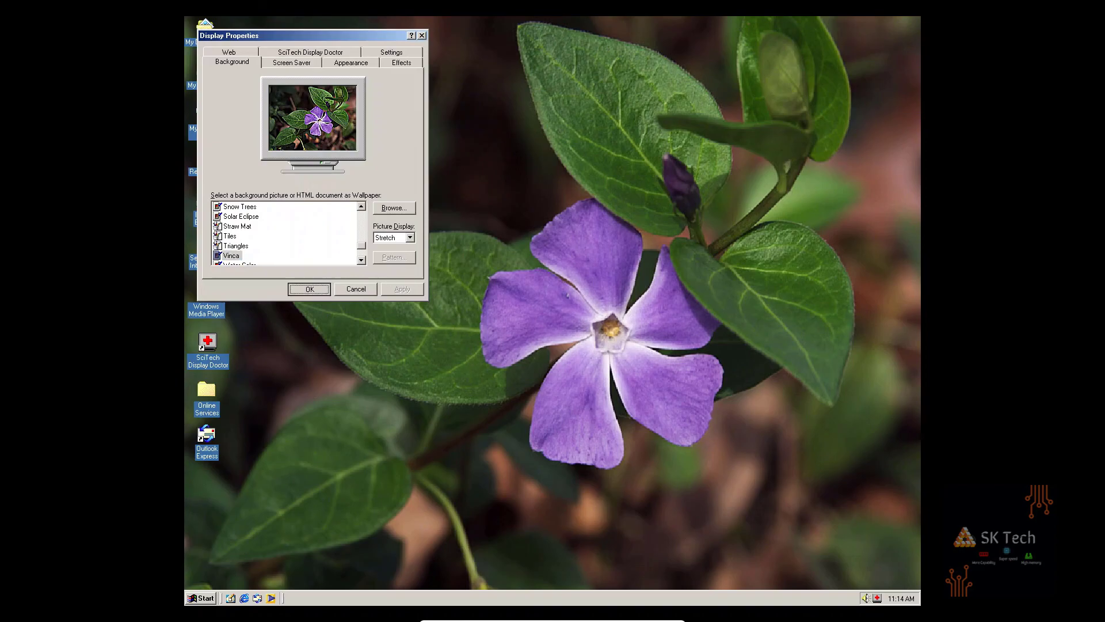